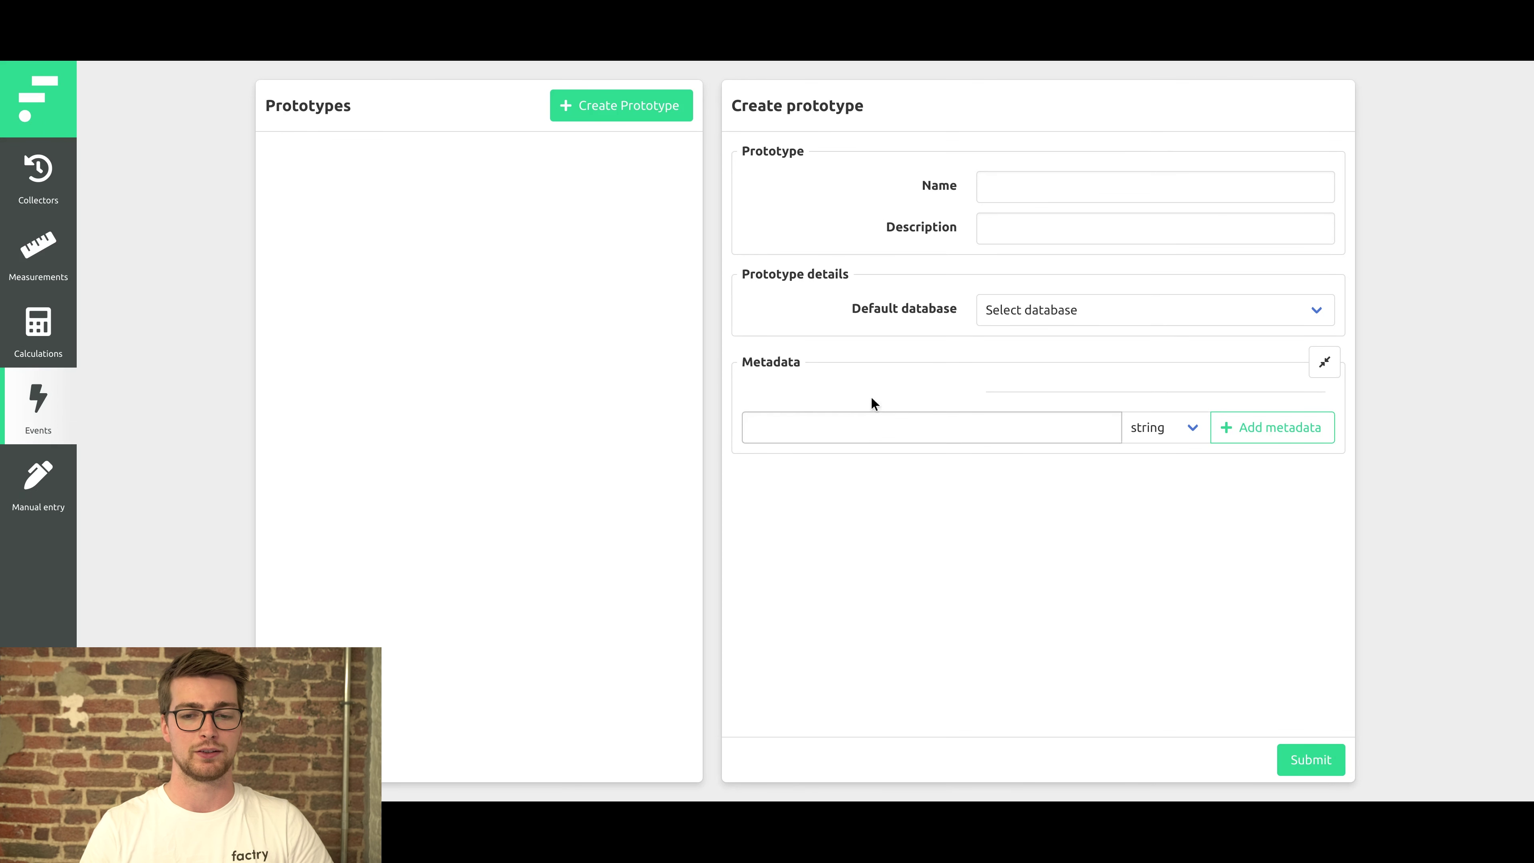
# - Name the new prototype 'pump' and choose historian as its default database
pyautogui.click(1017, 193)
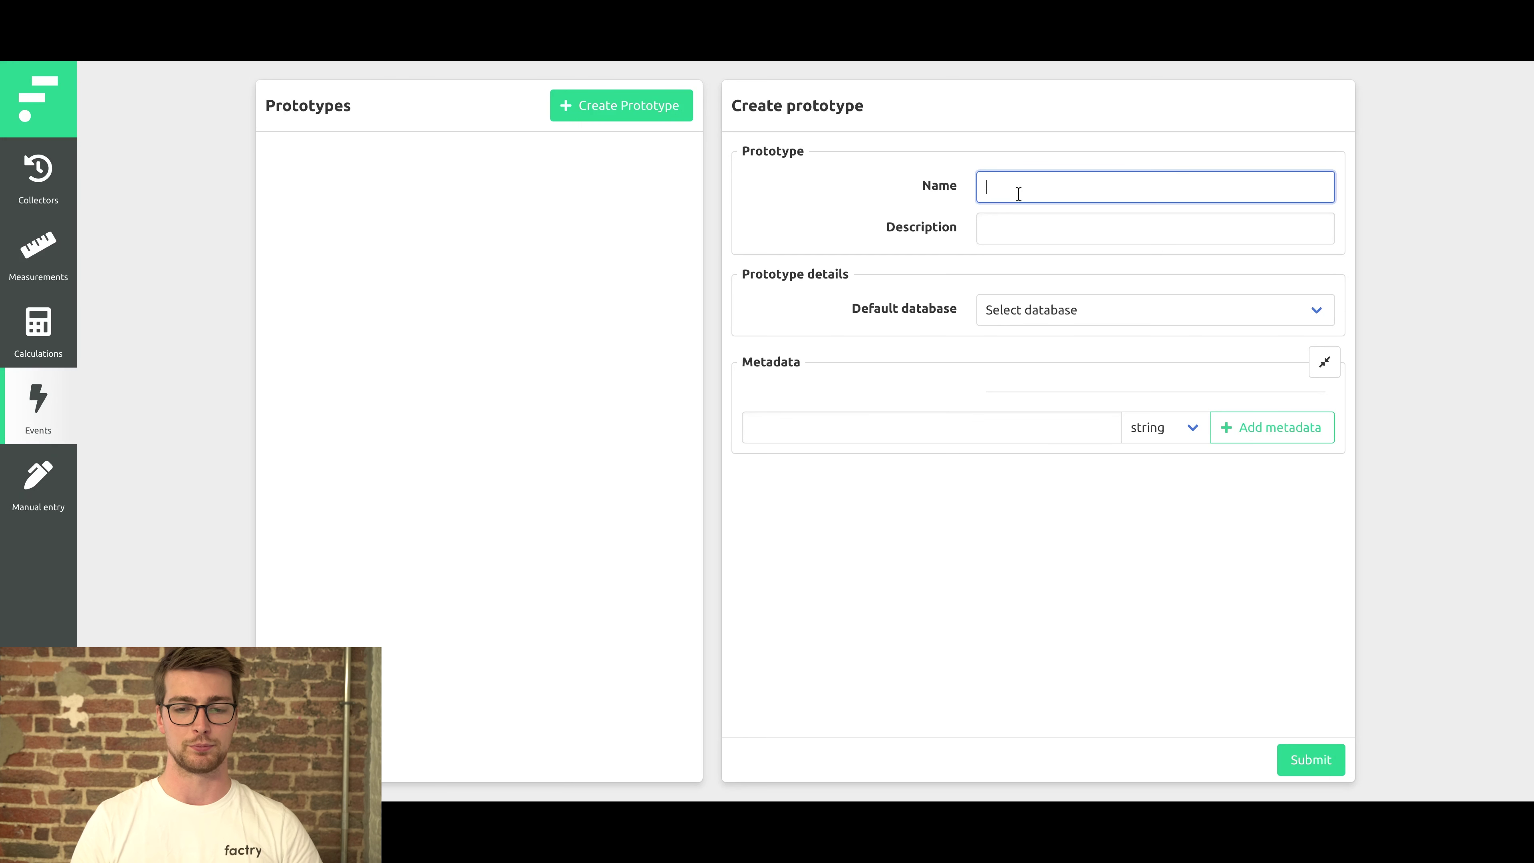
pyautogui.write('pump')
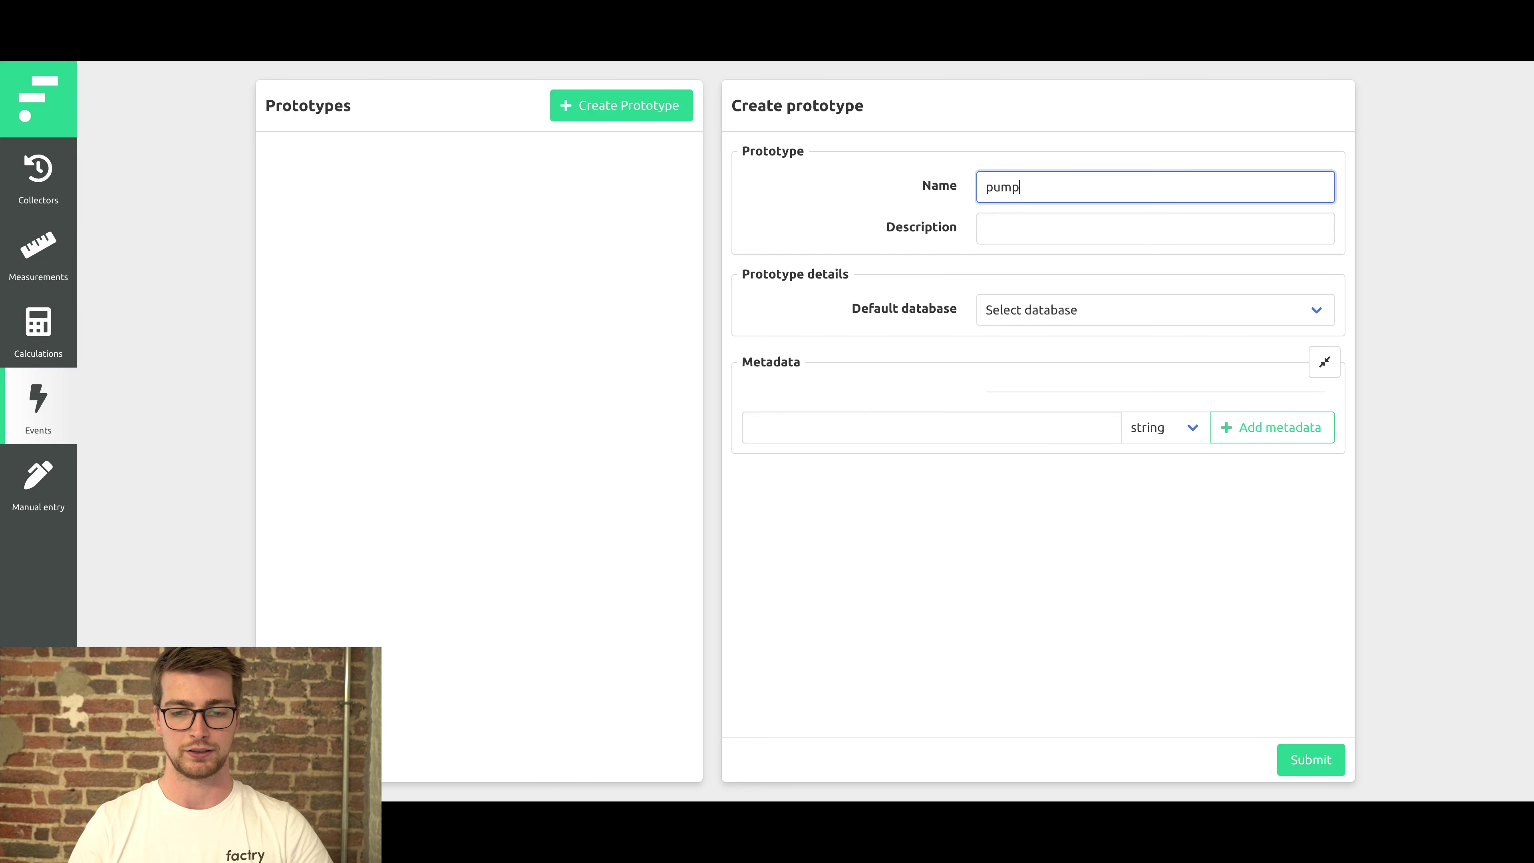
pyautogui.click(871, 224)
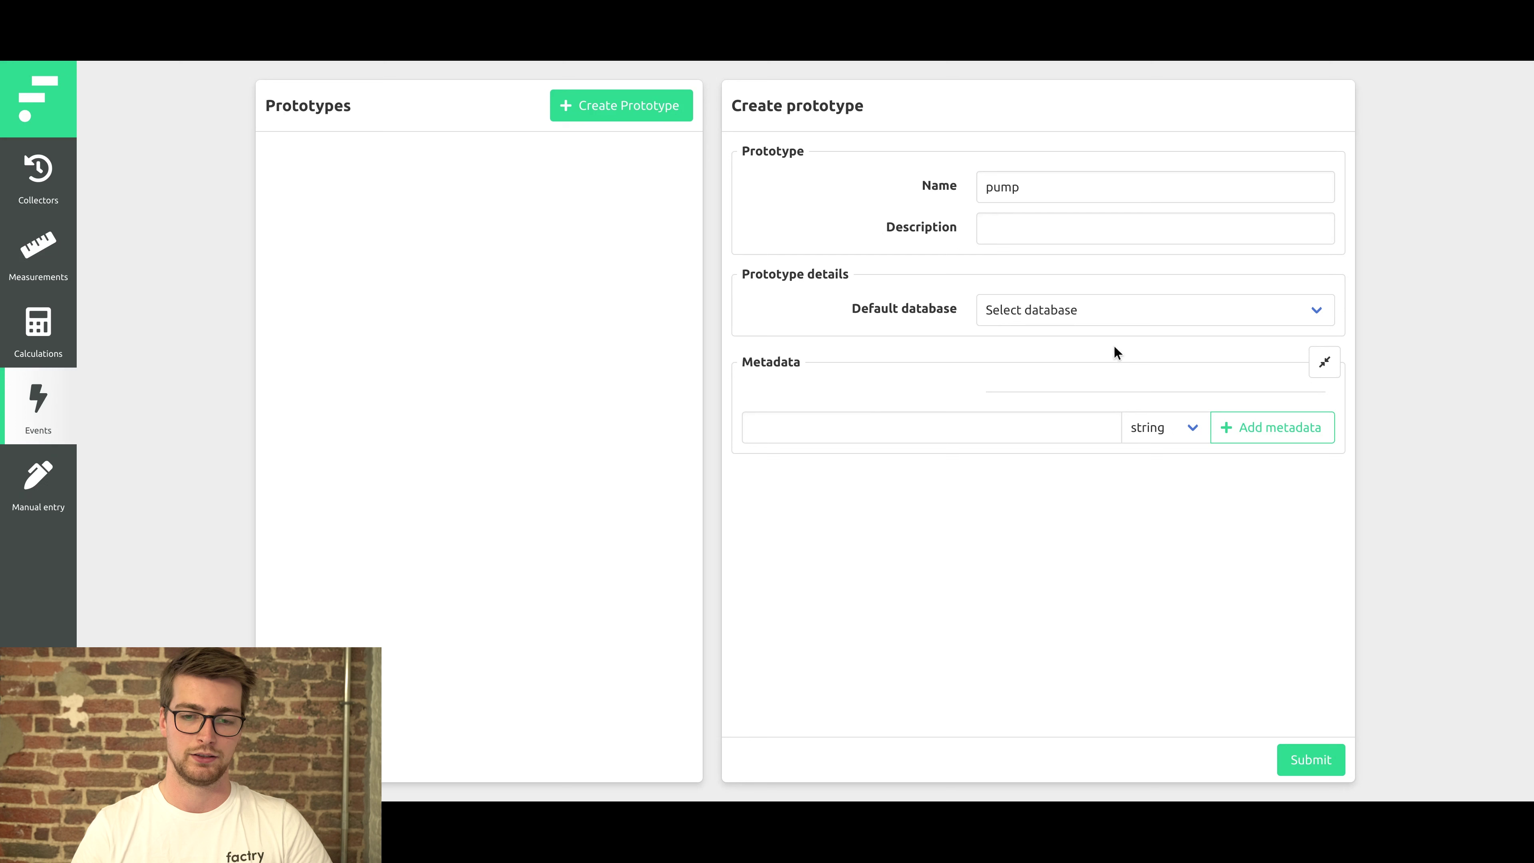
pyautogui.click(1073, 314)
pyautogui.click(1012, 361)
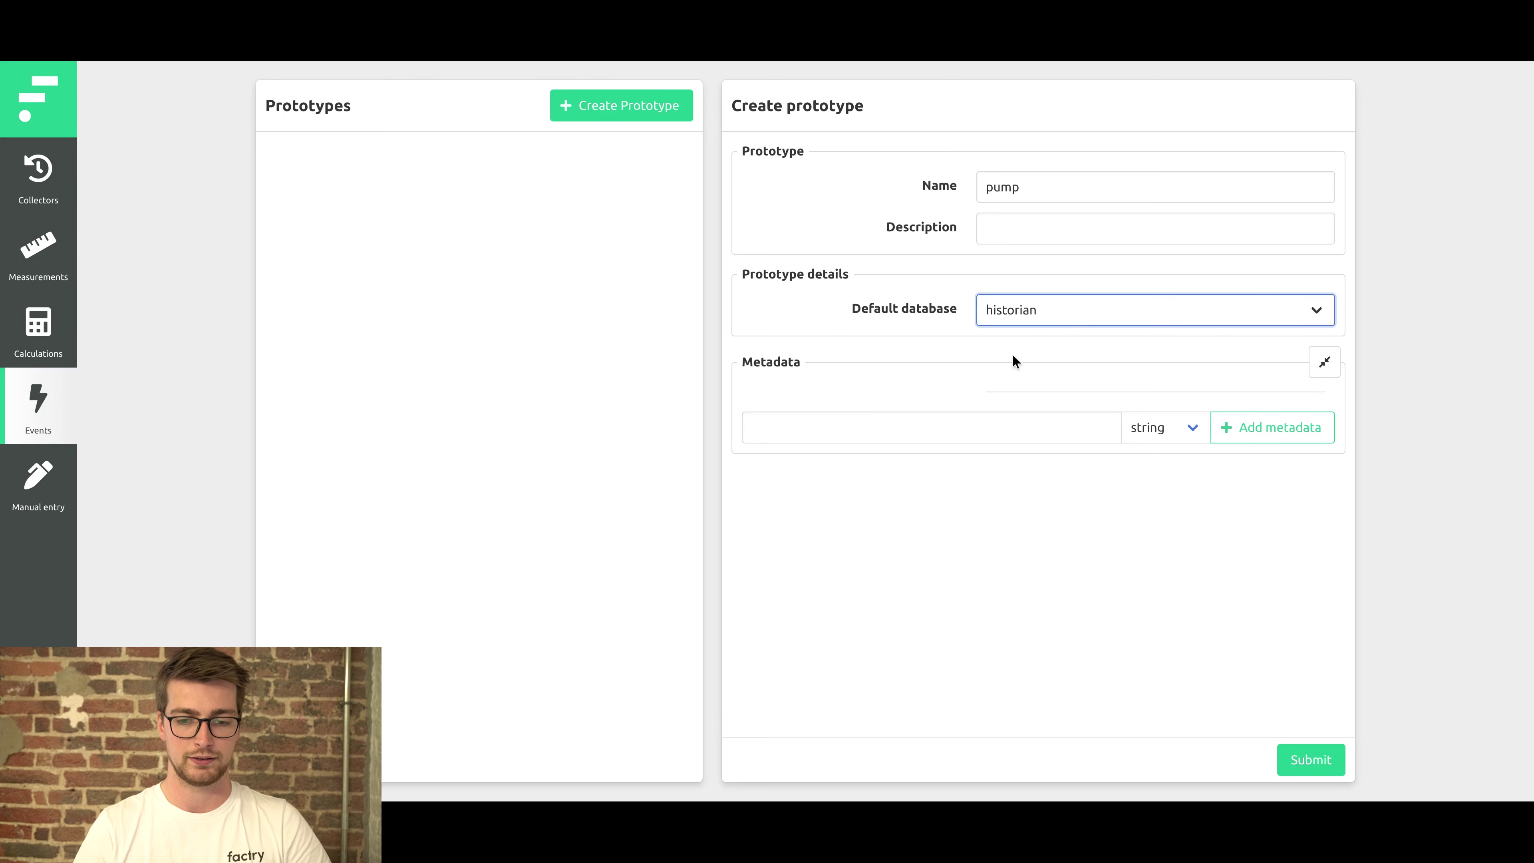
pyautogui.click(934, 360)
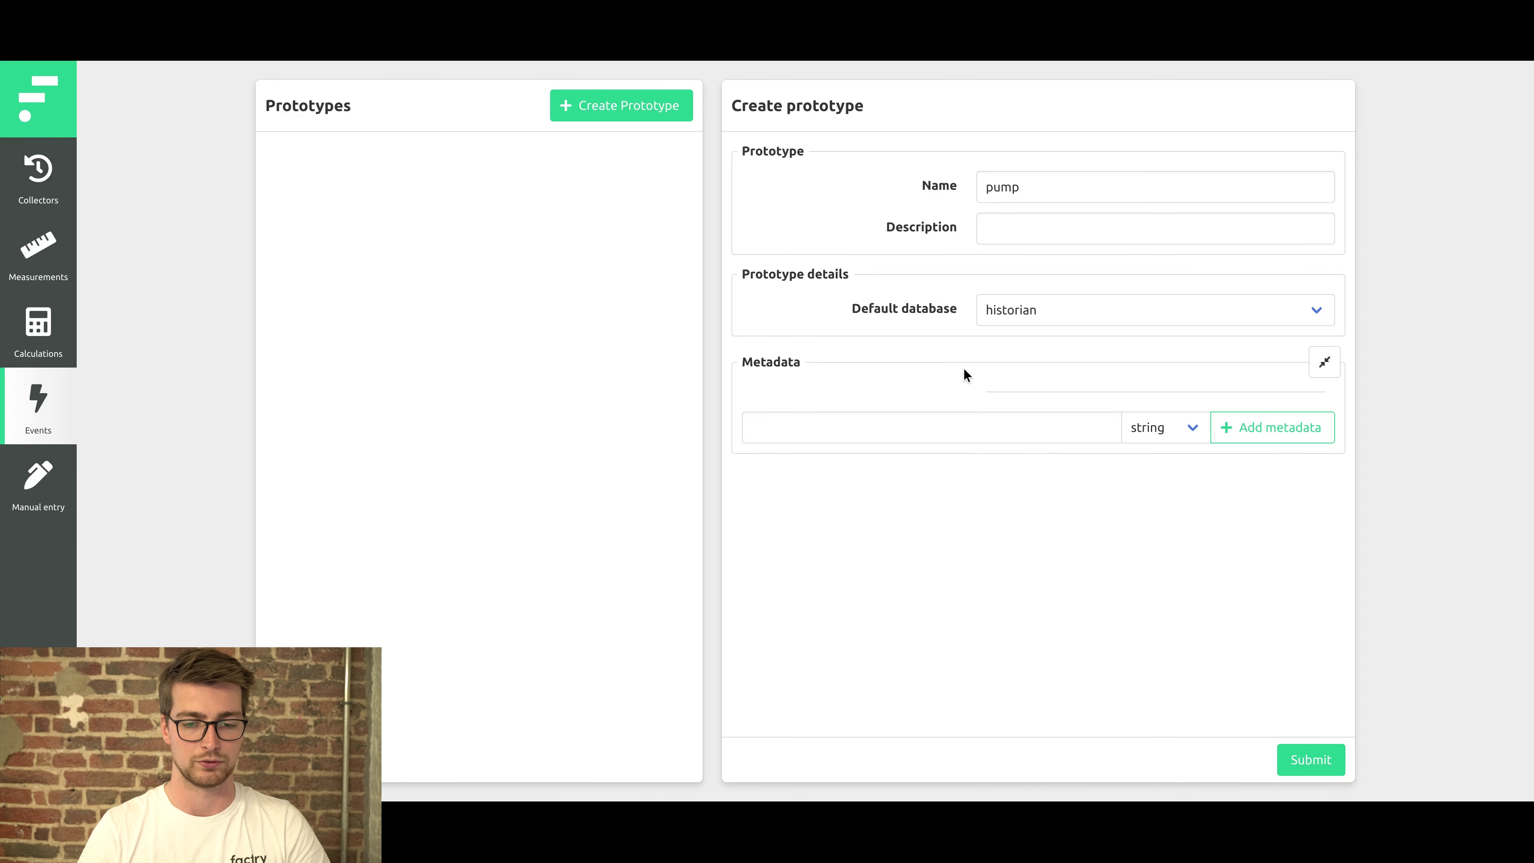
# - Add Line and PumpID metadata fields and submit the pump prototype
pyautogui.click(901, 430)
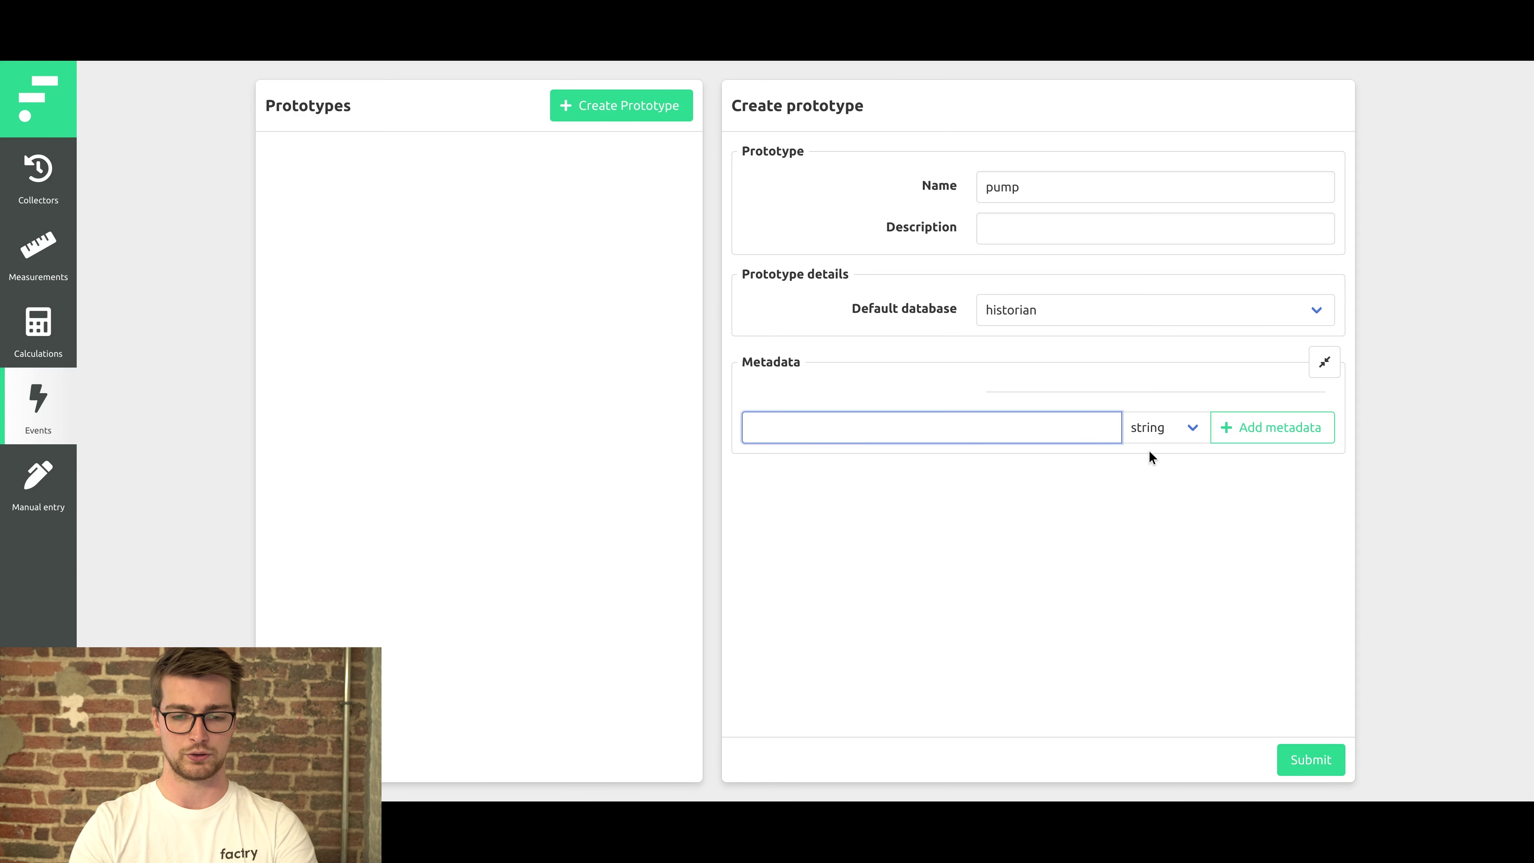
pyautogui.write('Line')
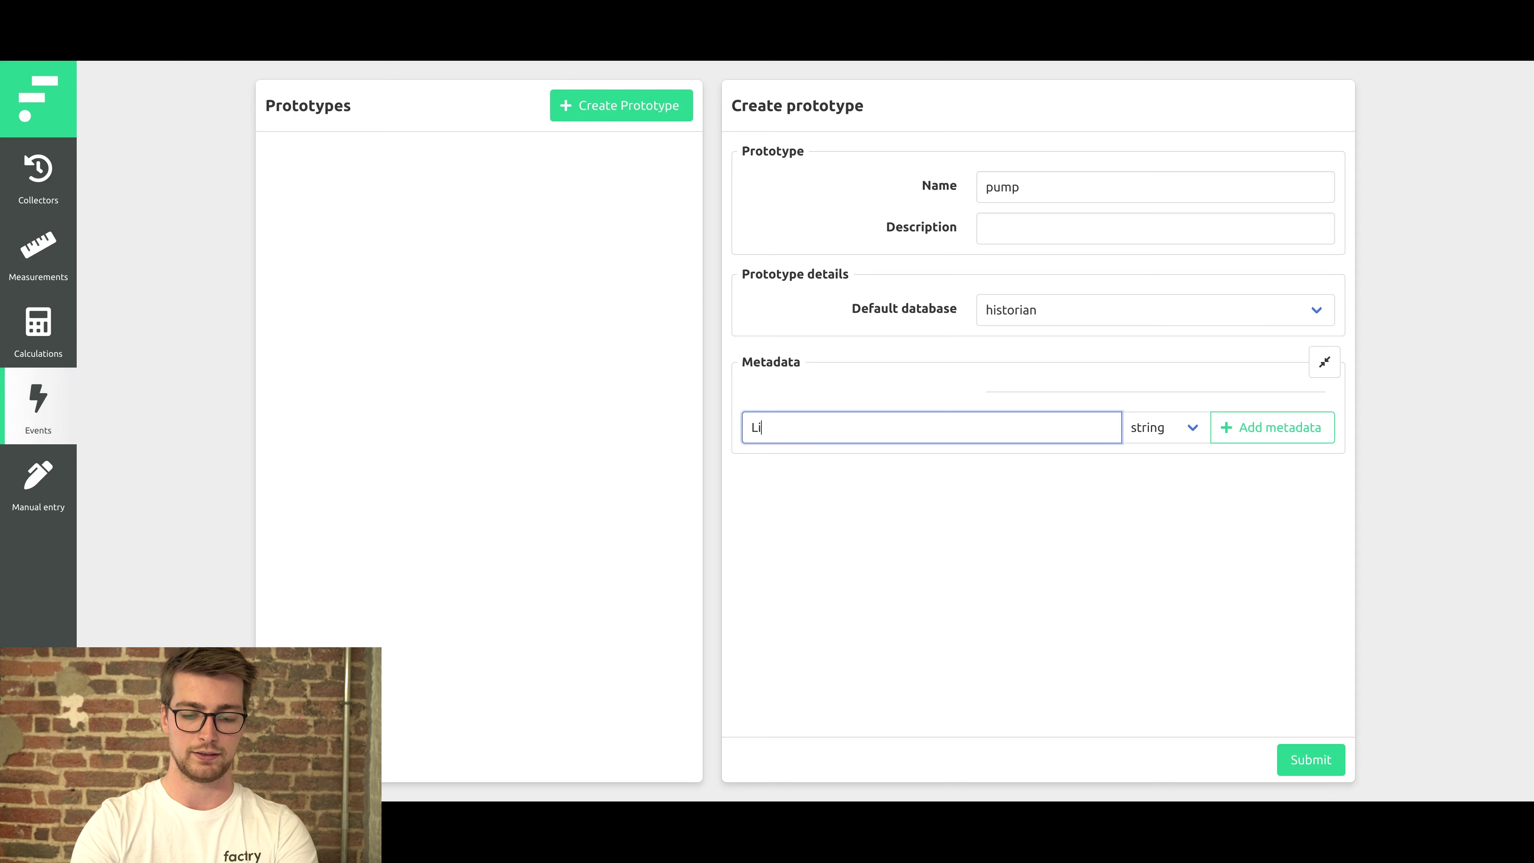
pyautogui.click(1274, 435)
pyautogui.click(934, 474)
pyautogui.write('PumpID')
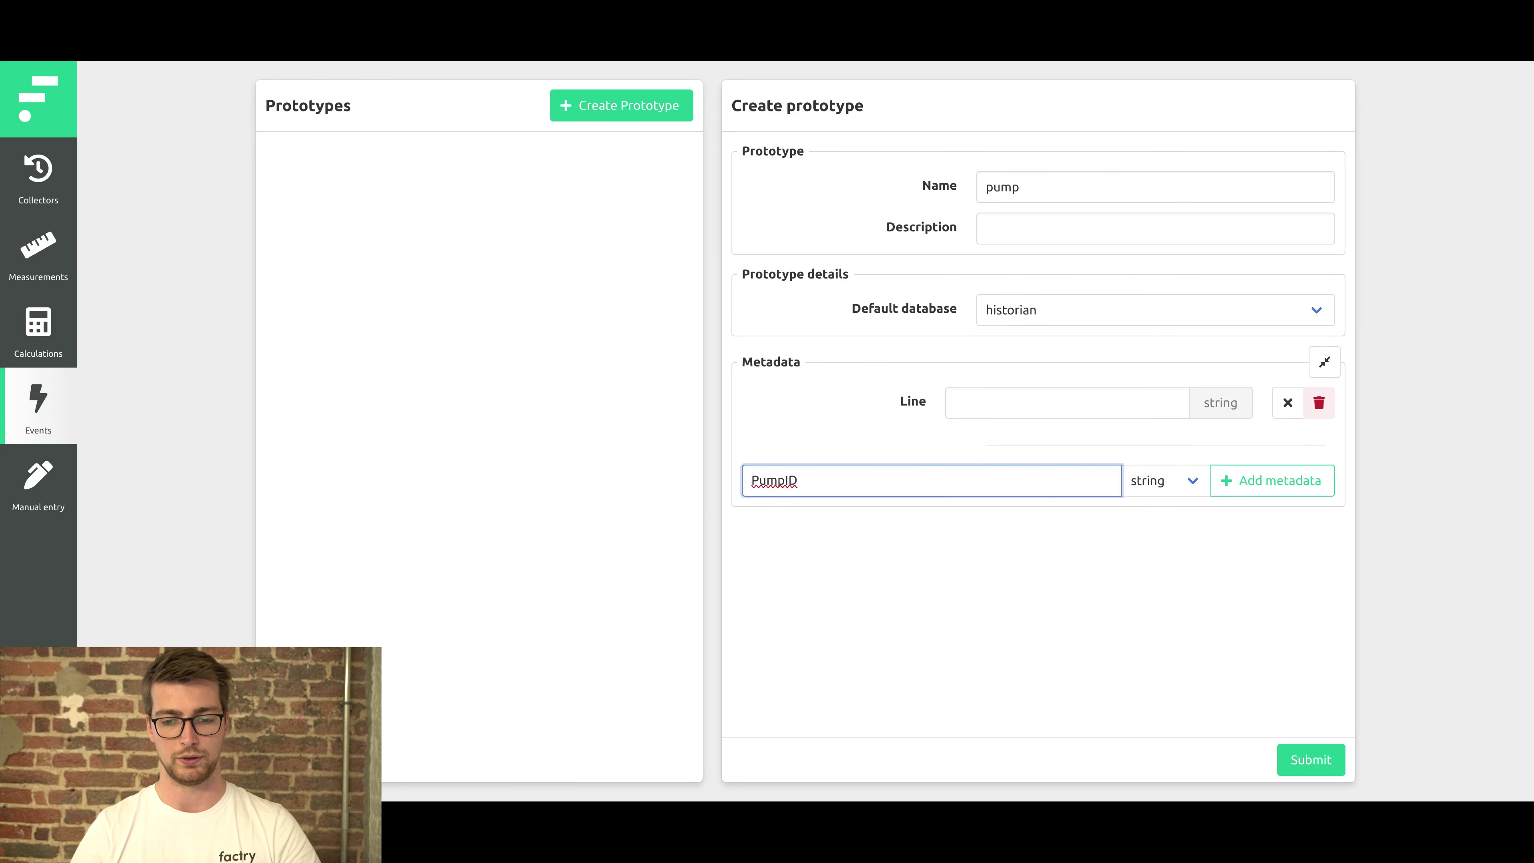
pyautogui.click(1285, 489)
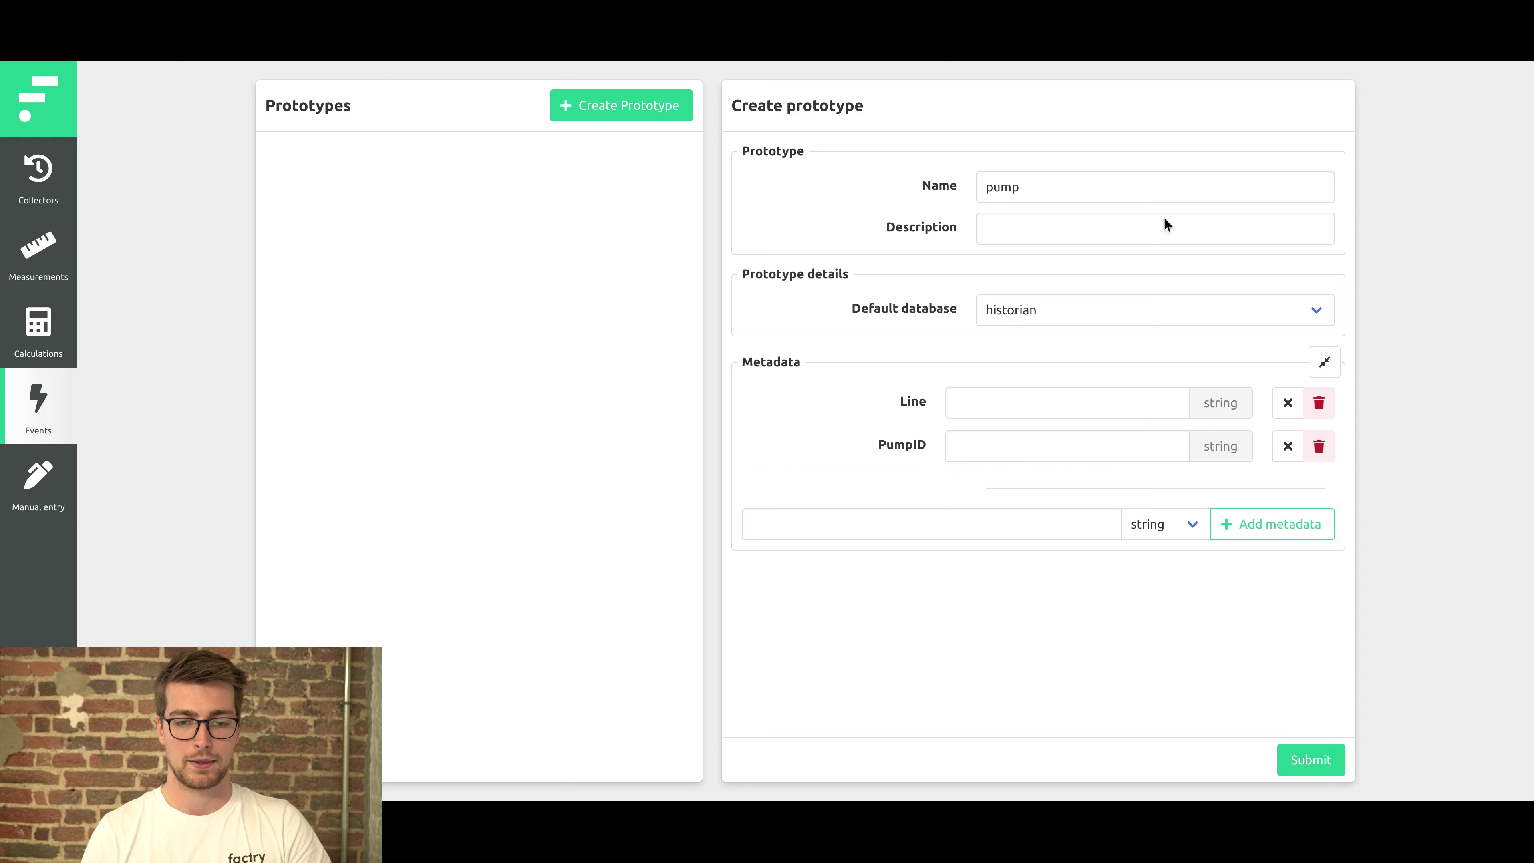
pyautogui.click(1309, 759)
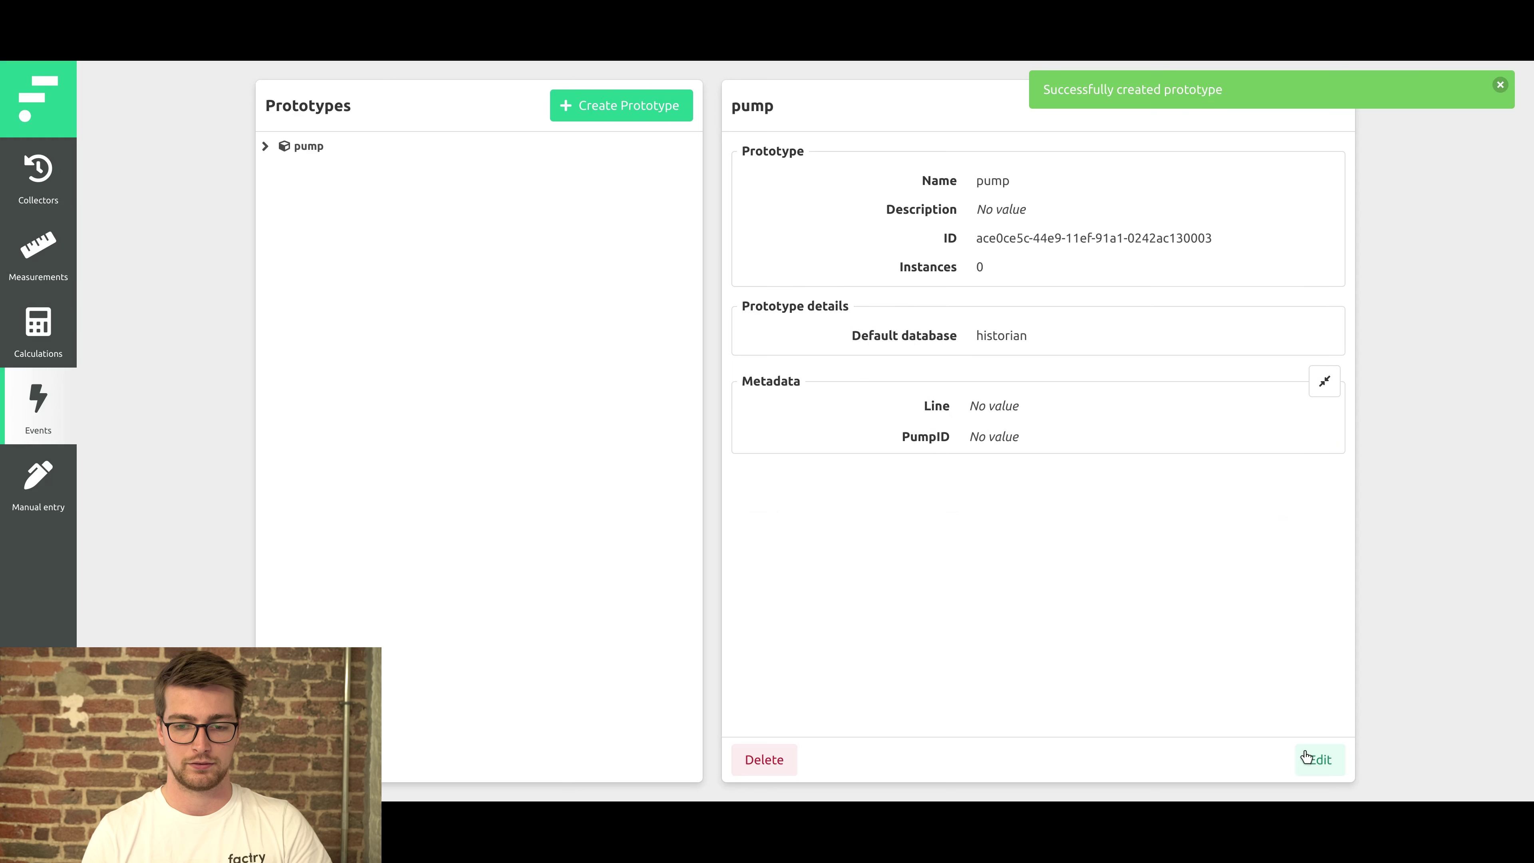
# - Start a flowRate asset property on pump as a measurement with number datatype
pyautogui.click(421, 157)
pyautogui.click(403, 174)
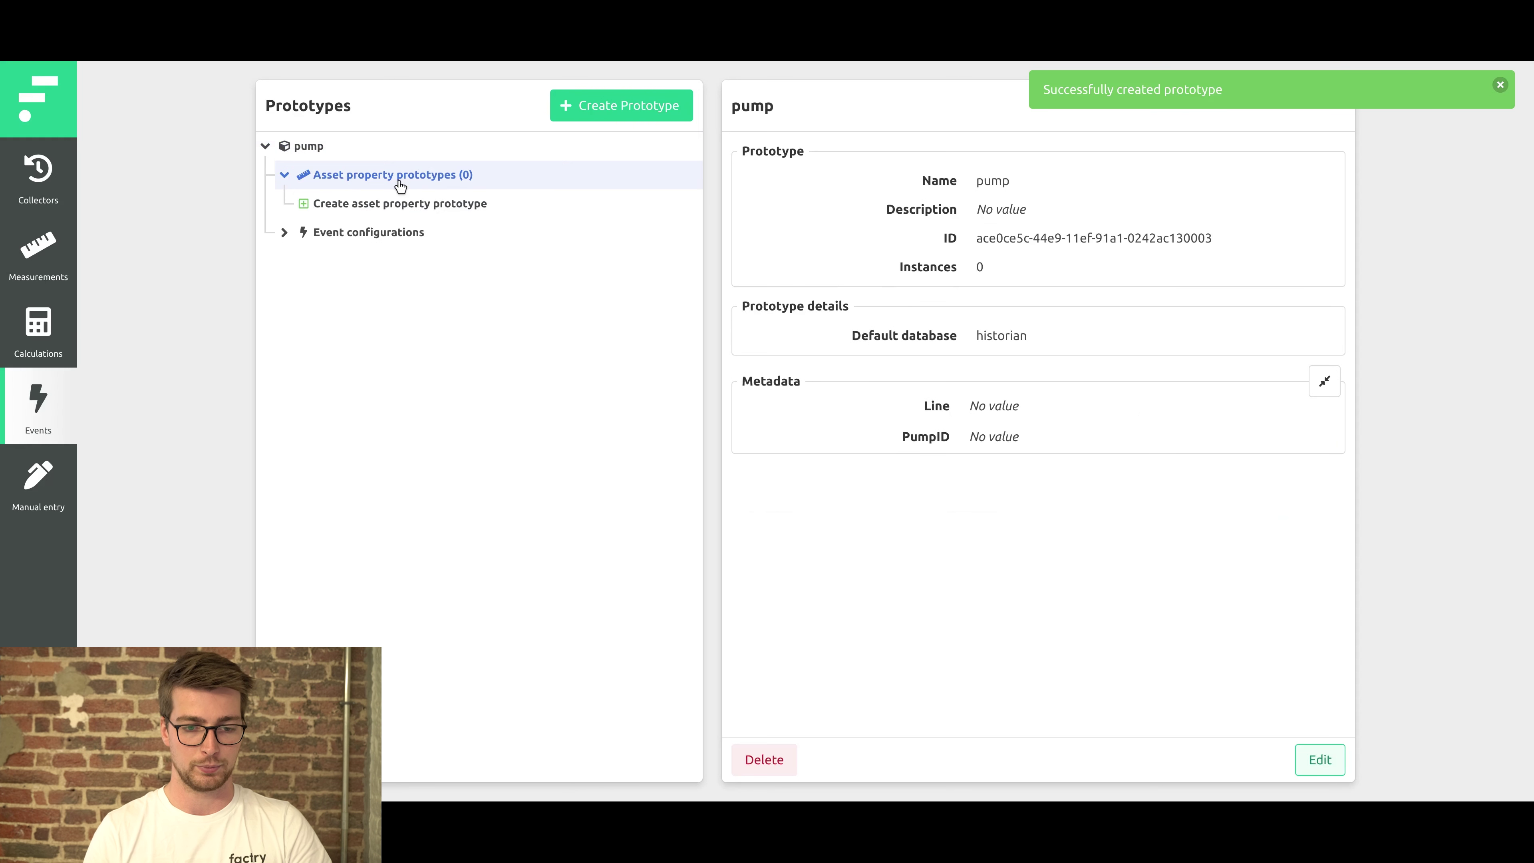
pyautogui.click(434, 206)
pyautogui.click(1043, 191)
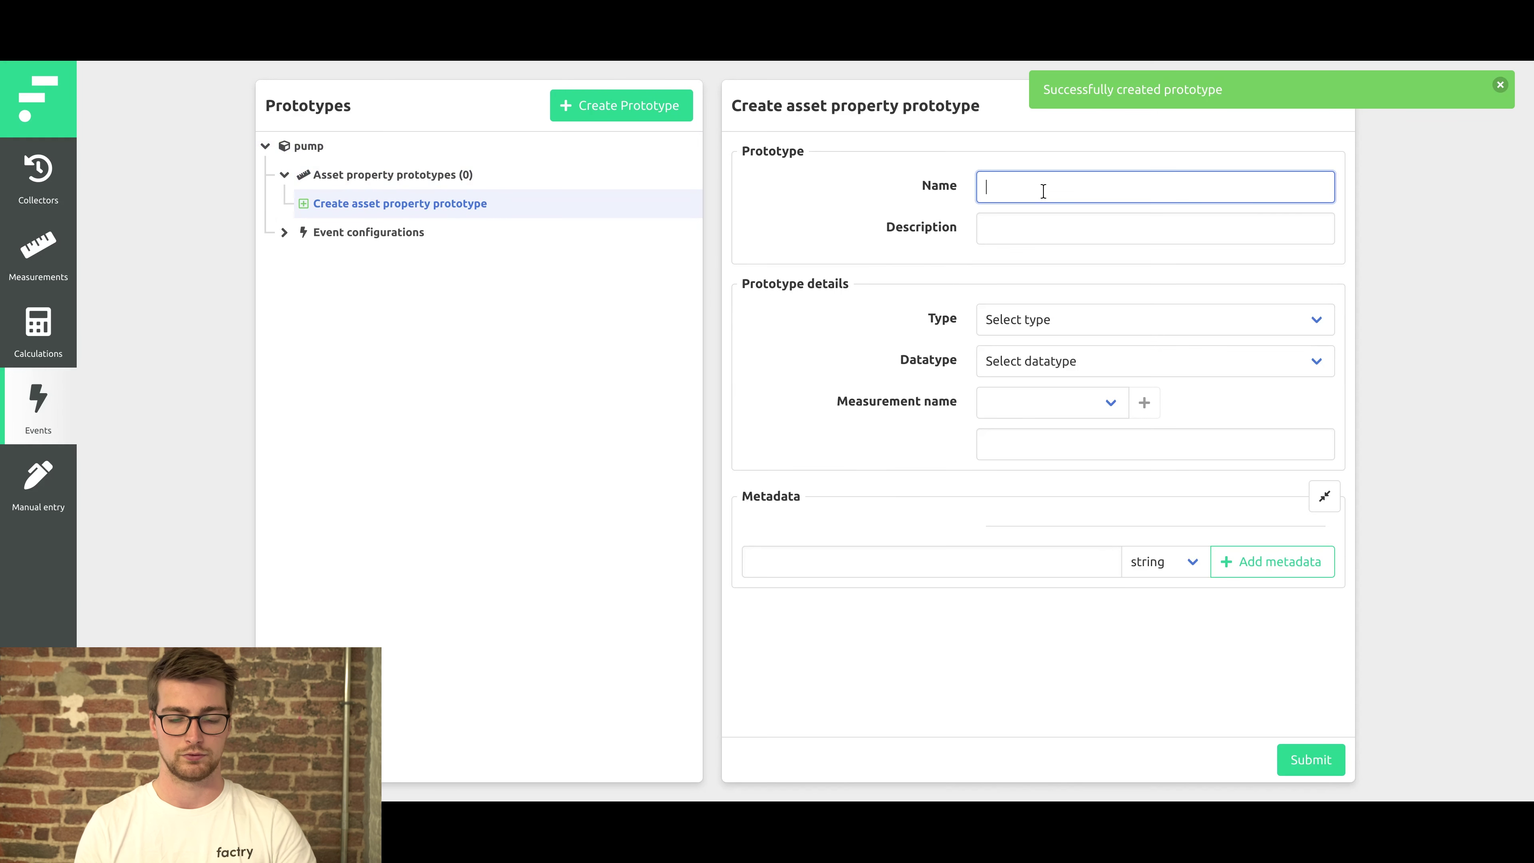
pyautogui.write('flowRate')
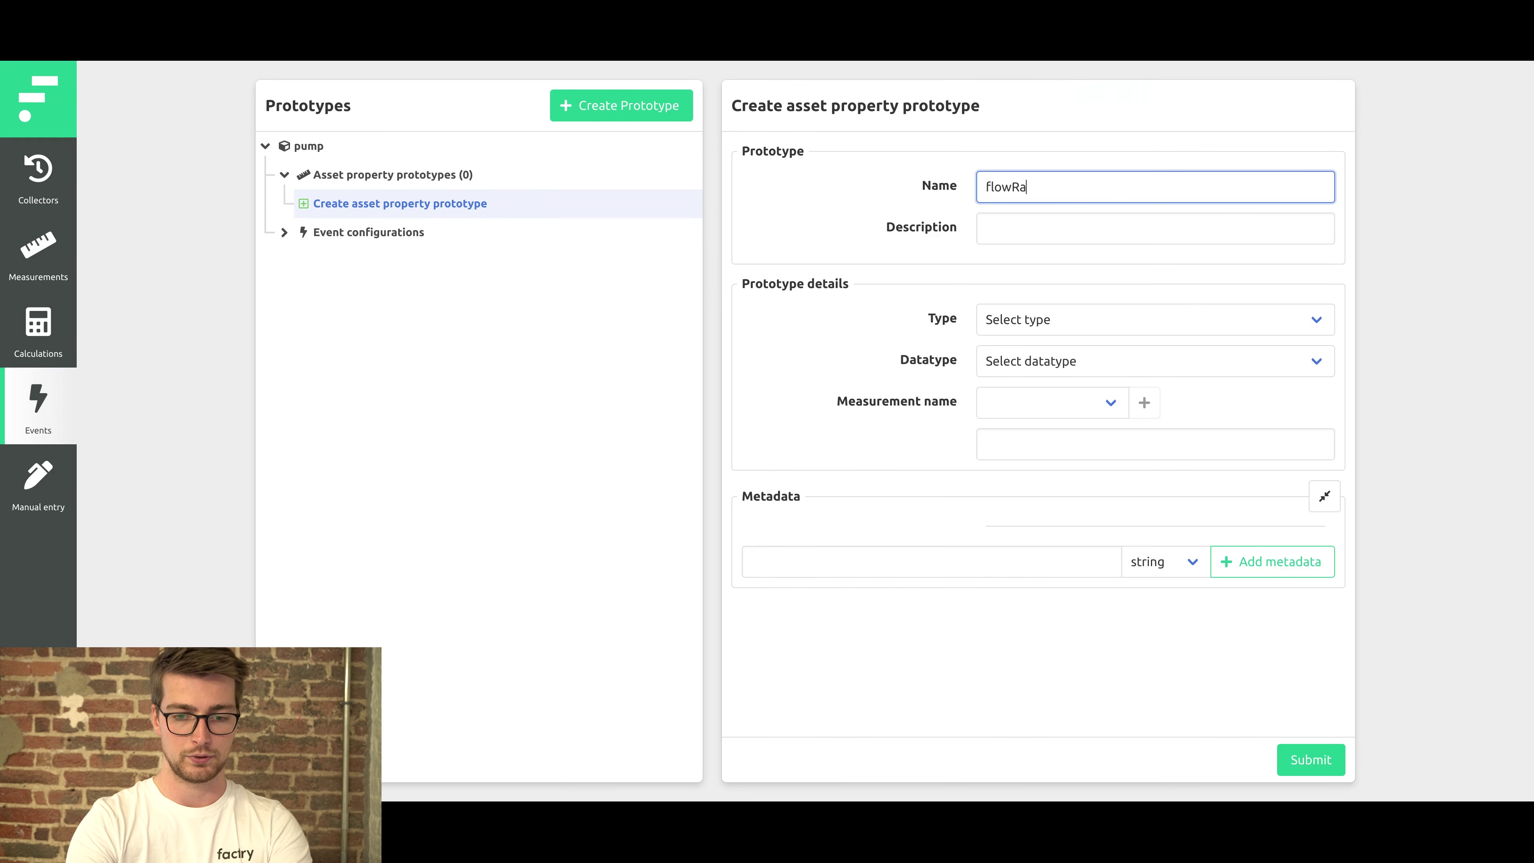
pyautogui.click(866, 315)
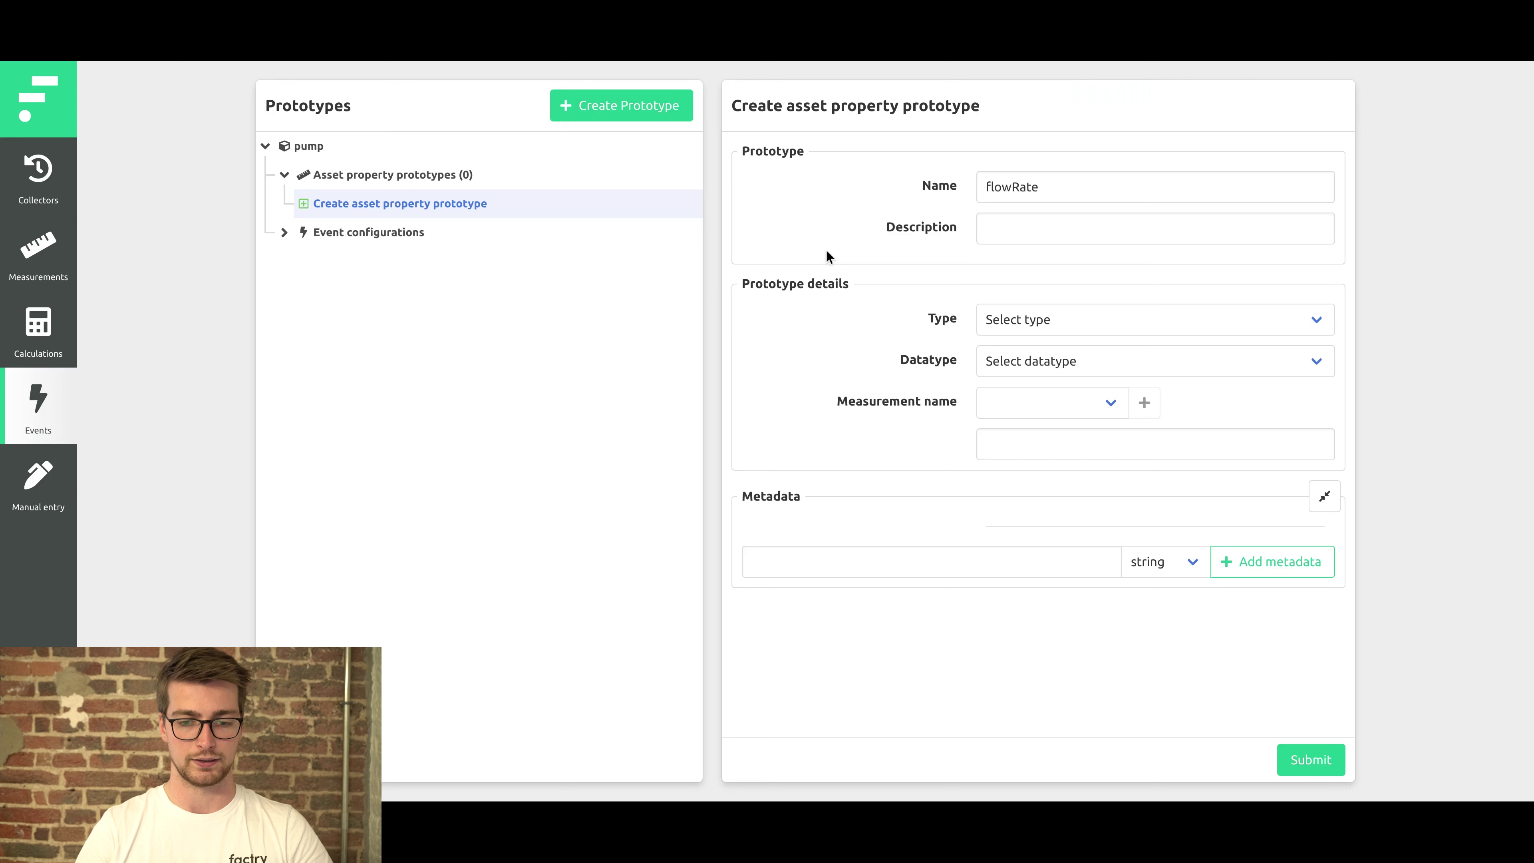
pyautogui.click(1063, 324)
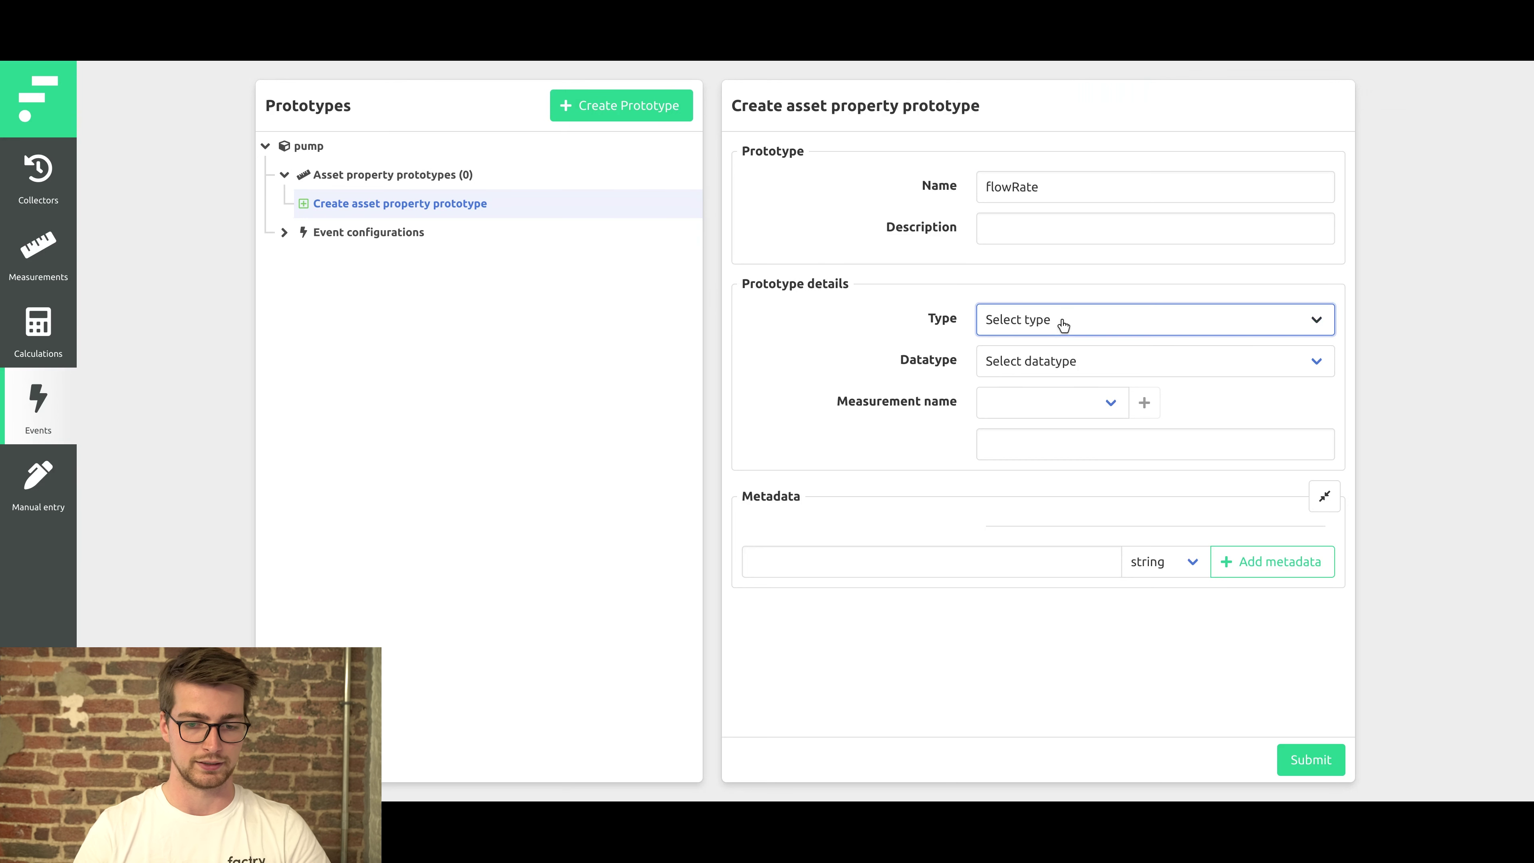
pyautogui.click(1051, 361)
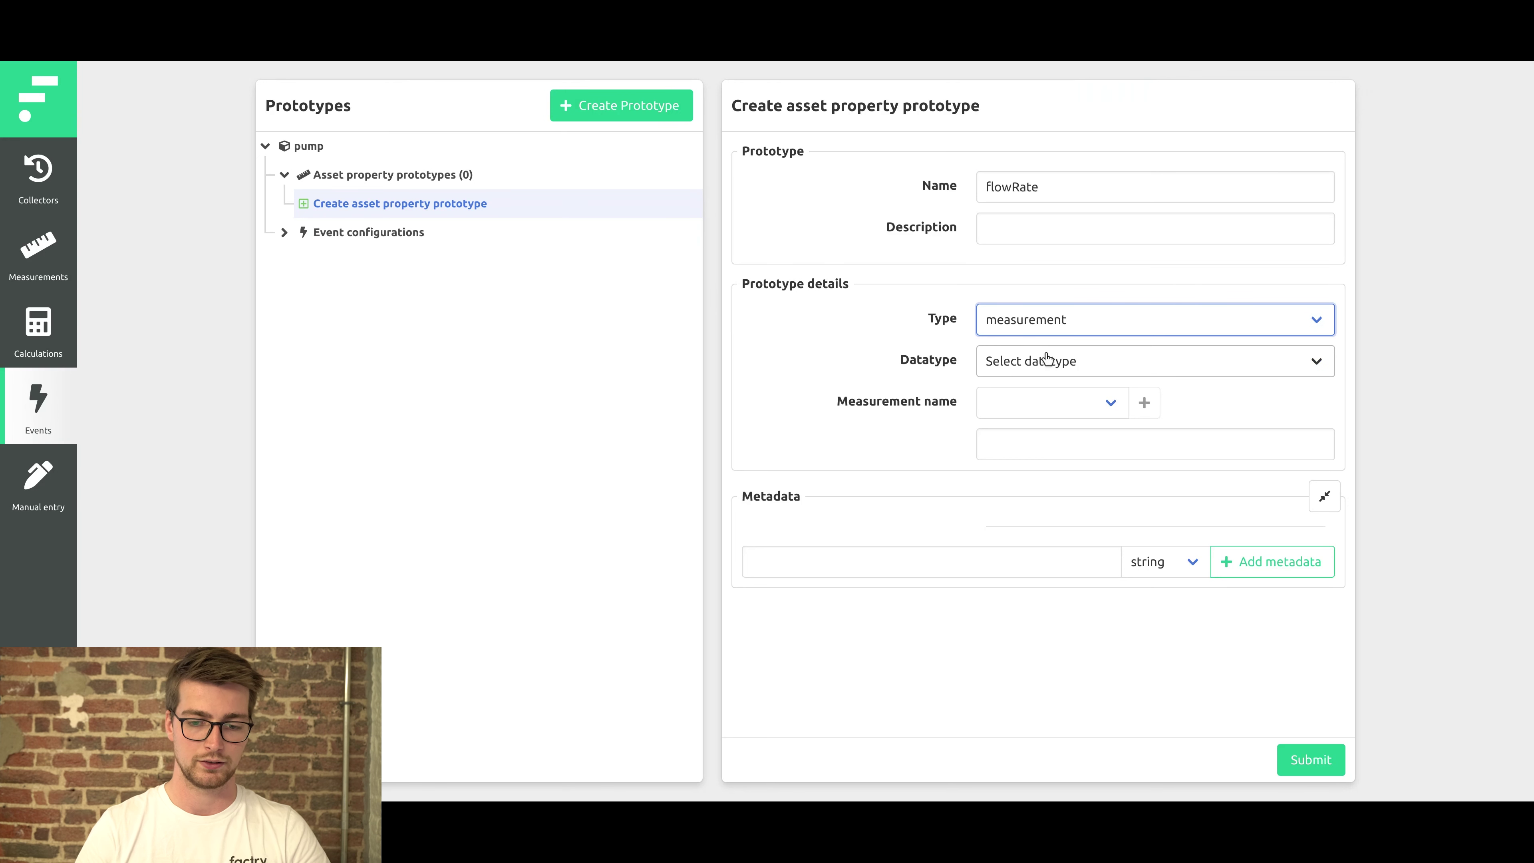
pyautogui.click(1061, 367)
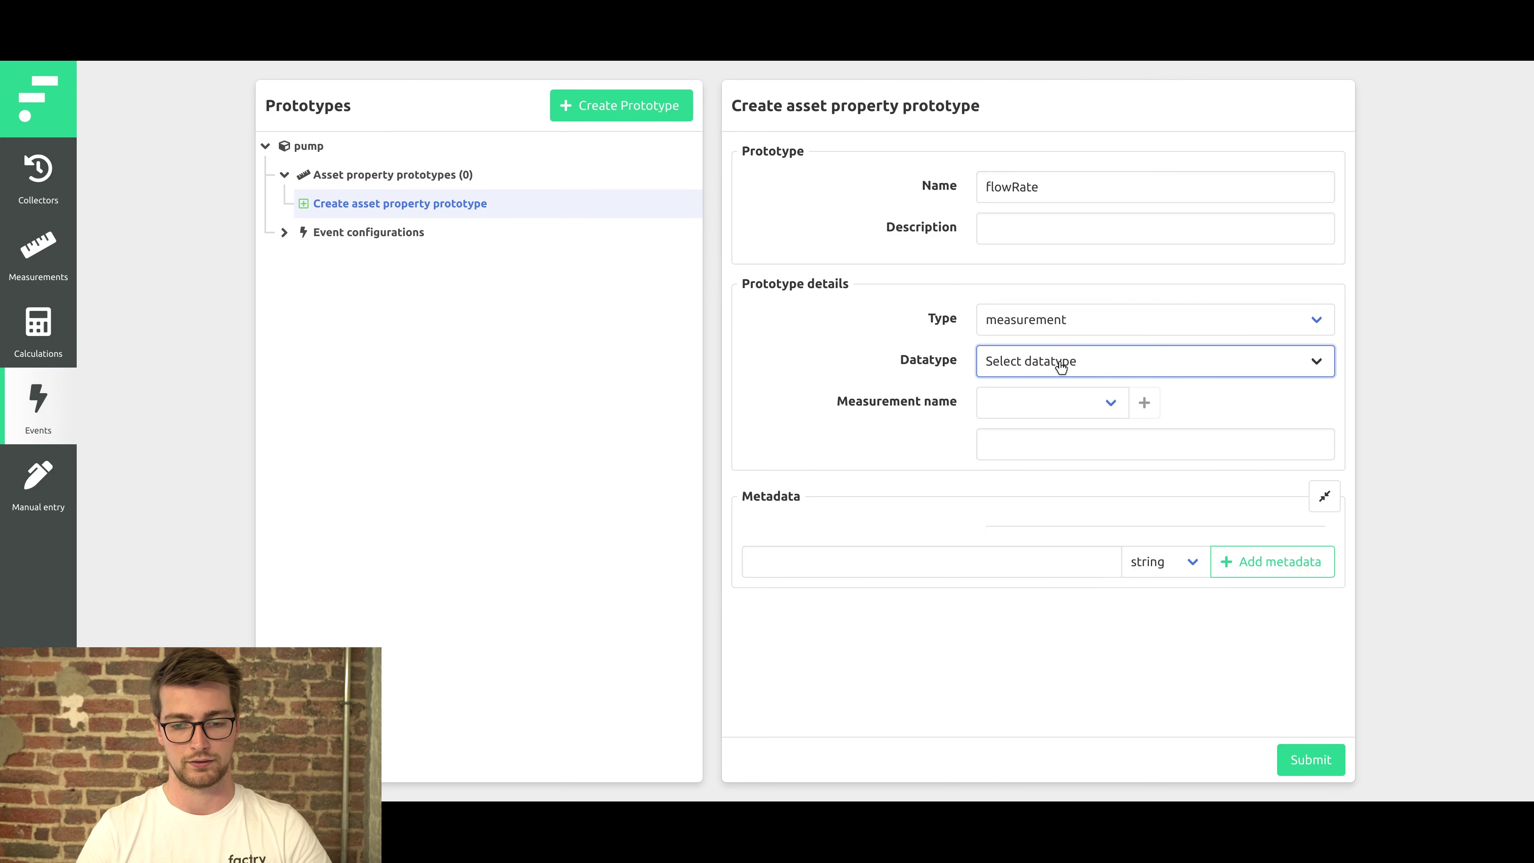
pyautogui.click(1045, 396)
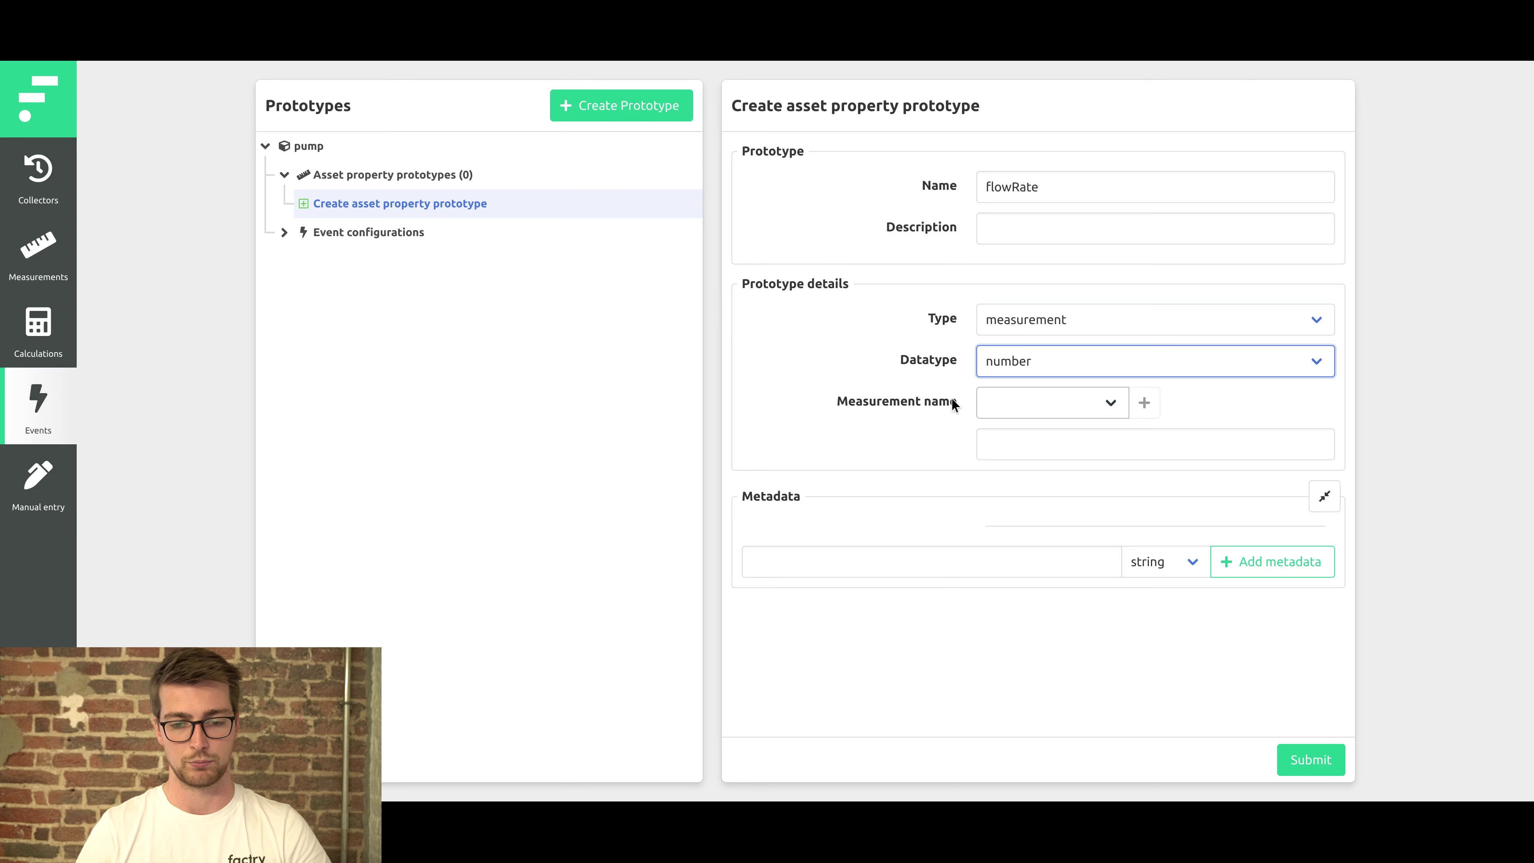
# - Set its measurement path to simulator/line_${asset.Metadata.Line}/${asset.Metadata.PumpID}/flowRate
pyautogui.click(1049, 442)
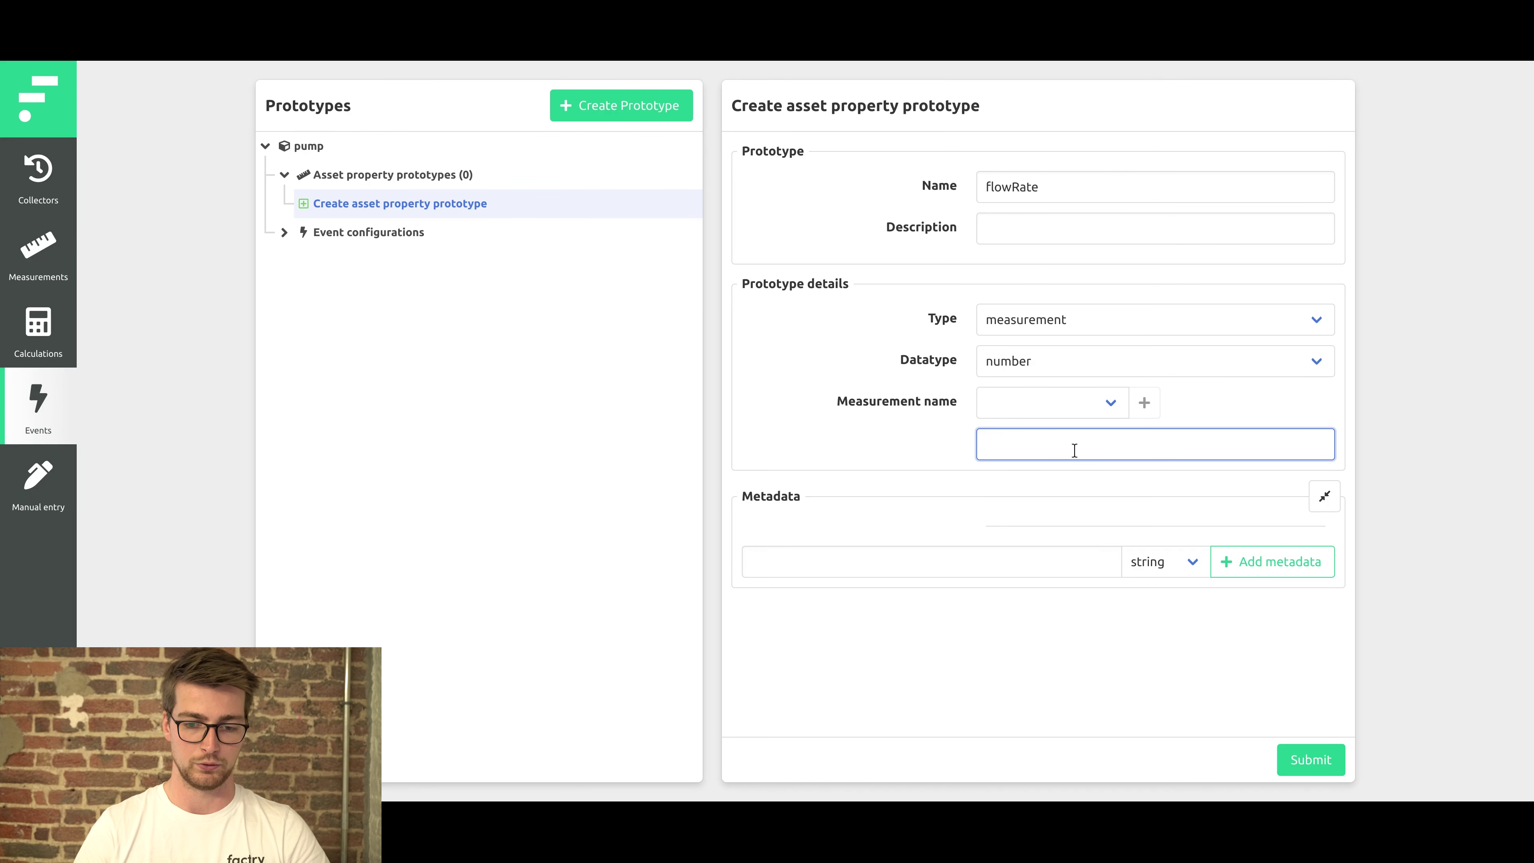
pyautogui.click(1099, 409)
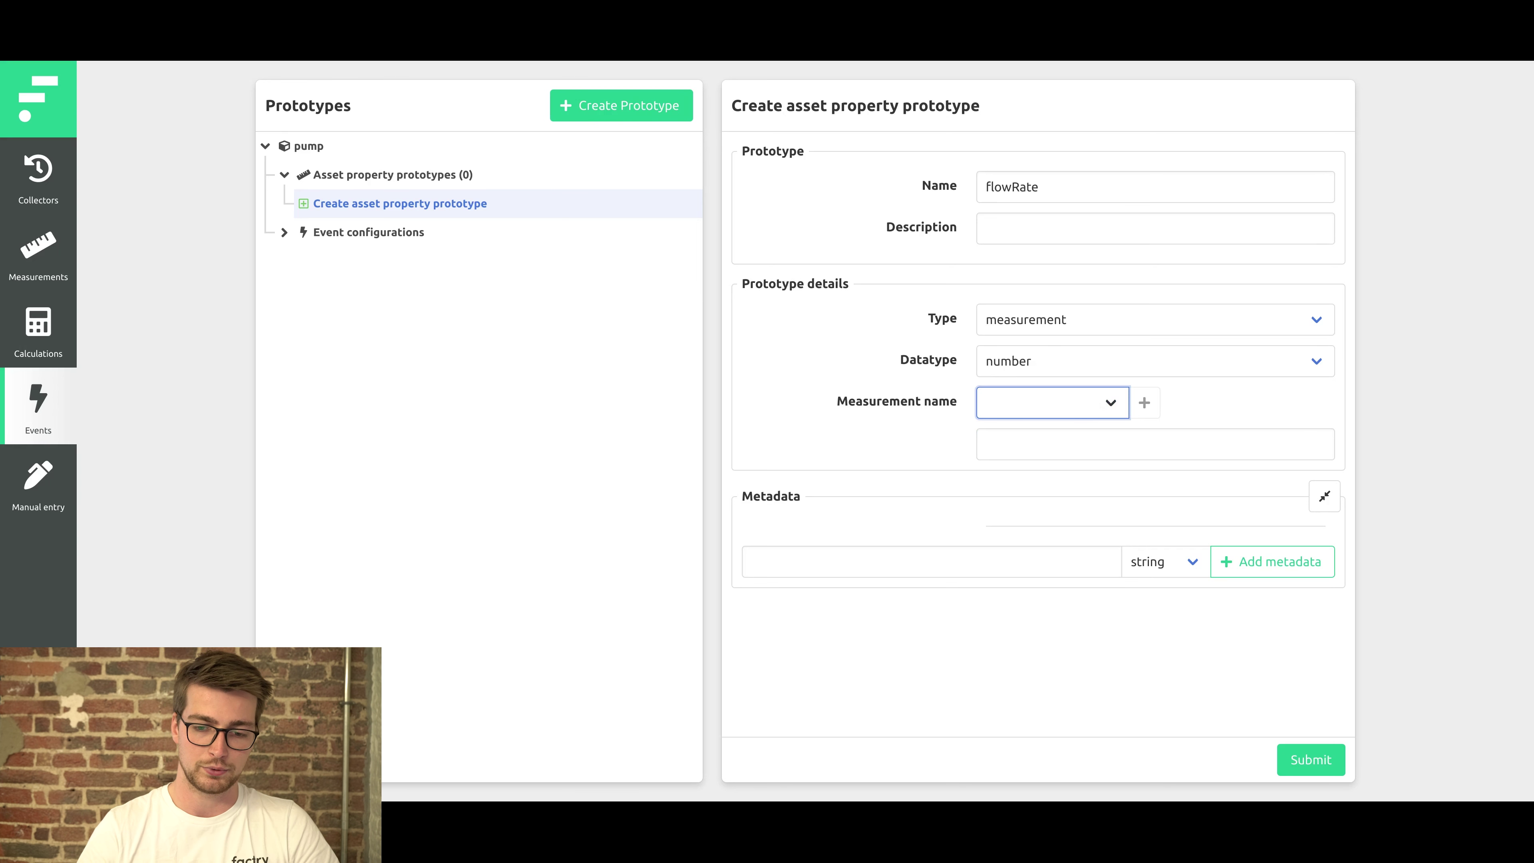
pyautogui.press('Down')
pyautogui.click(1143, 404)
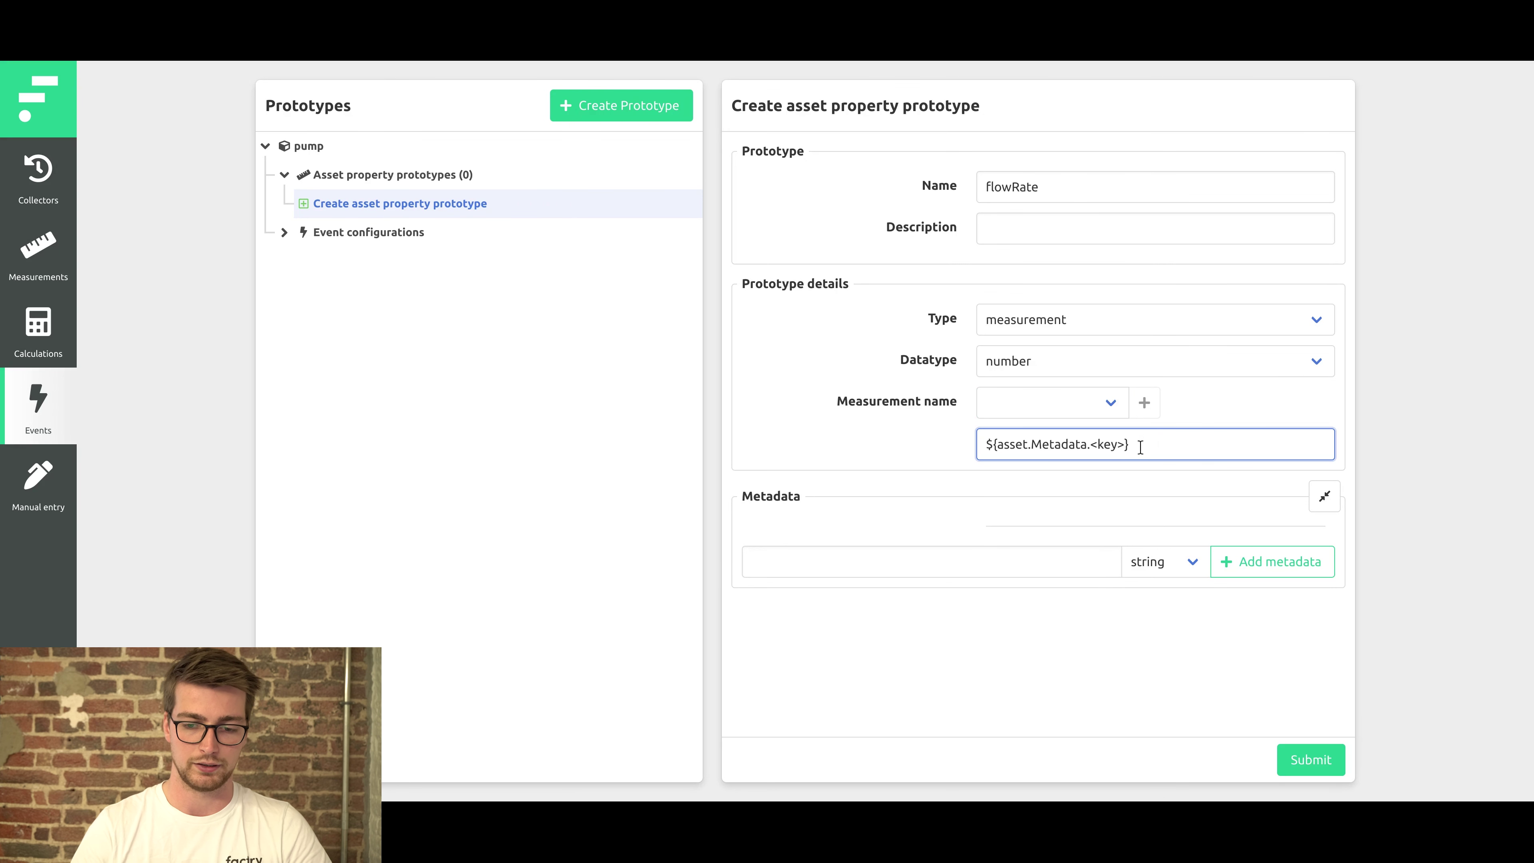
pyautogui.moveTo(1143, 446); pyautogui.dragTo(898, 454)
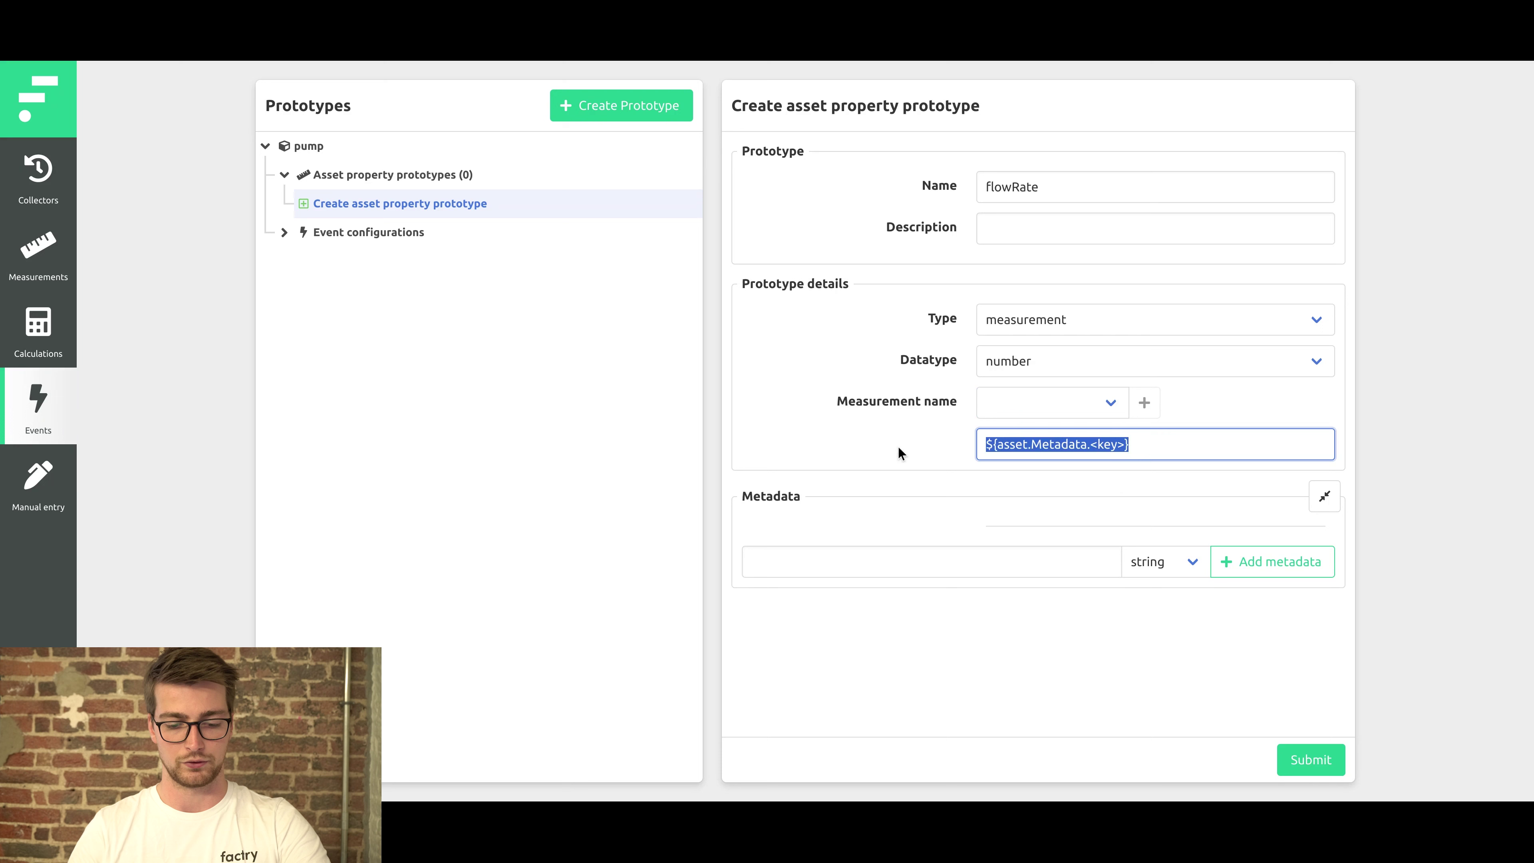
pyautogui.hotkey('ctrl', 'v')
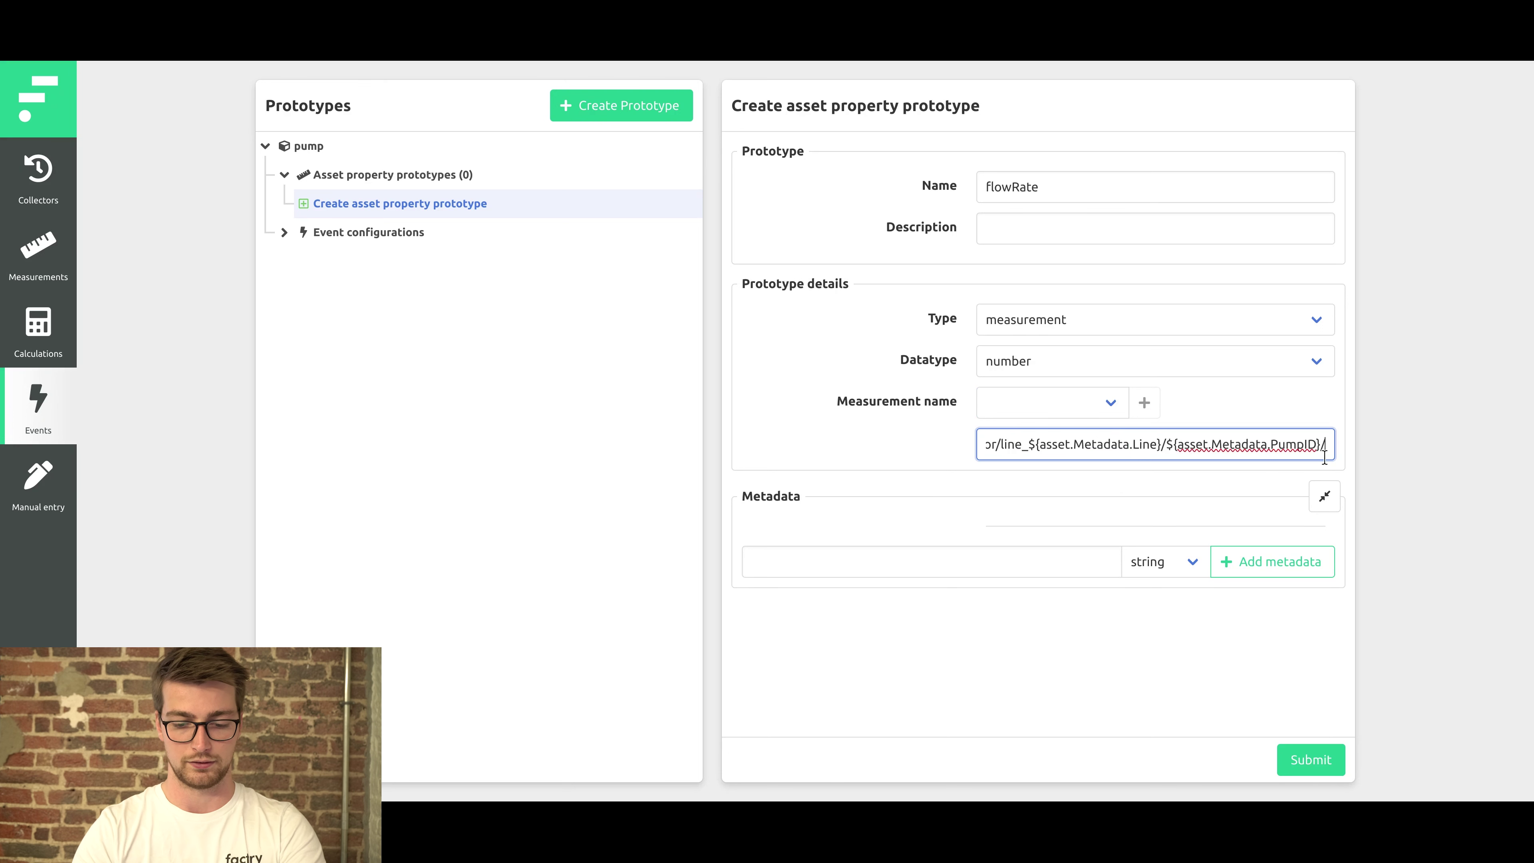
pyautogui.write('flowRate')
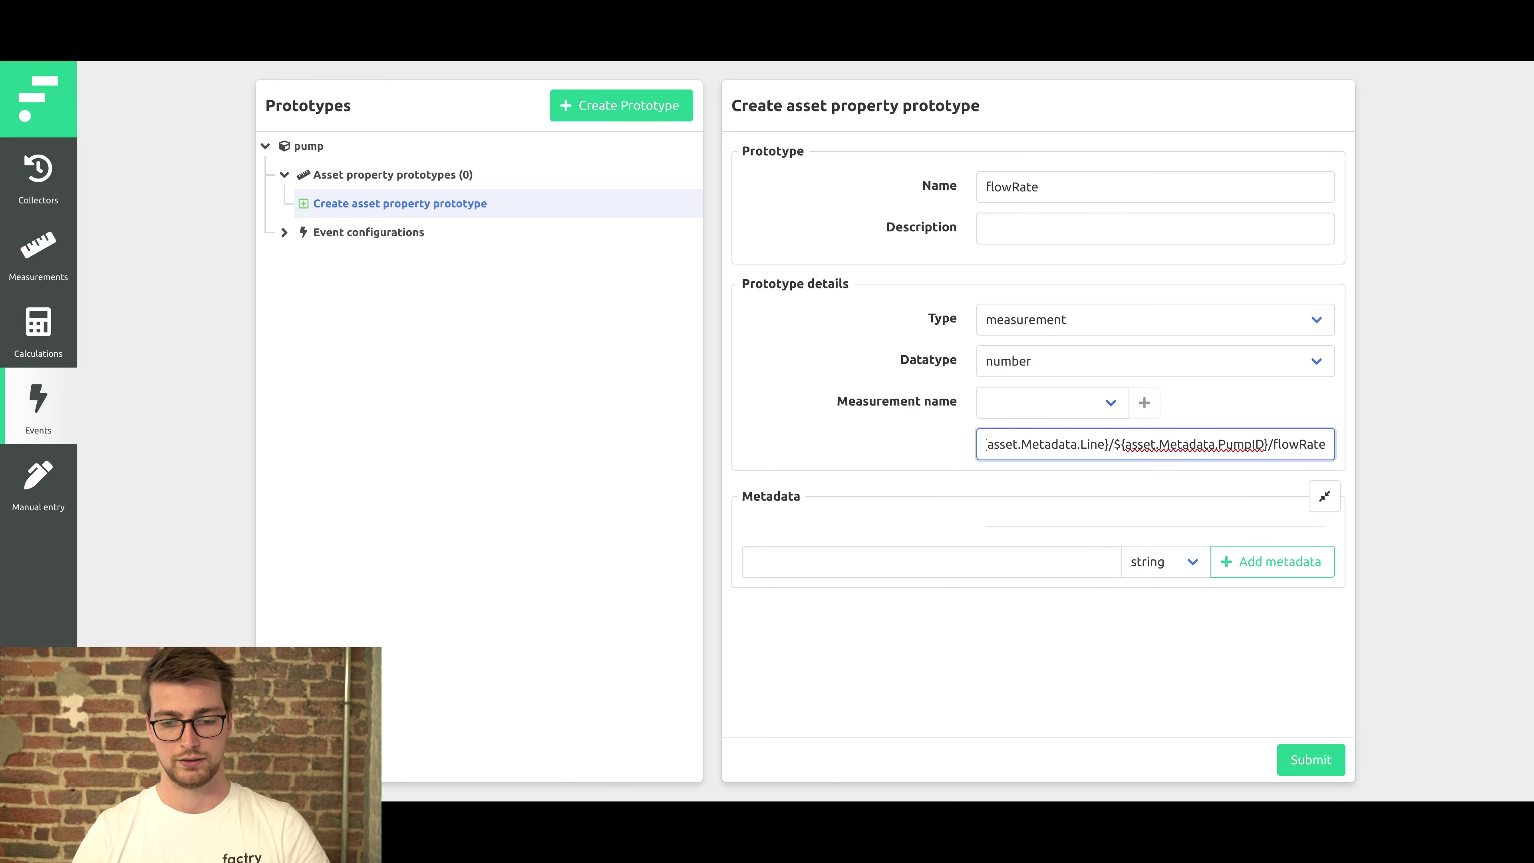
pyautogui.click(1064, 676)
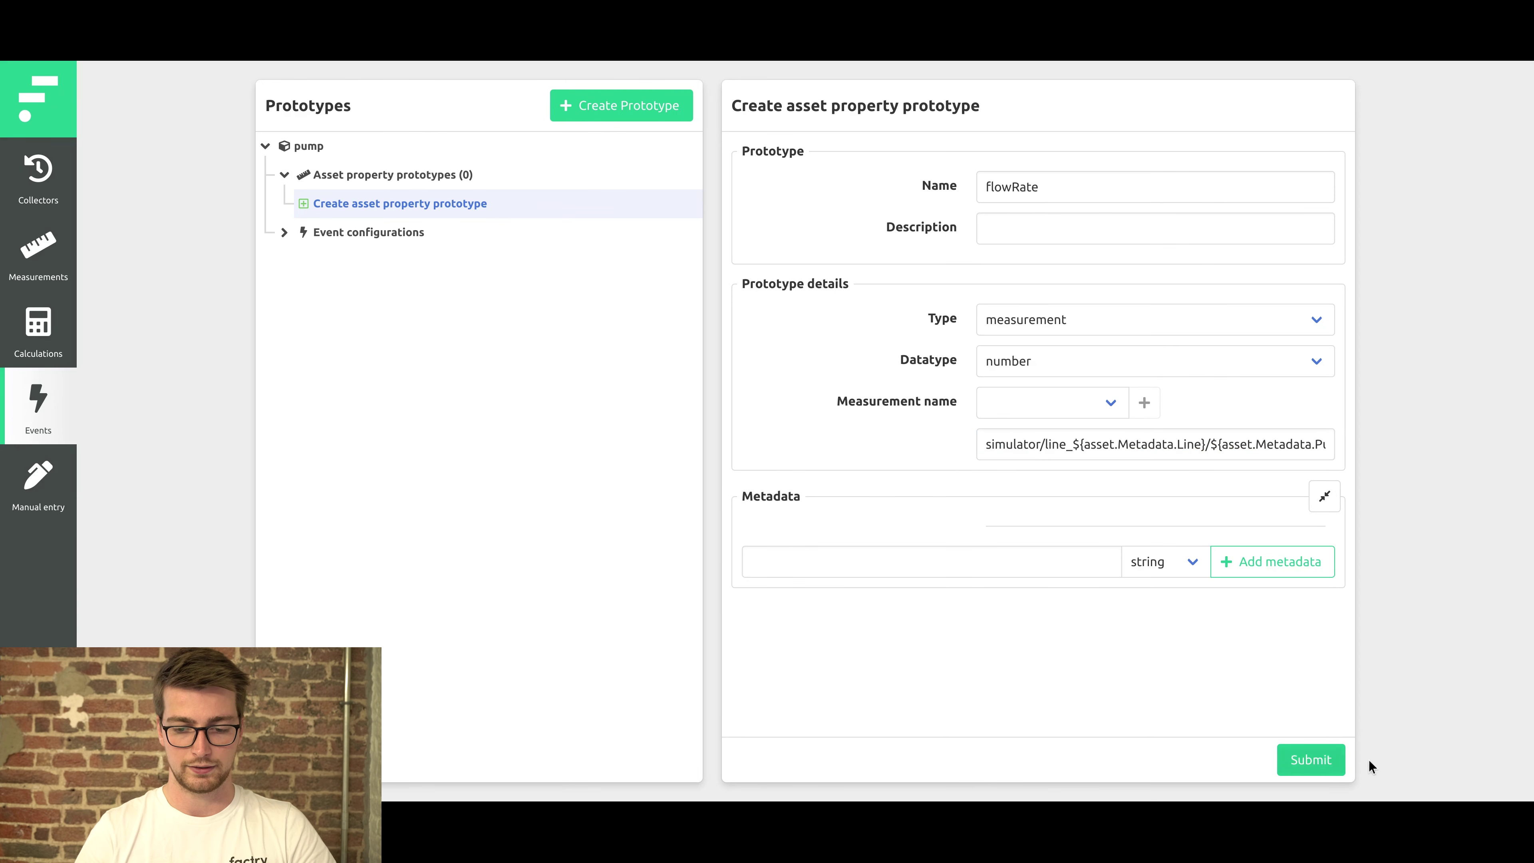
# - Save the flowRate property and start a new property named ernegyUsage
pyautogui.click(1308, 759)
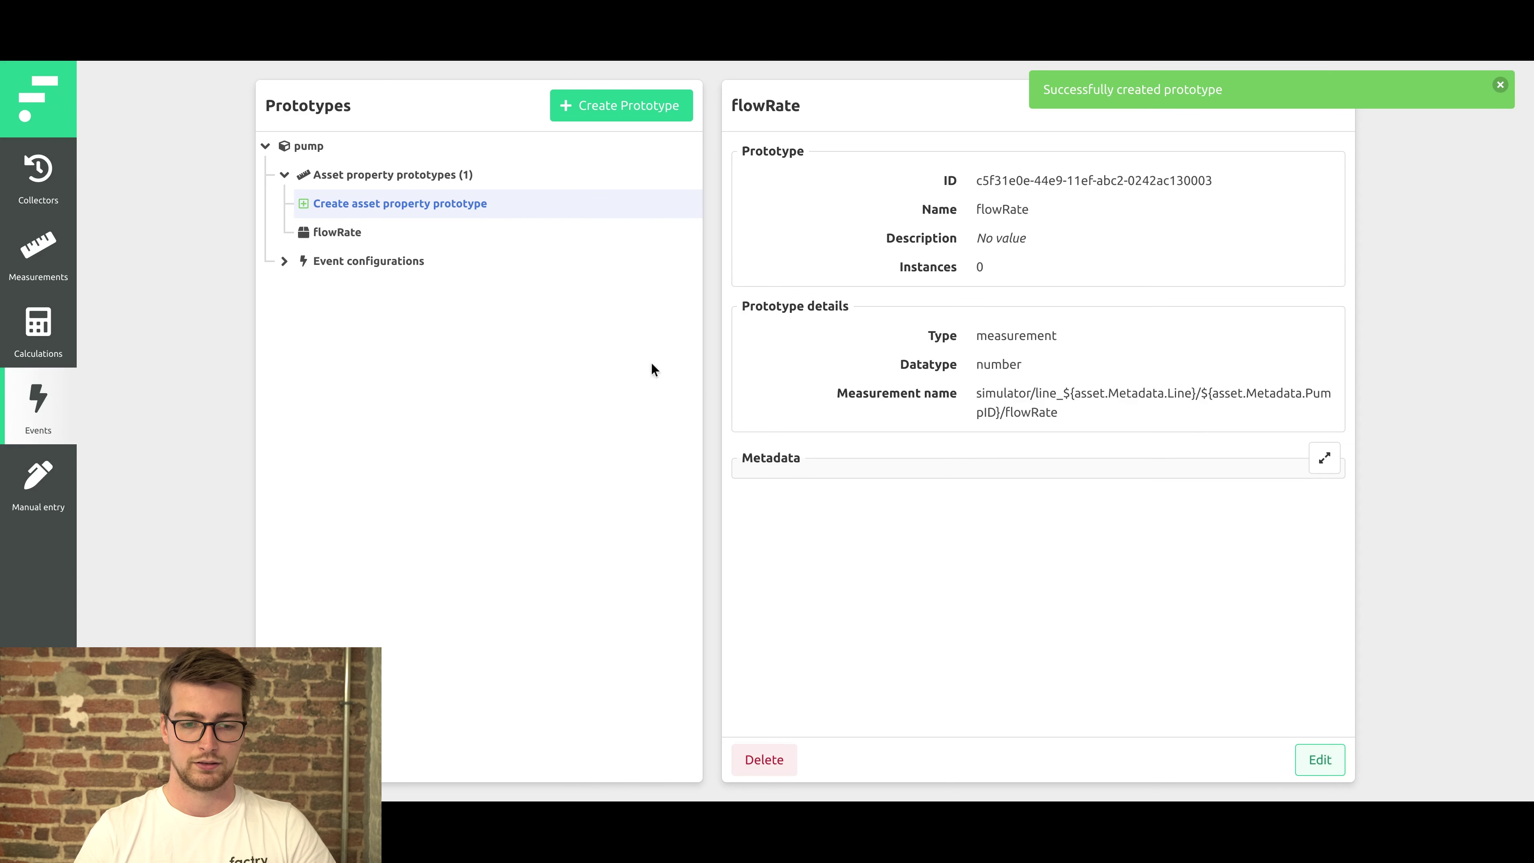
pyautogui.click(382, 205)
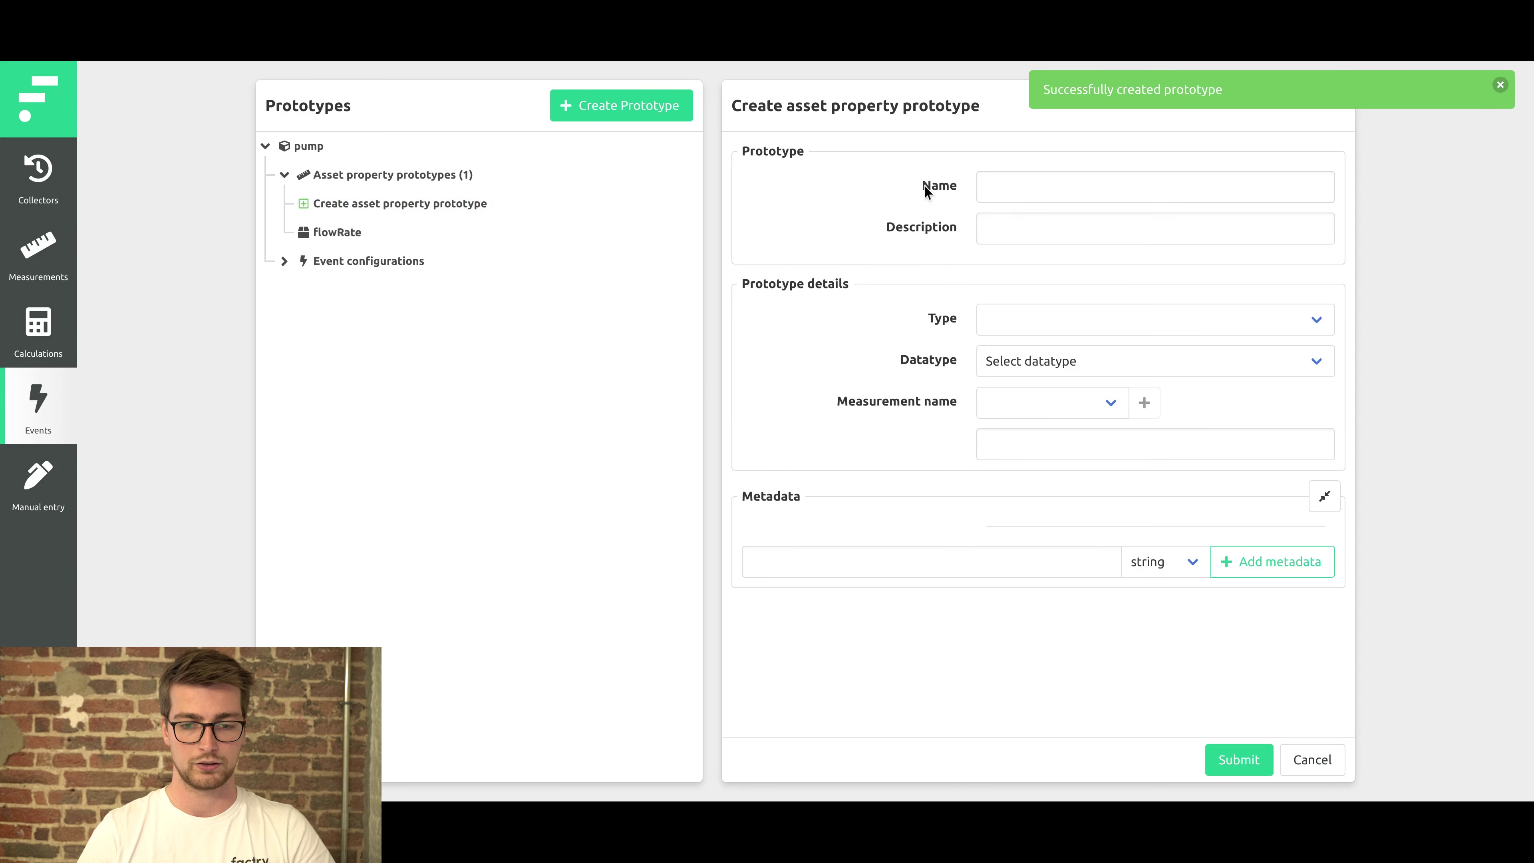
pyautogui.click(1059, 184)
pyautogui.write('erneguUsage')
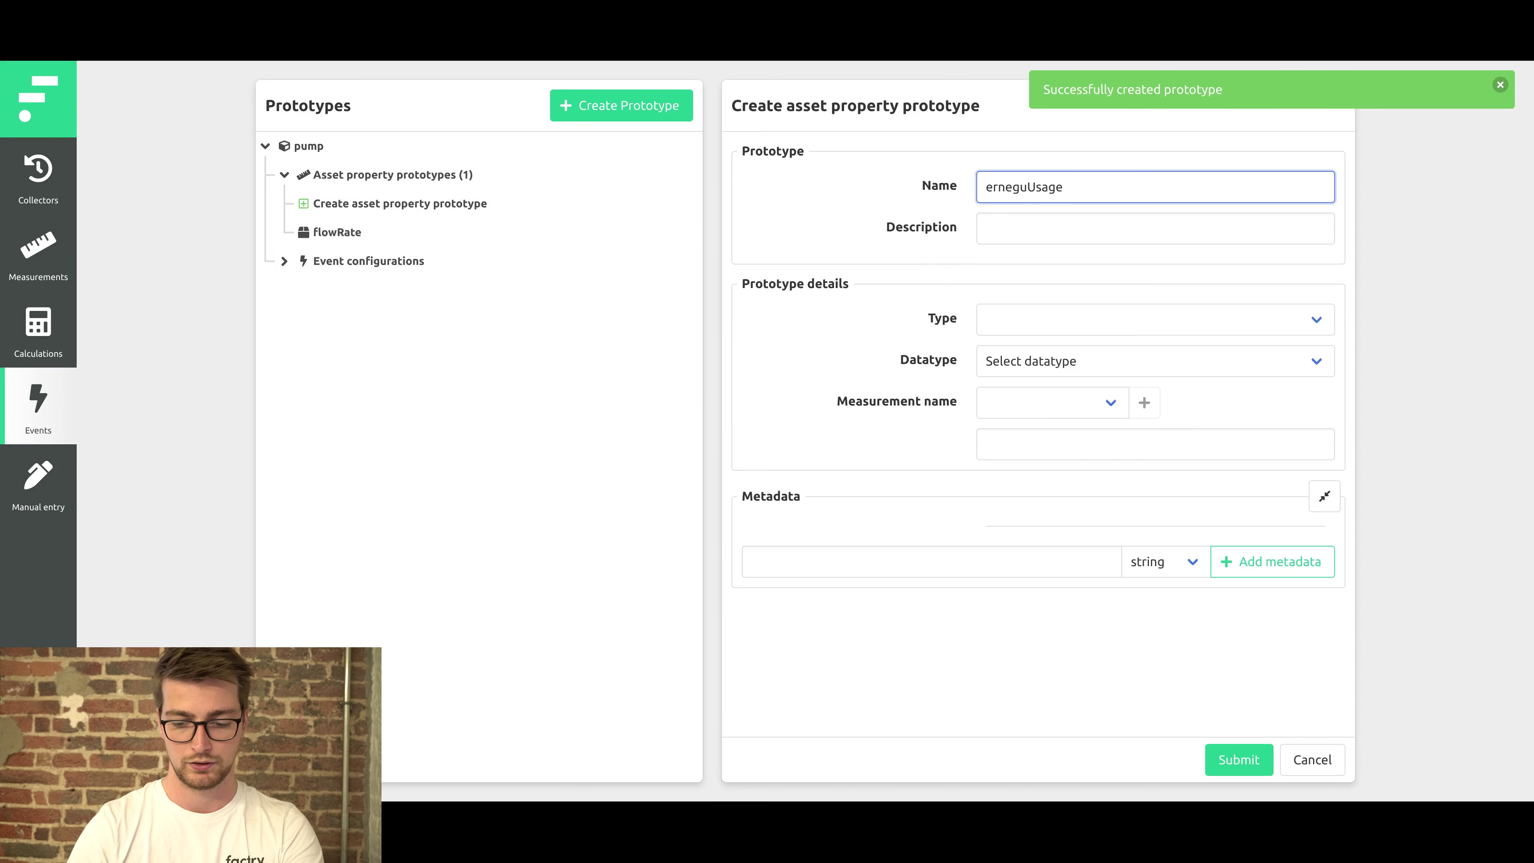
pyautogui.press('BackSpace')
pyautogui.press('BackSpace')
pyautogui.press('BackSpace')
pyautogui.press('BackSpace')
pyautogui.press('BackSpace')
pyautogui.press('BackSpace')
pyautogui.write('yUsage')
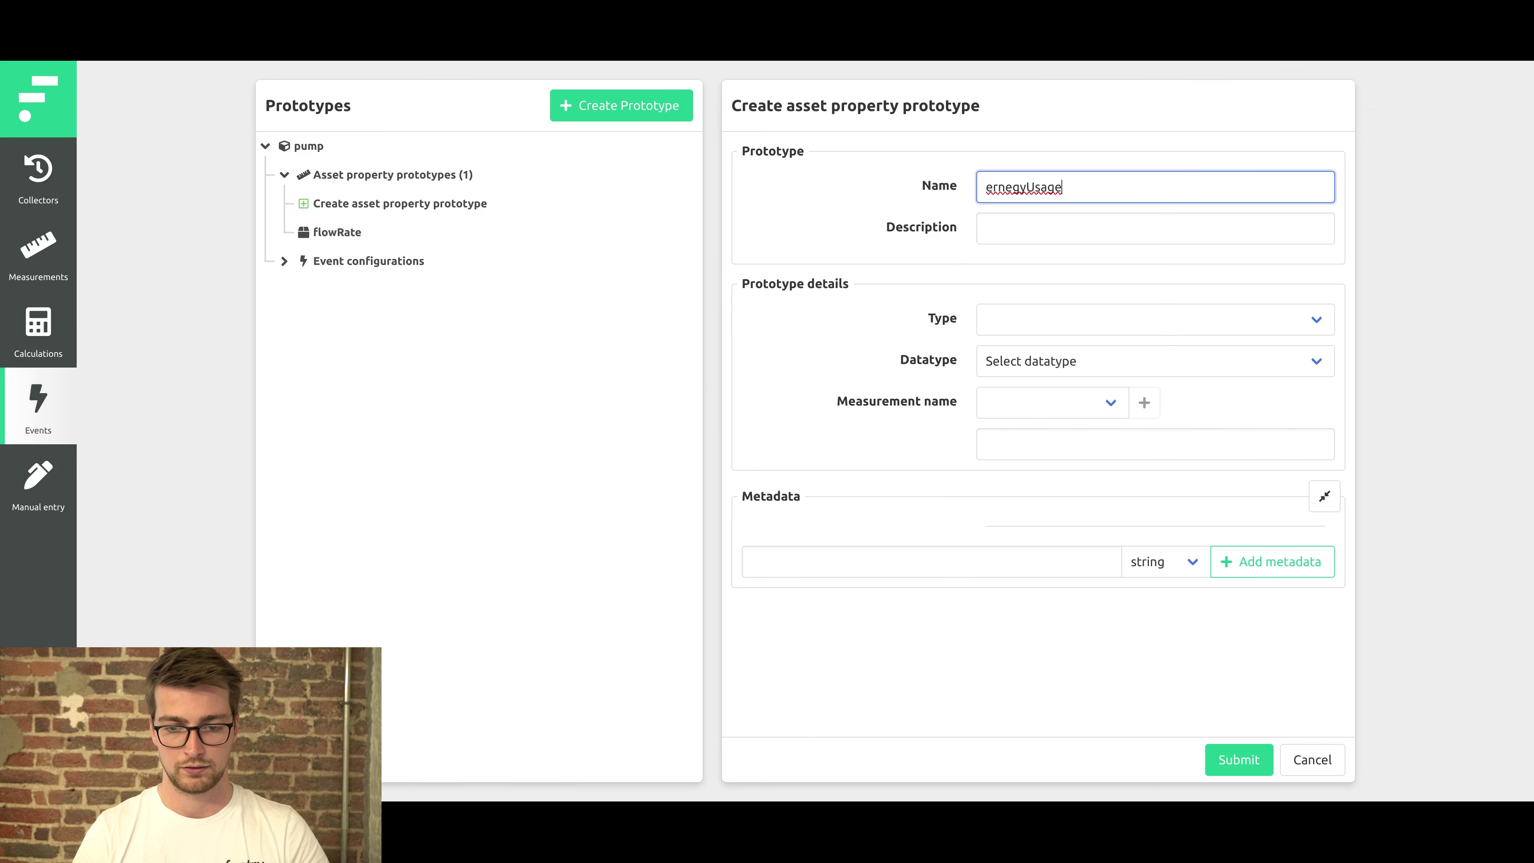
# - Make ernegyUsage a number measurement with path ending in energyUsage, and save it
pyautogui.click(1049, 321)
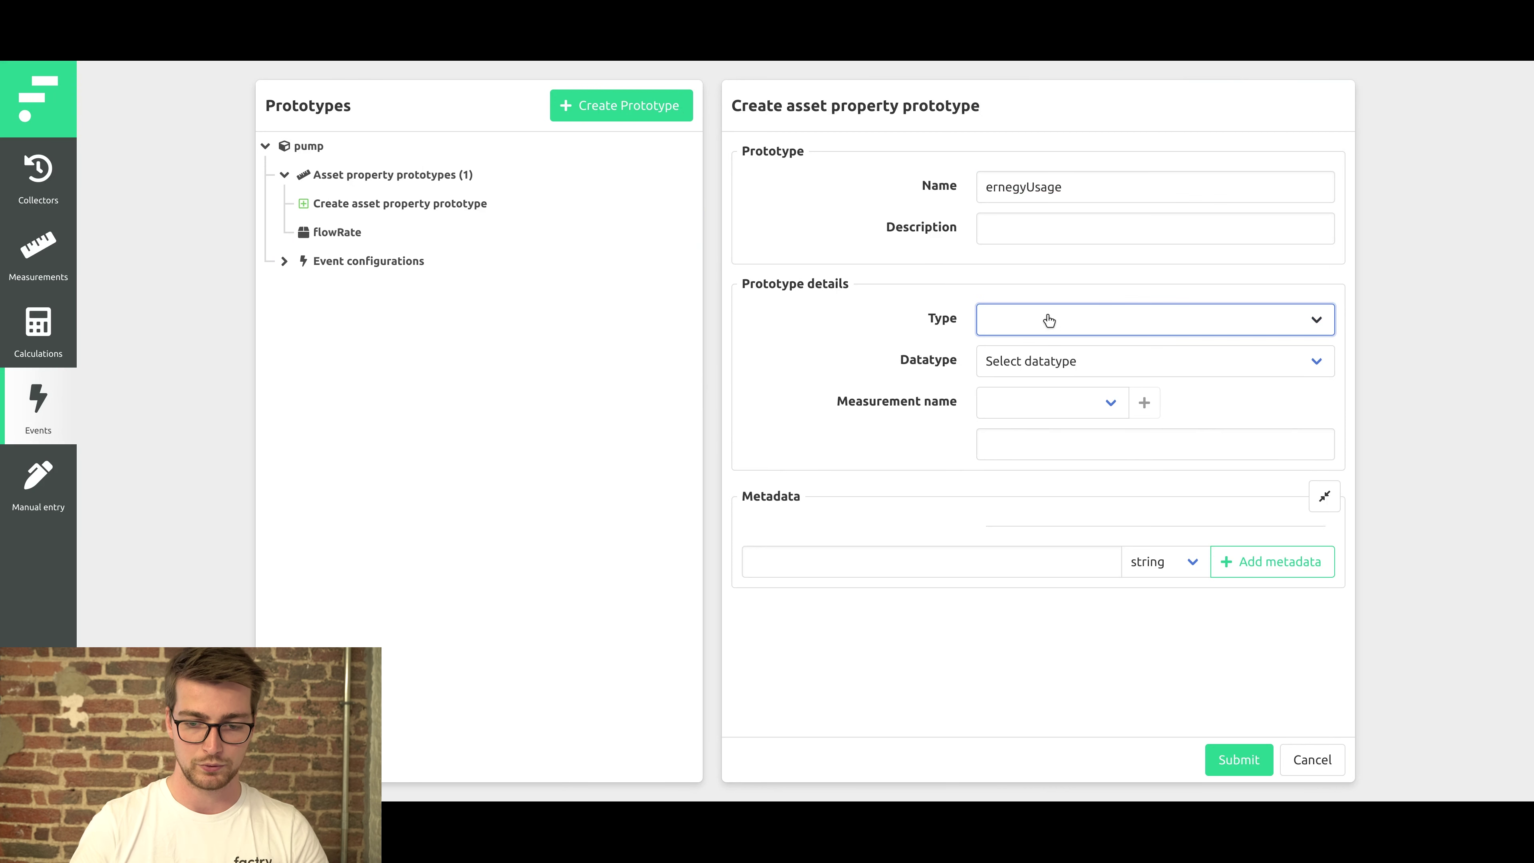
pyautogui.click(1051, 360)
pyautogui.click(1068, 370)
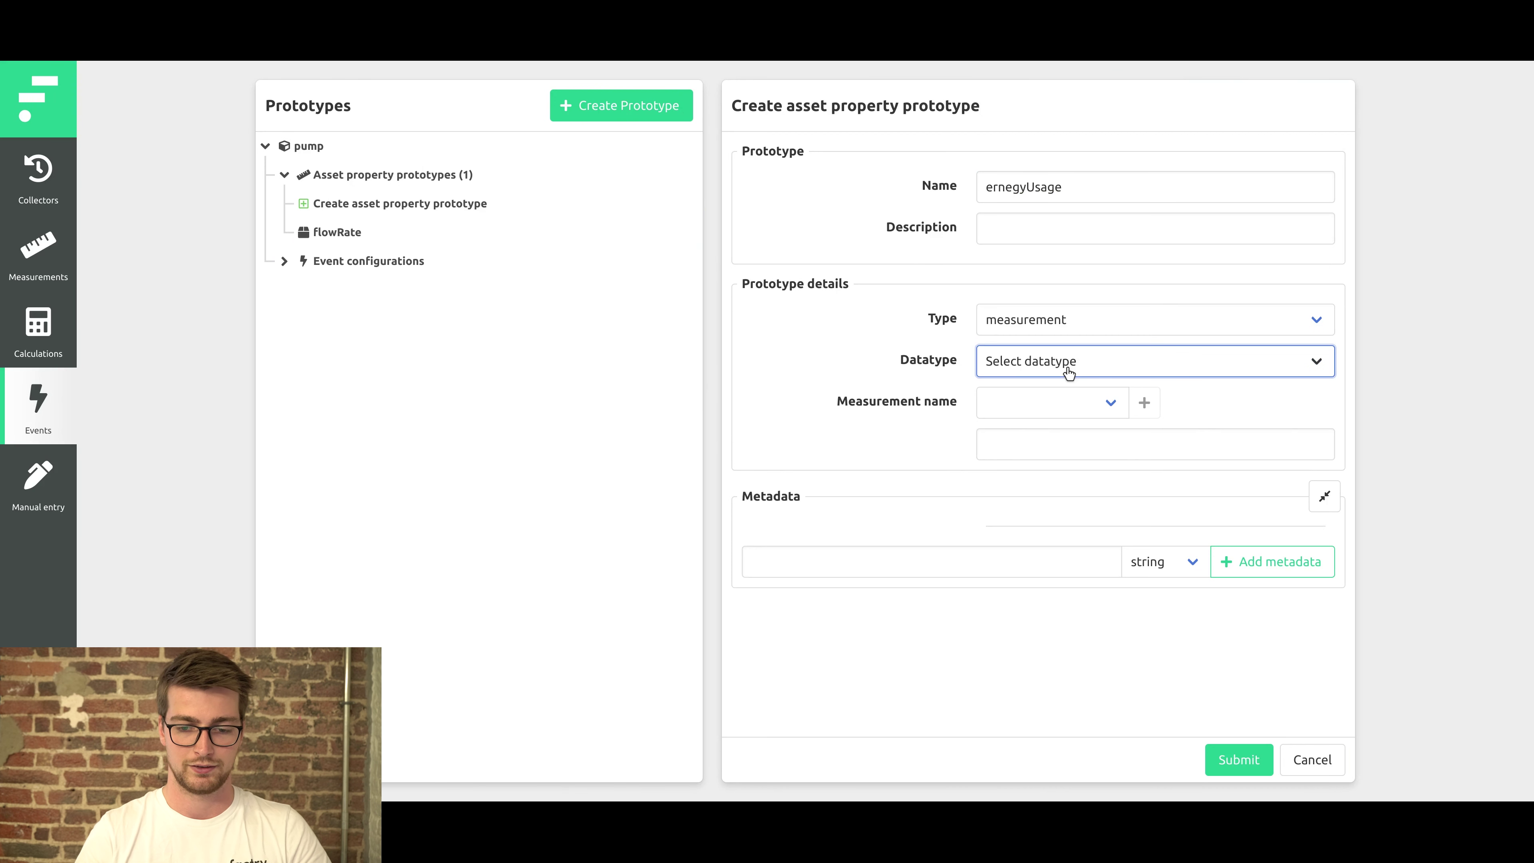
pyautogui.click(1034, 404)
pyautogui.click(995, 440)
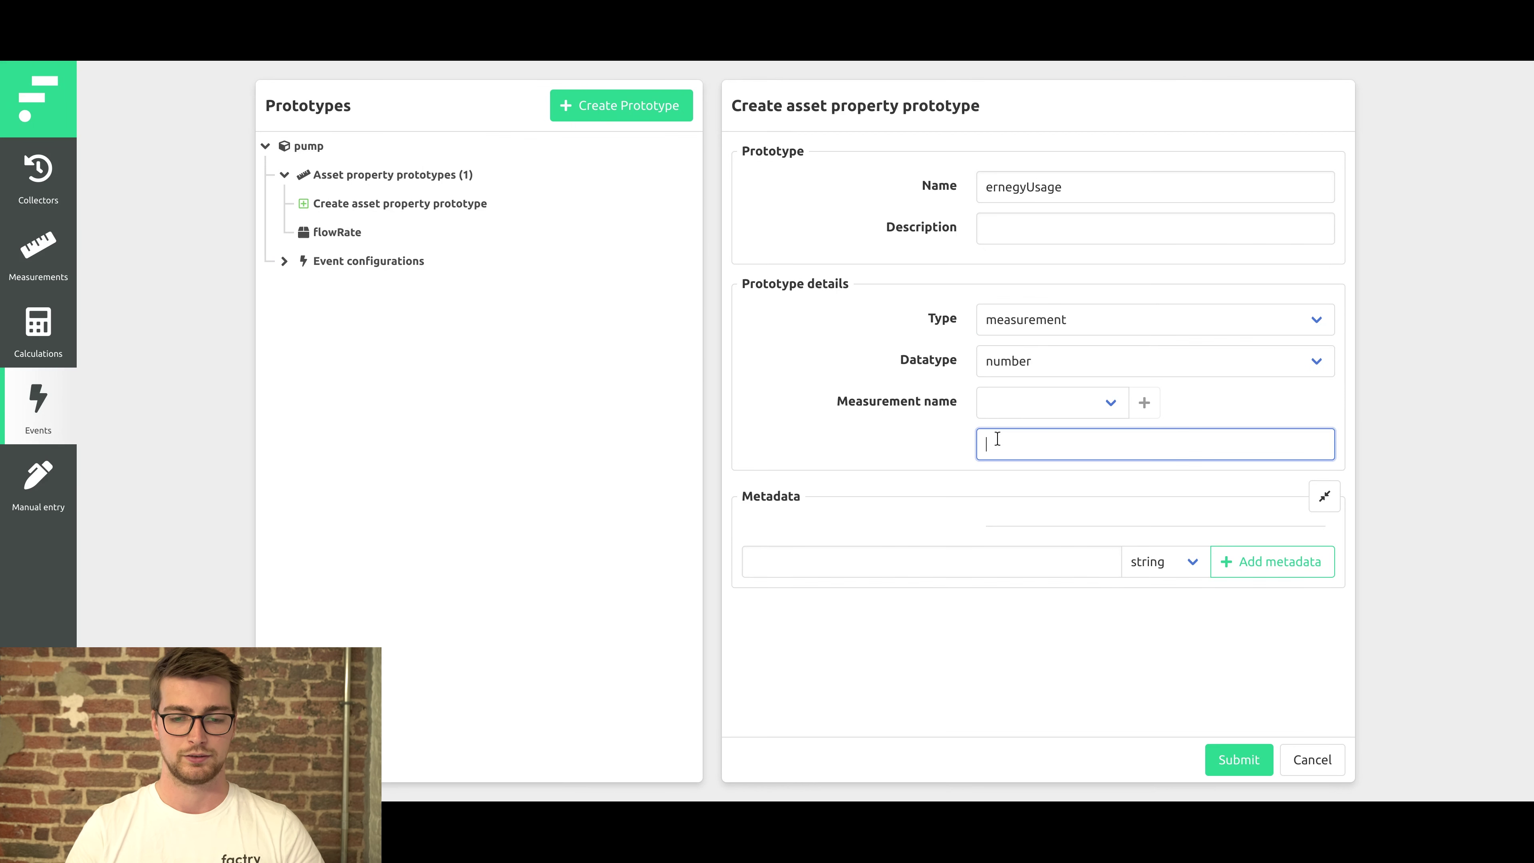
pyautogui.hotkey('ctrl', 'v')
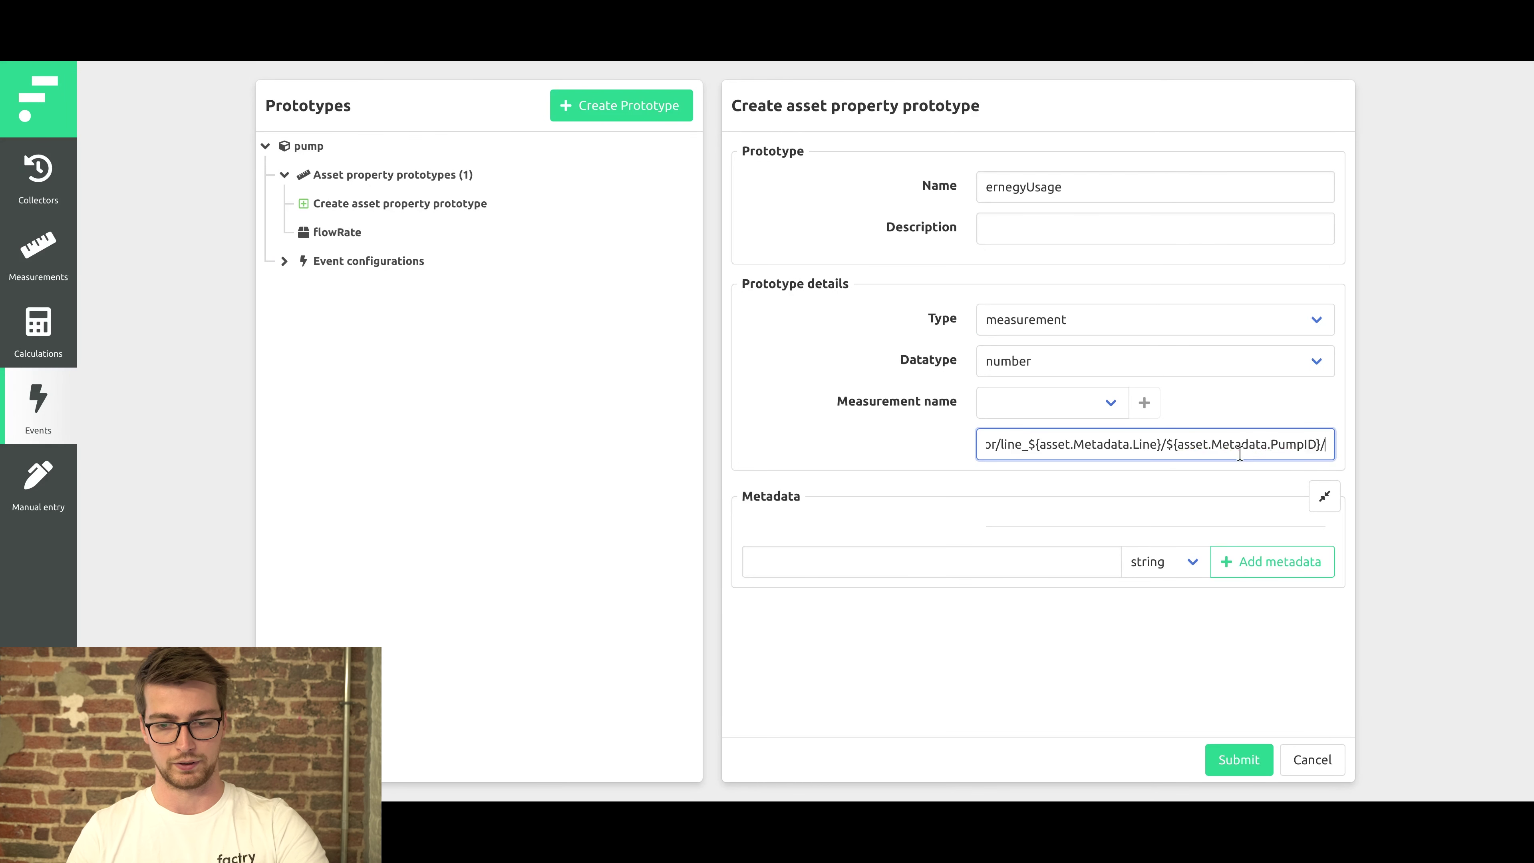
pyautogui.write('energyUsage')
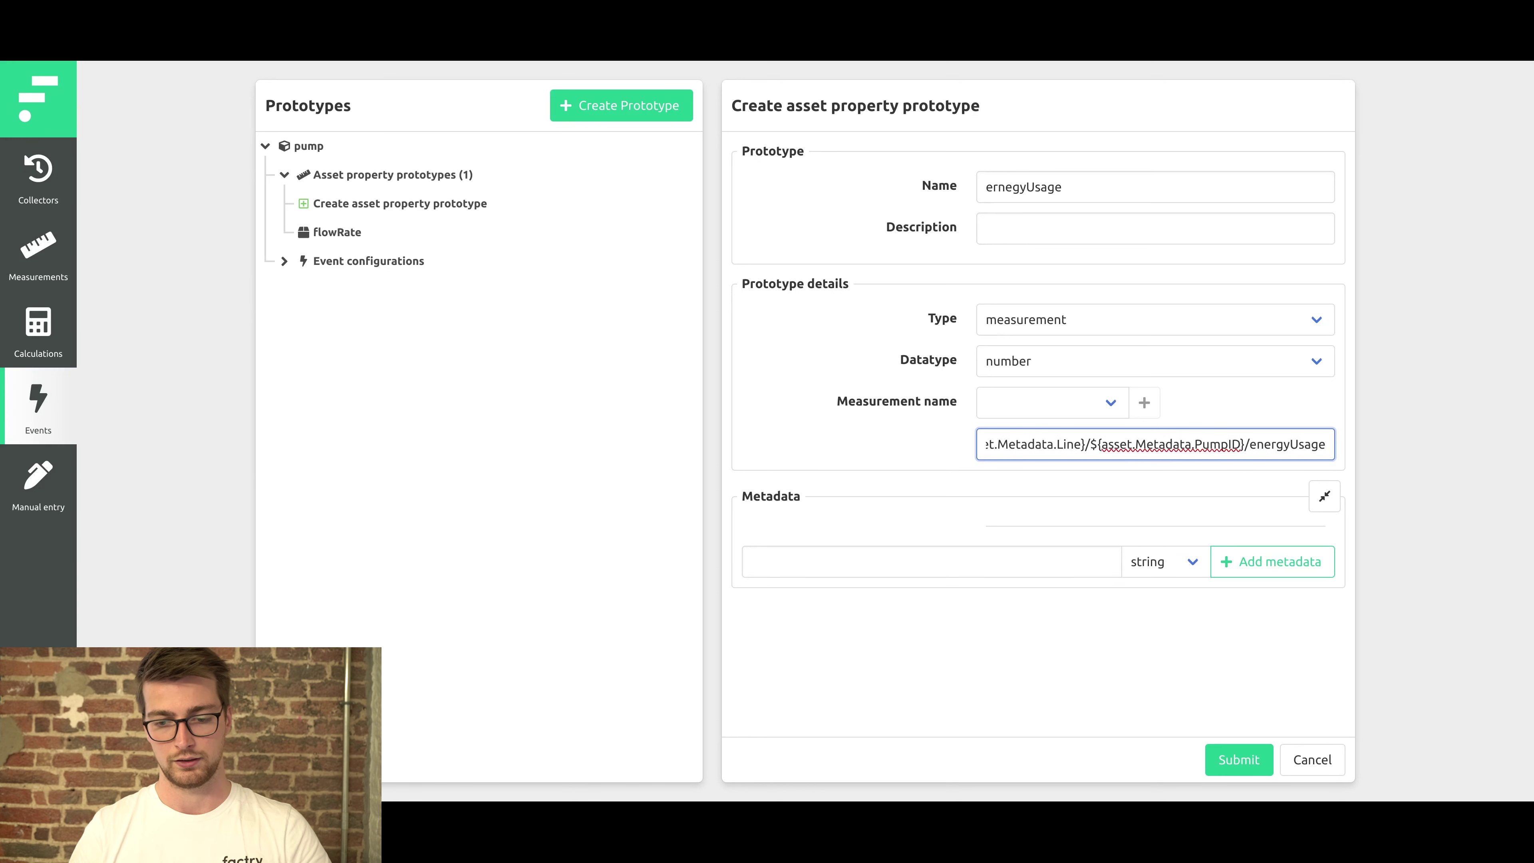
pyautogui.click(1238, 759)
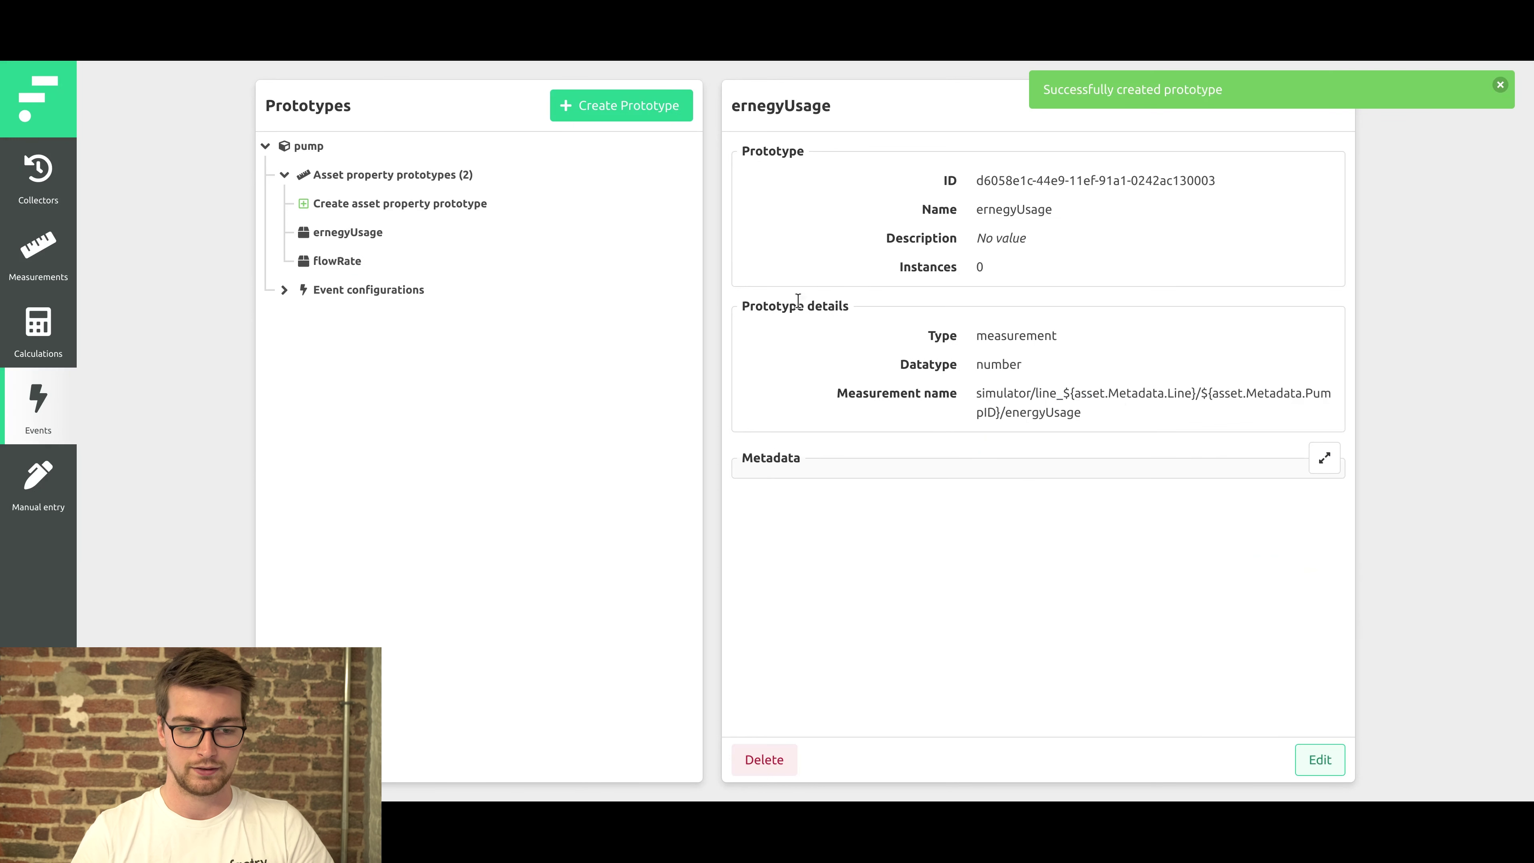
# - Create a new property named efficiency of calculation type with number datatype
pyautogui.click(474, 209)
pyautogui.click(1107, 185)
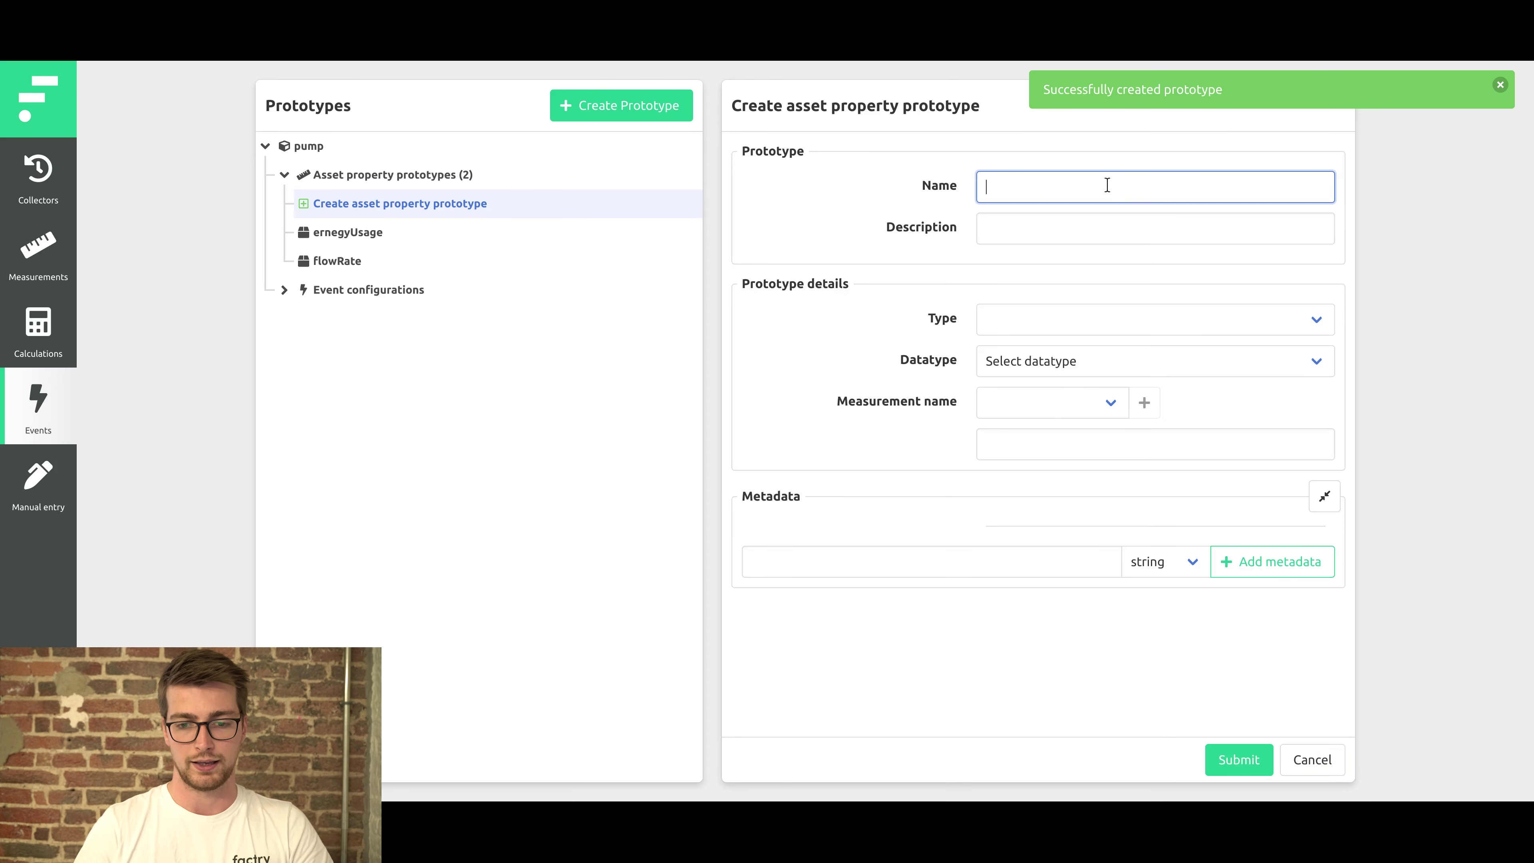
pyautogui.write('eff')
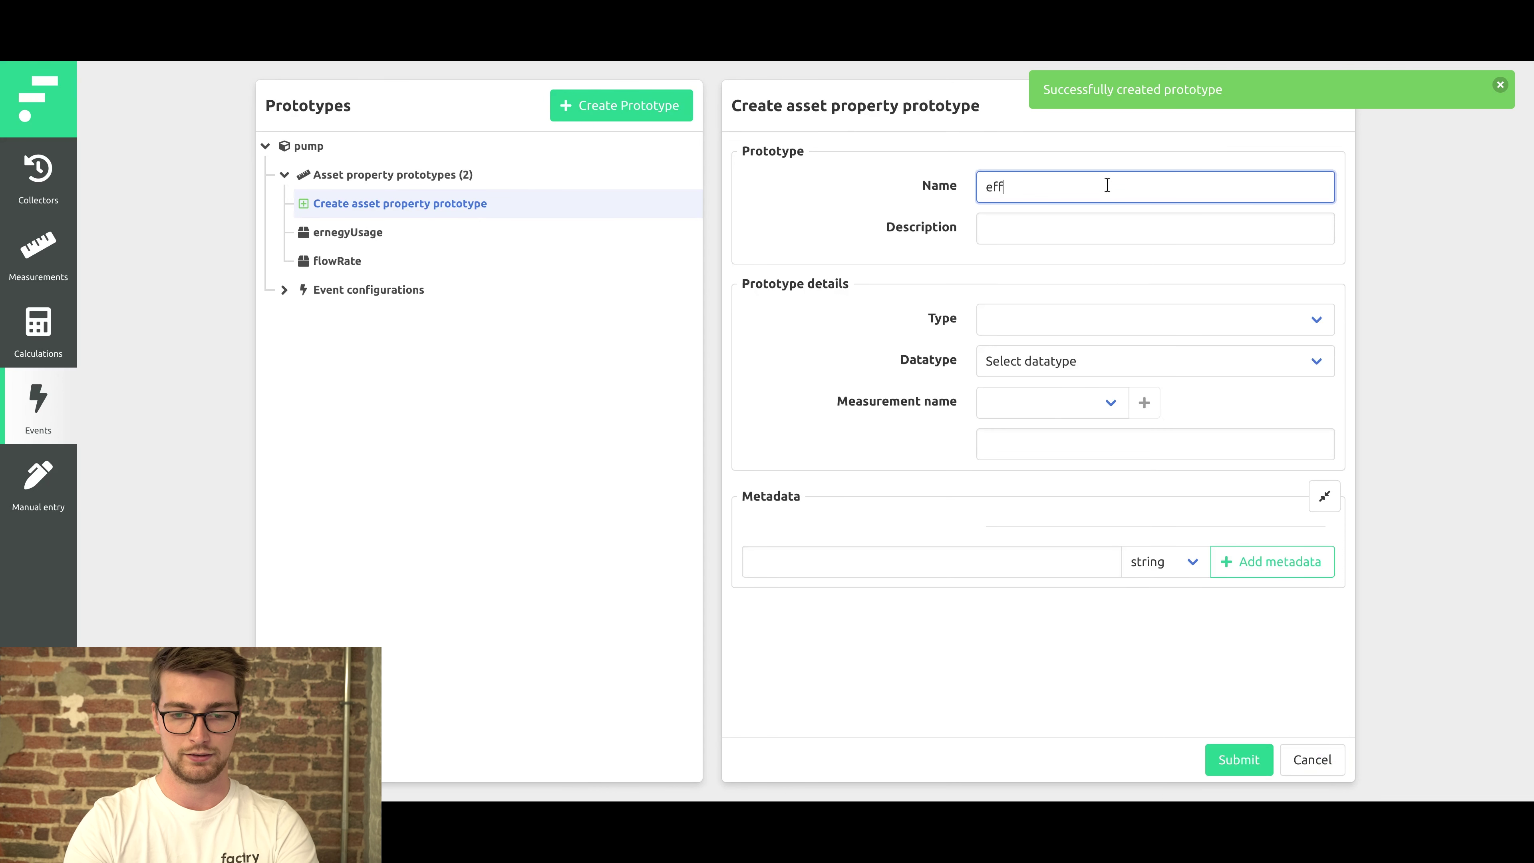
pyautogui.write('iciency')
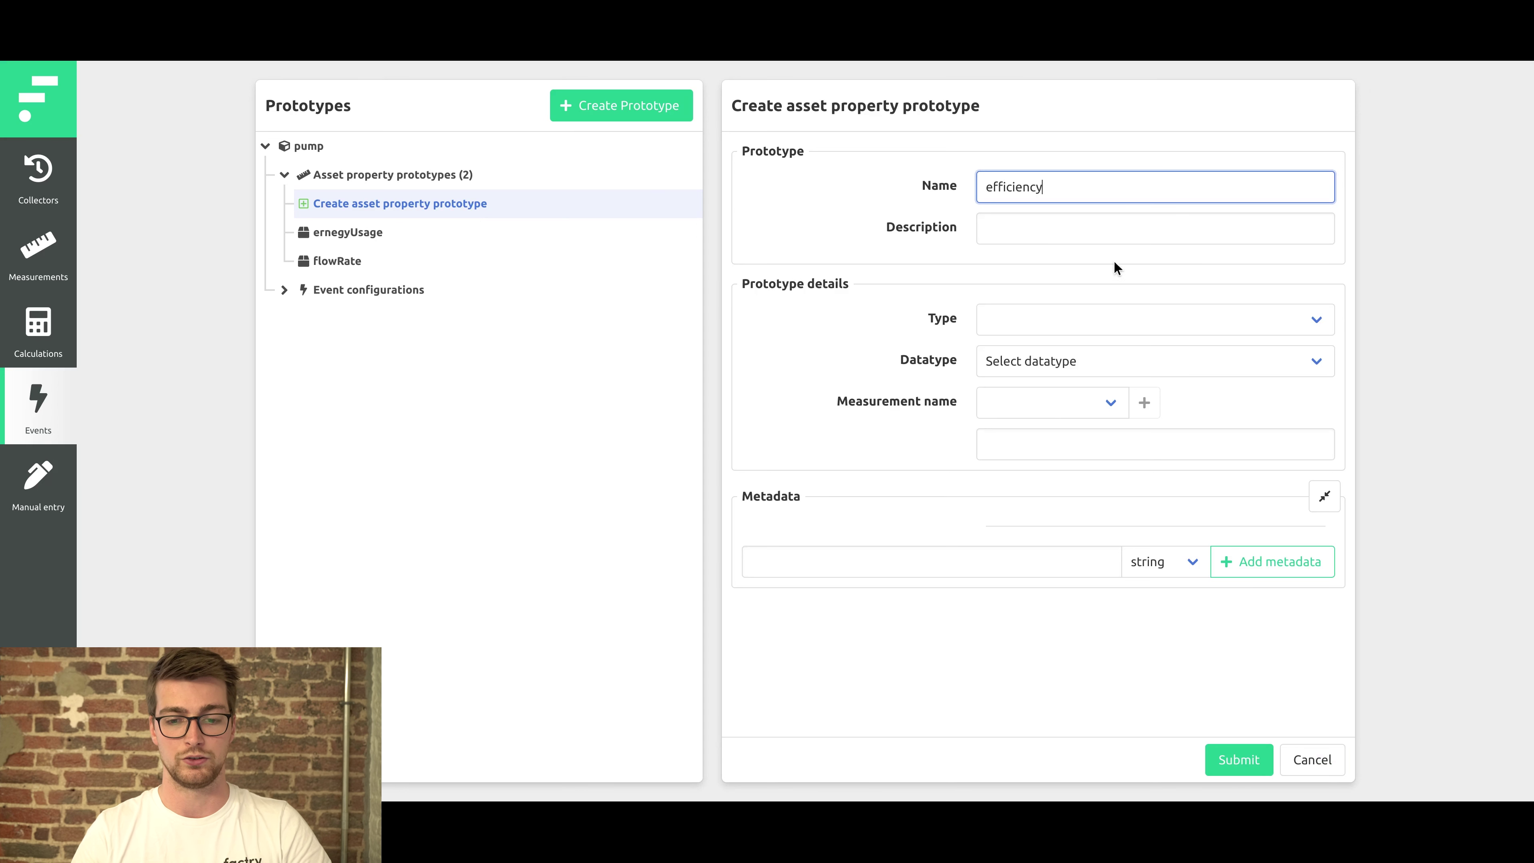
pyautogui.click(1029, 322)
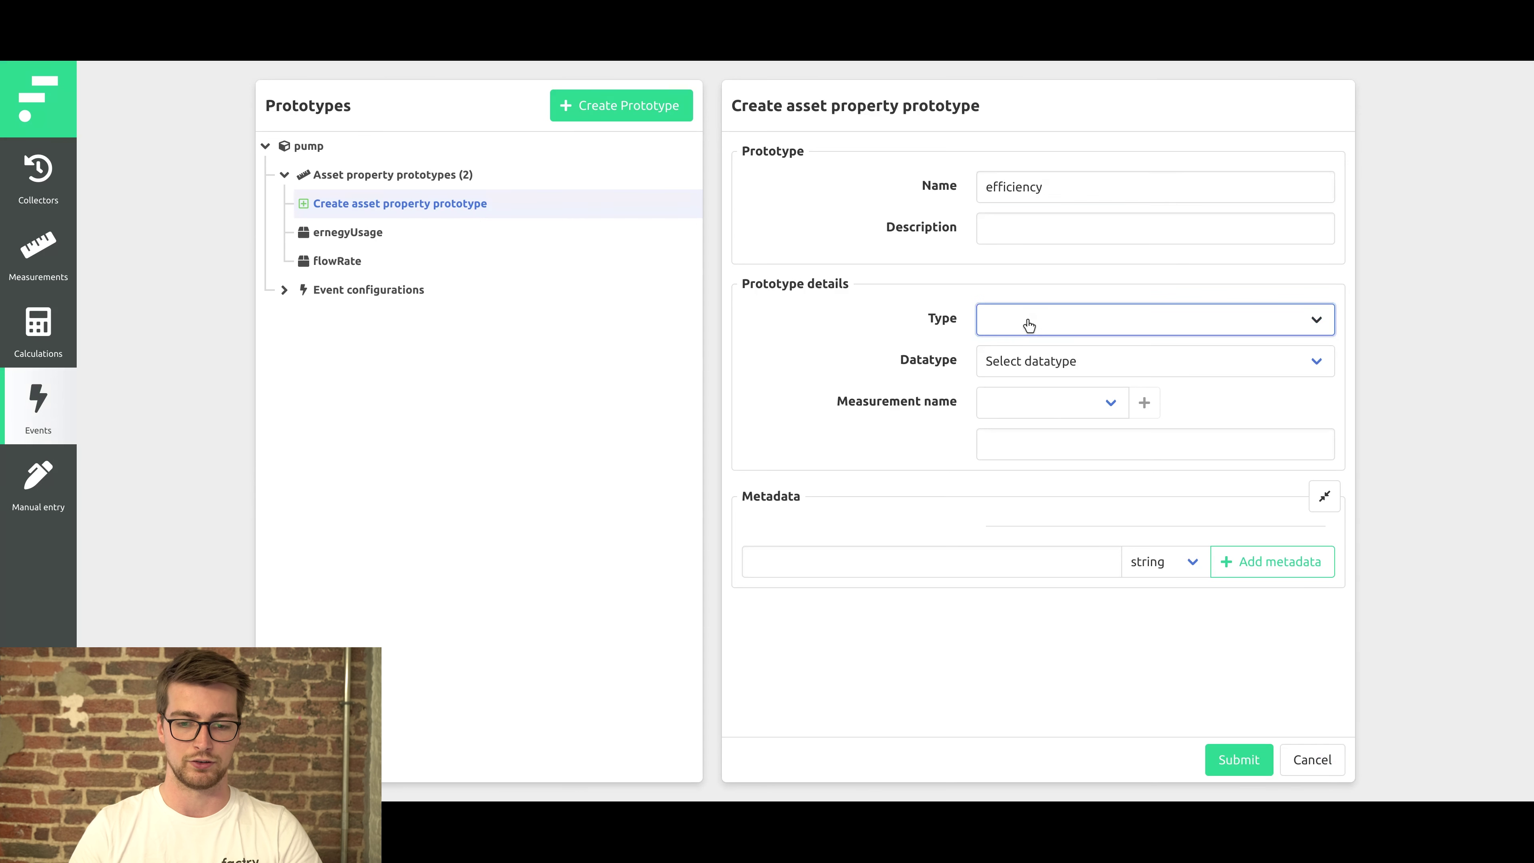
pyautogui.click(1037, 379)
pyautogui.click(1056, 368)
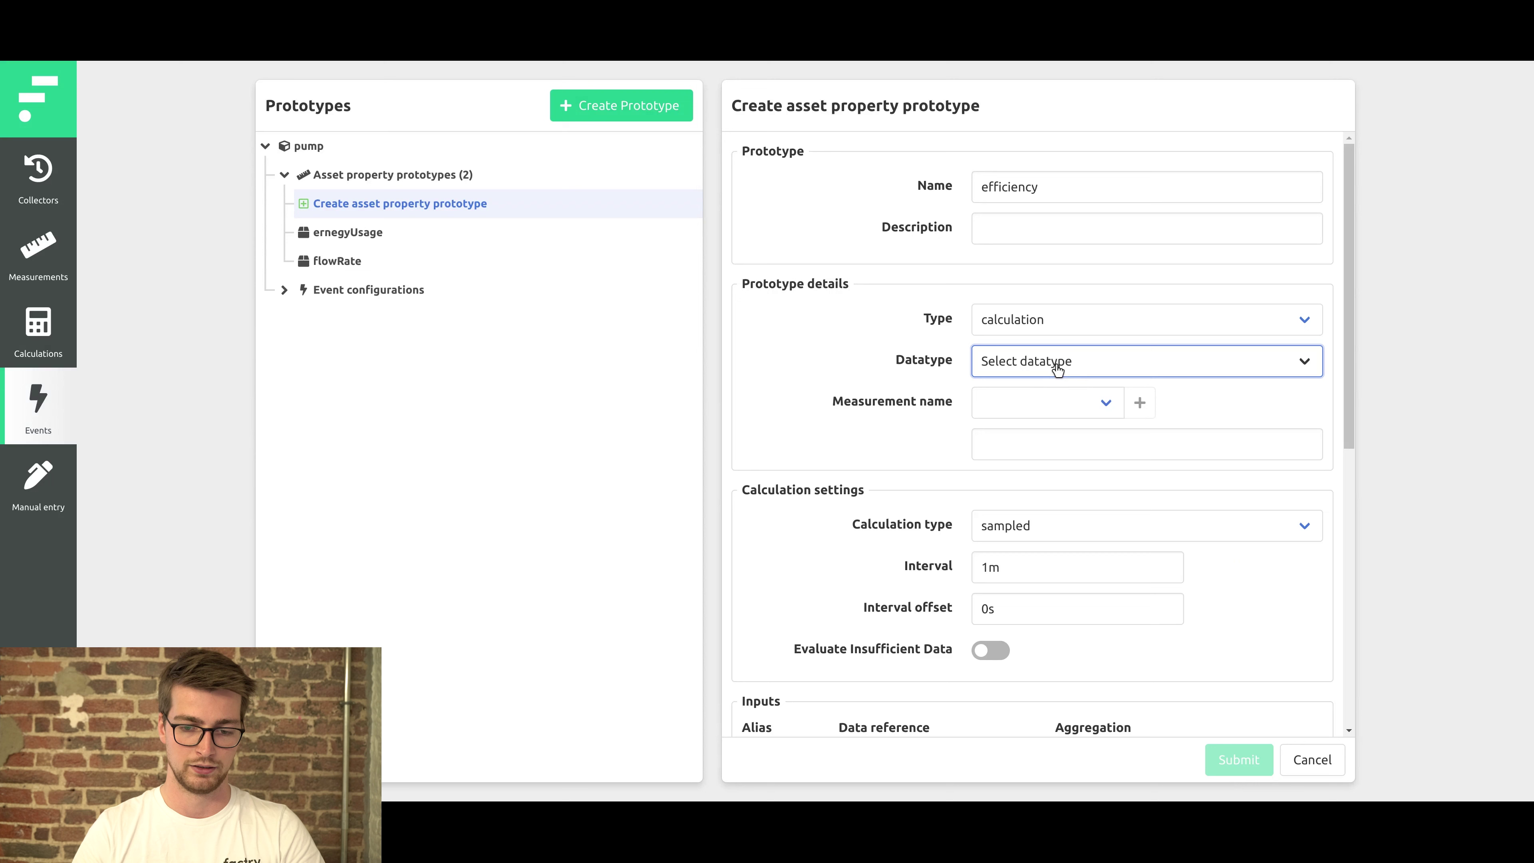
pyautogui.click(1021, 399)
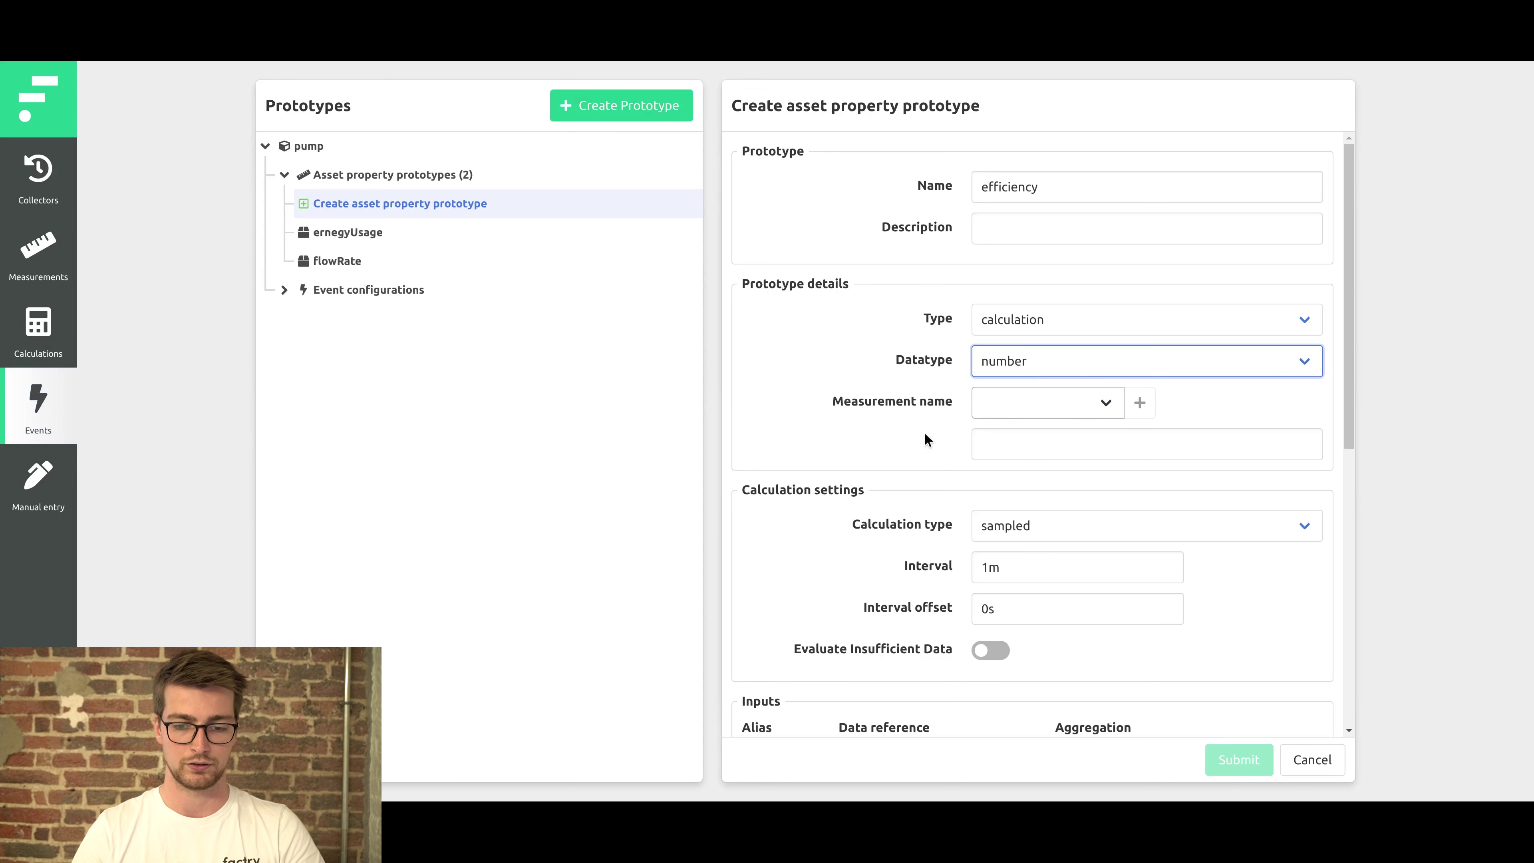
# - Set its measurement path to the templated line/pump path ending in calcEnergyUsage
pyautogui.click(1037, 439)
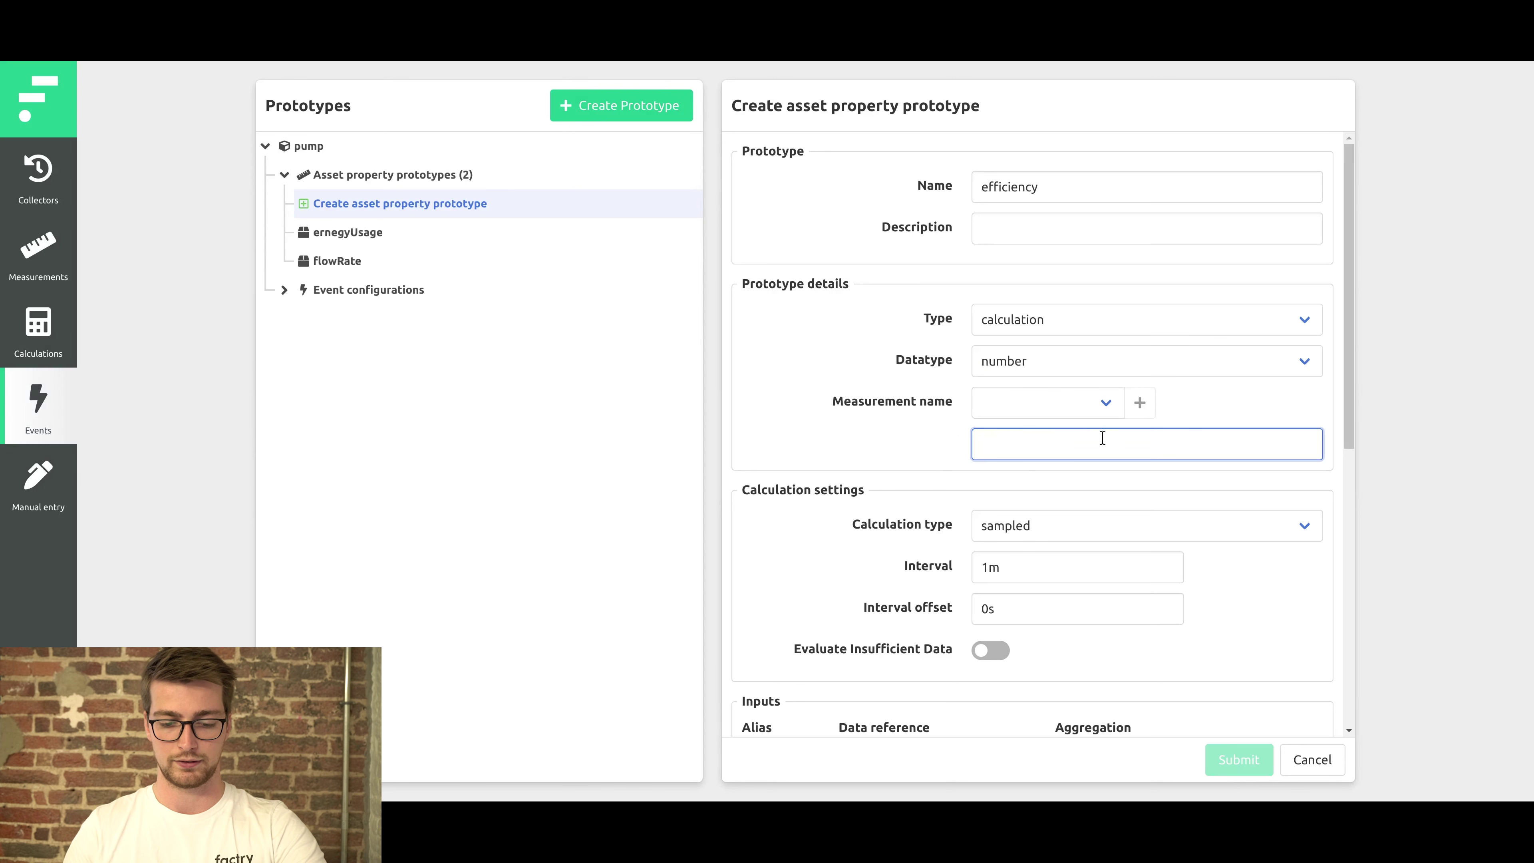
pyautogui.hotkey('ctrl', 'v')
pyautogui.write('ca')
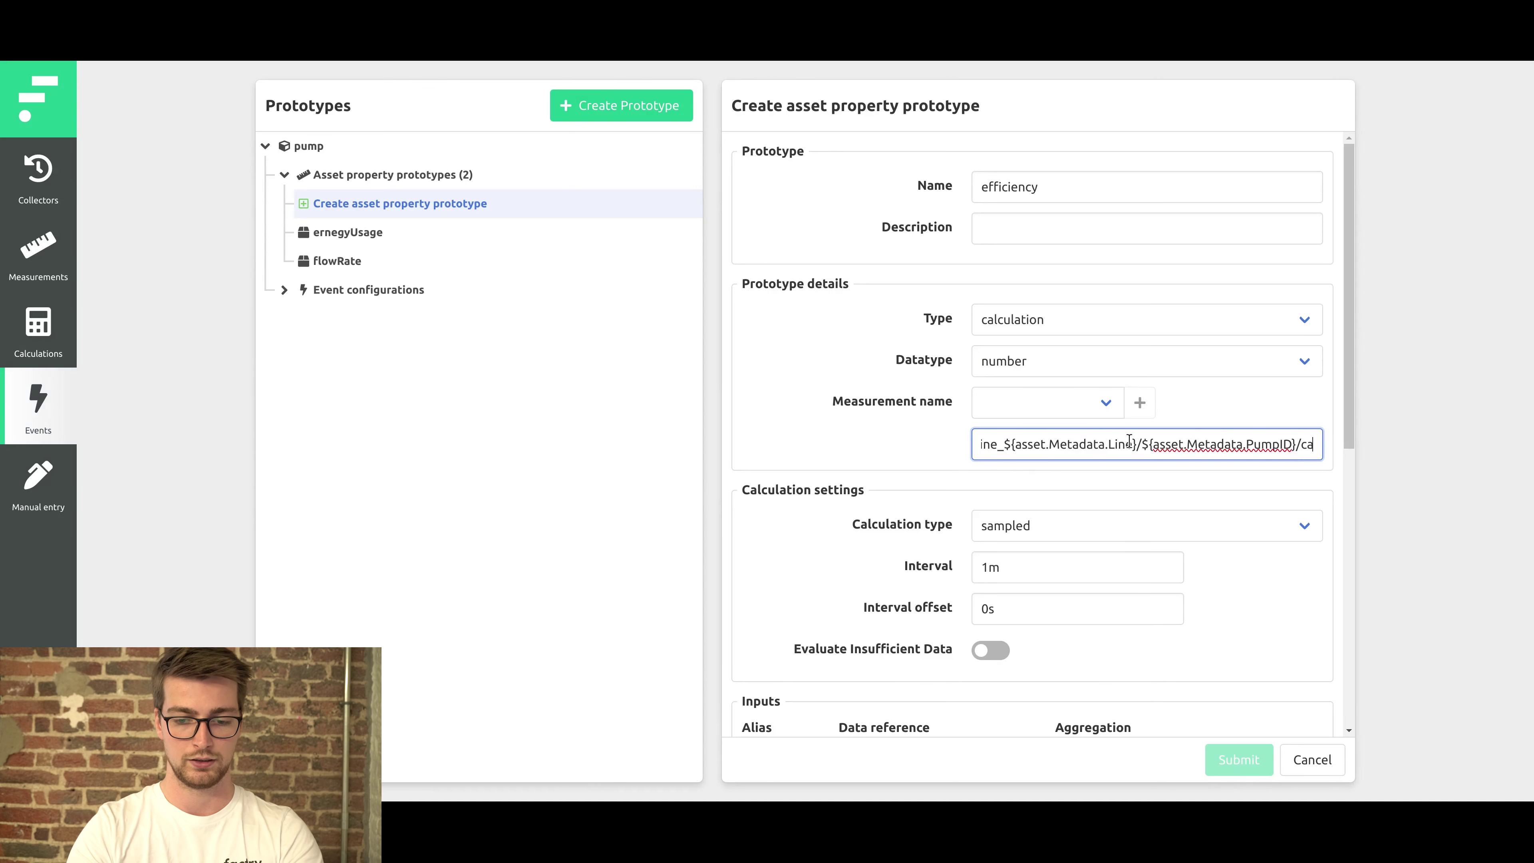
pyautogui.write('l')
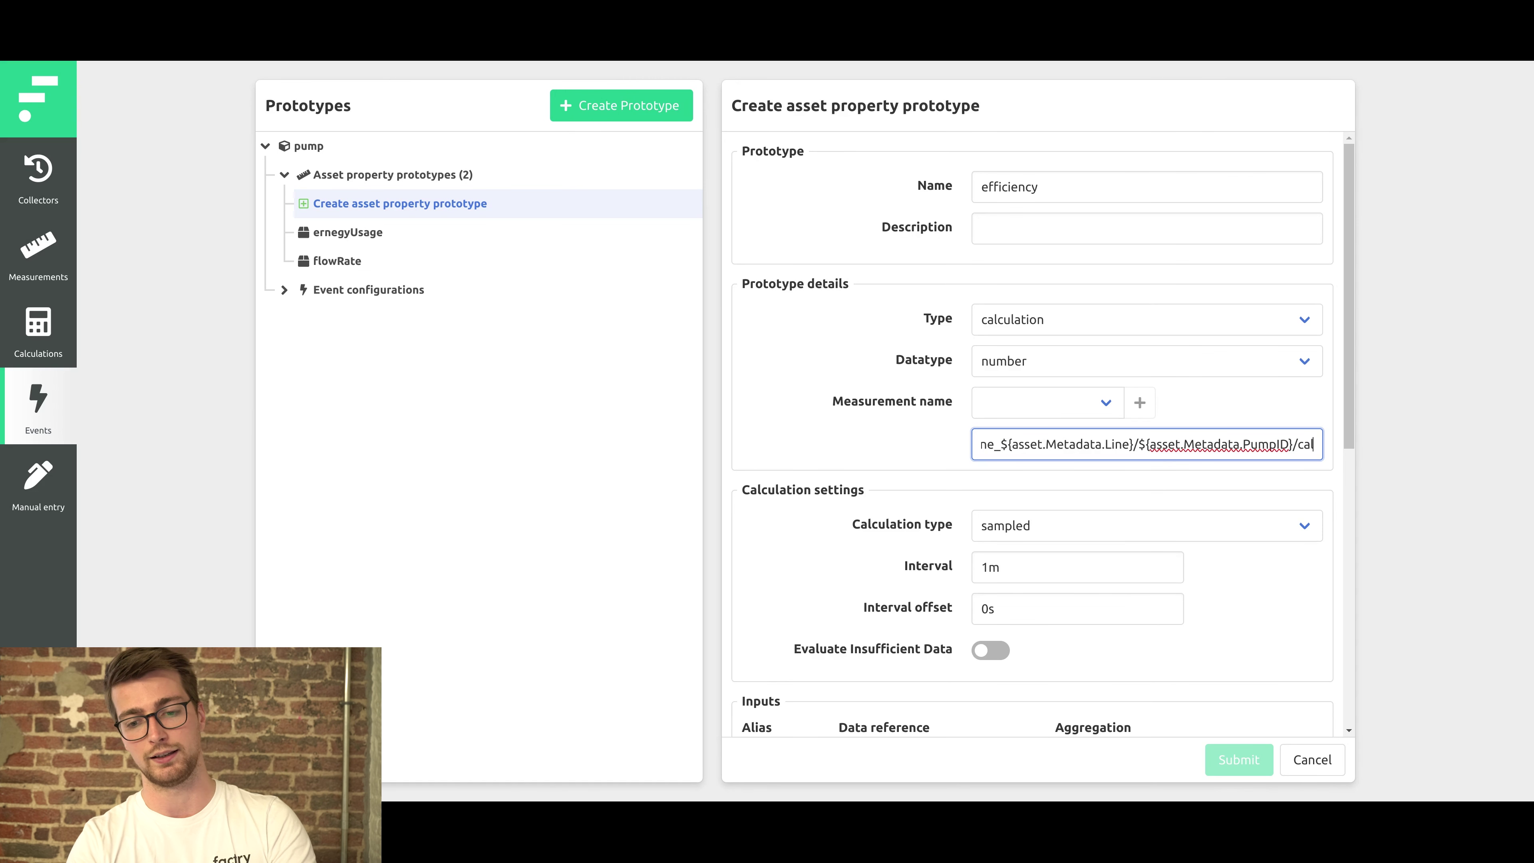
pyautogui.write('c')
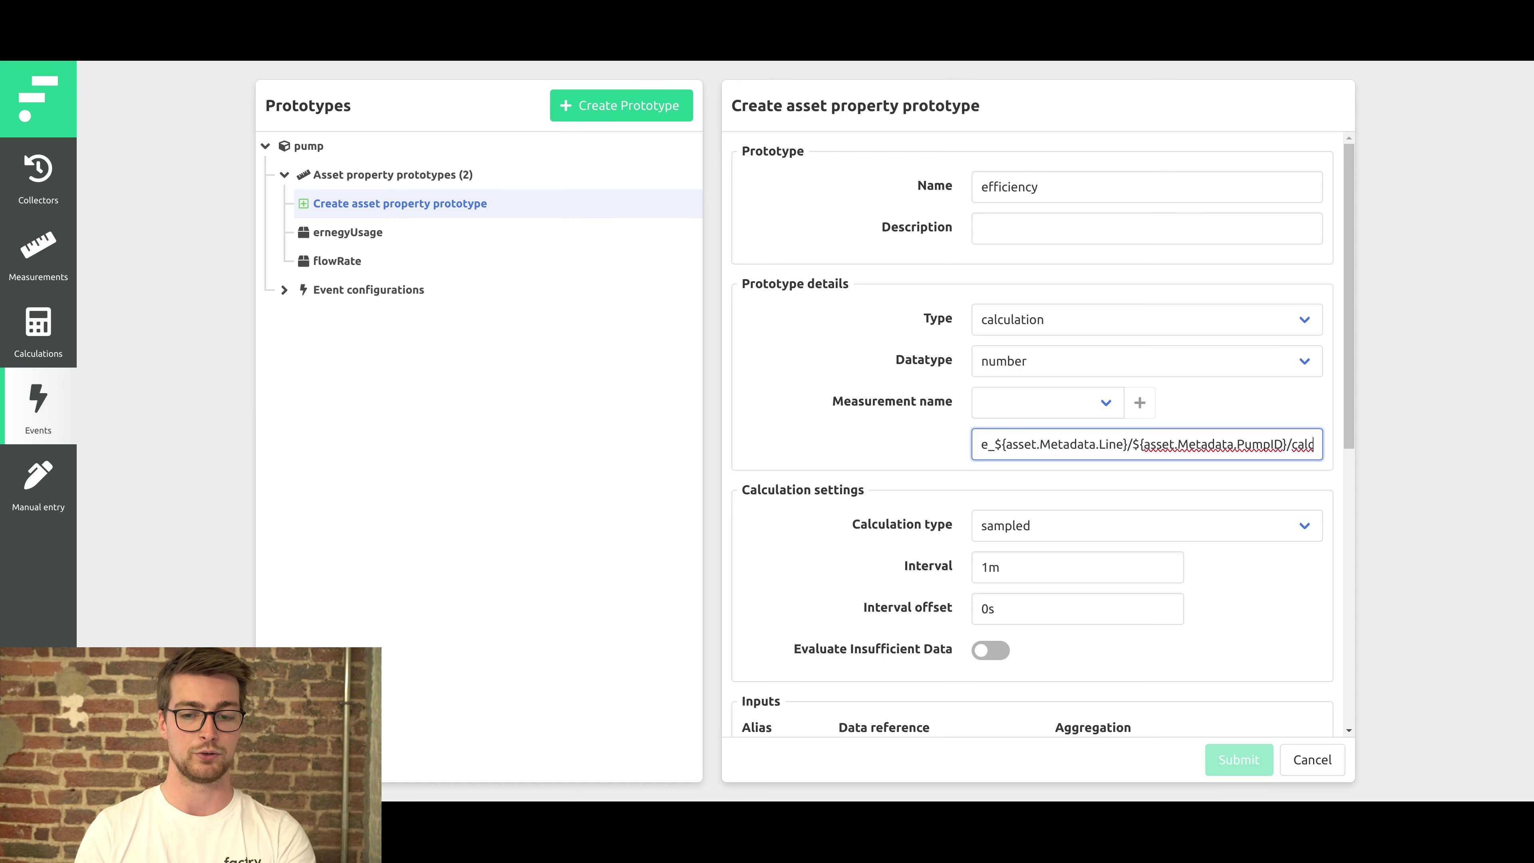
pyautogui.write('Ener')
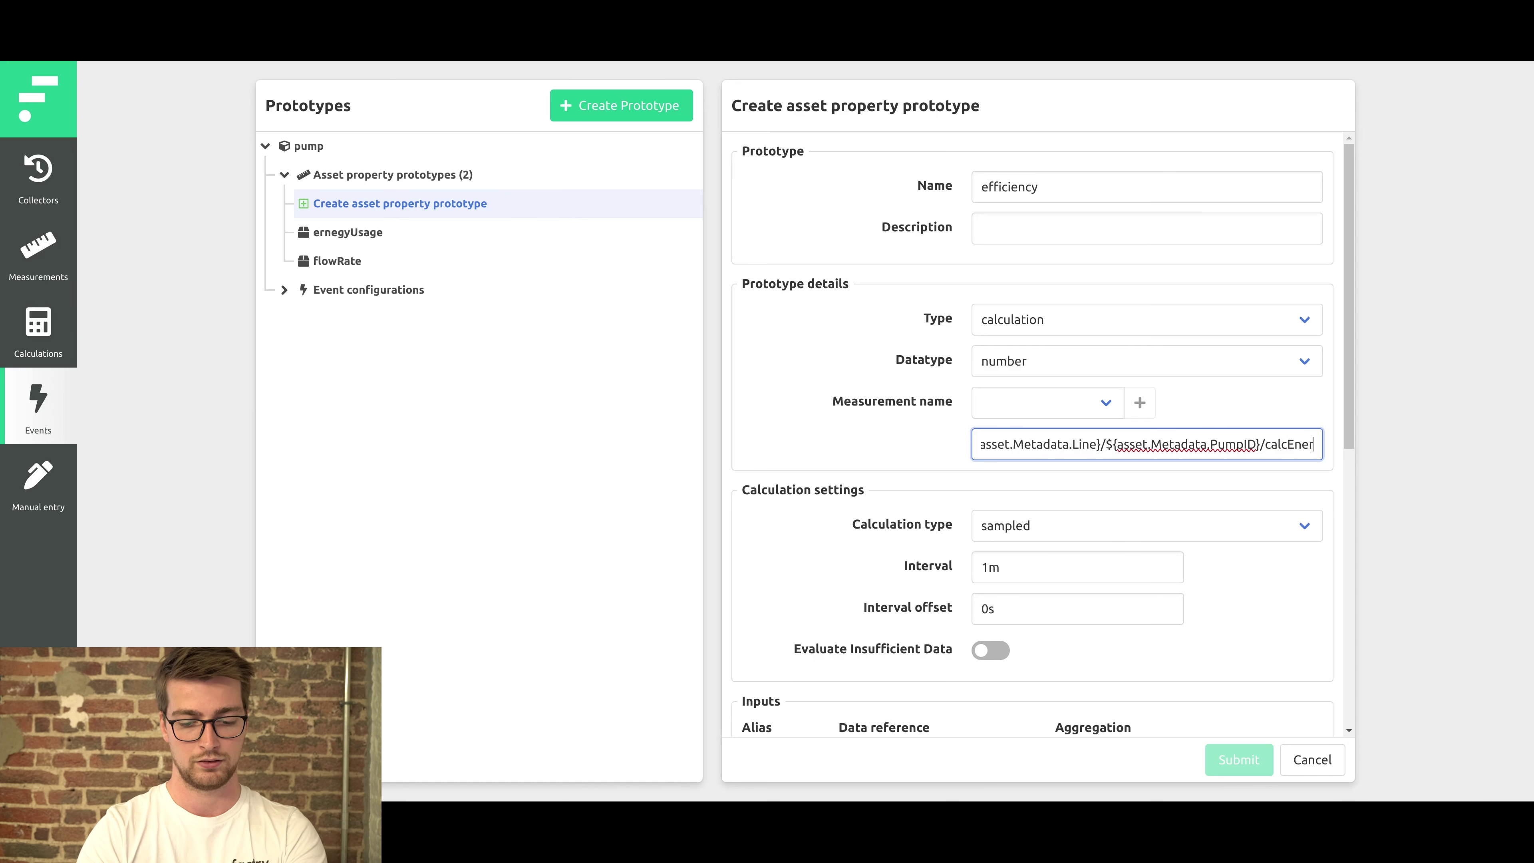
pyautogui.write('gyUsage')
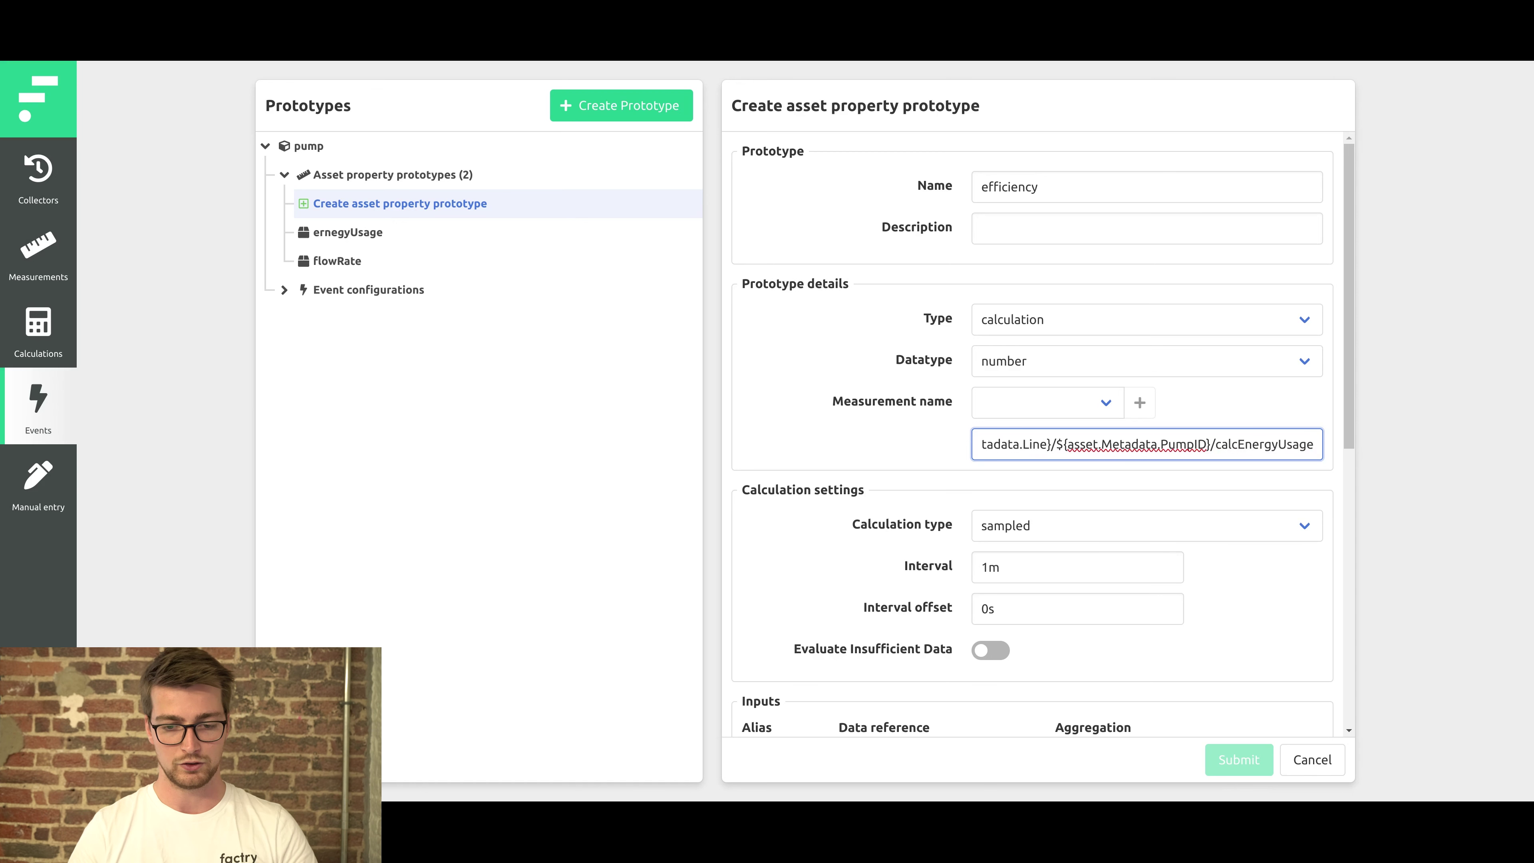
pyautogui.scroll(-2, 1238, 605)
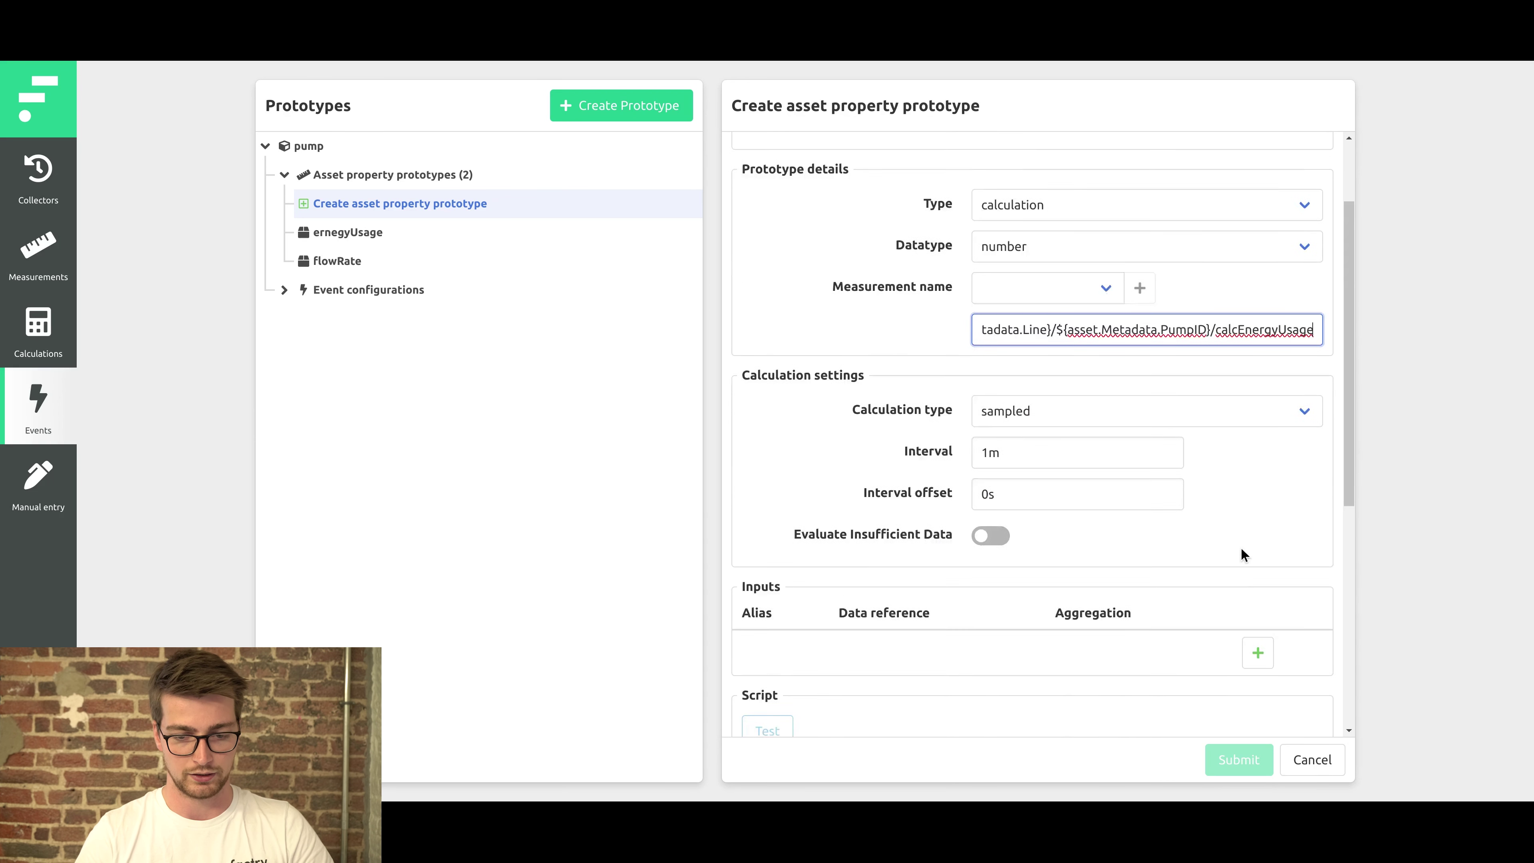
pyautogui.scroll(-3, 1240, 548)
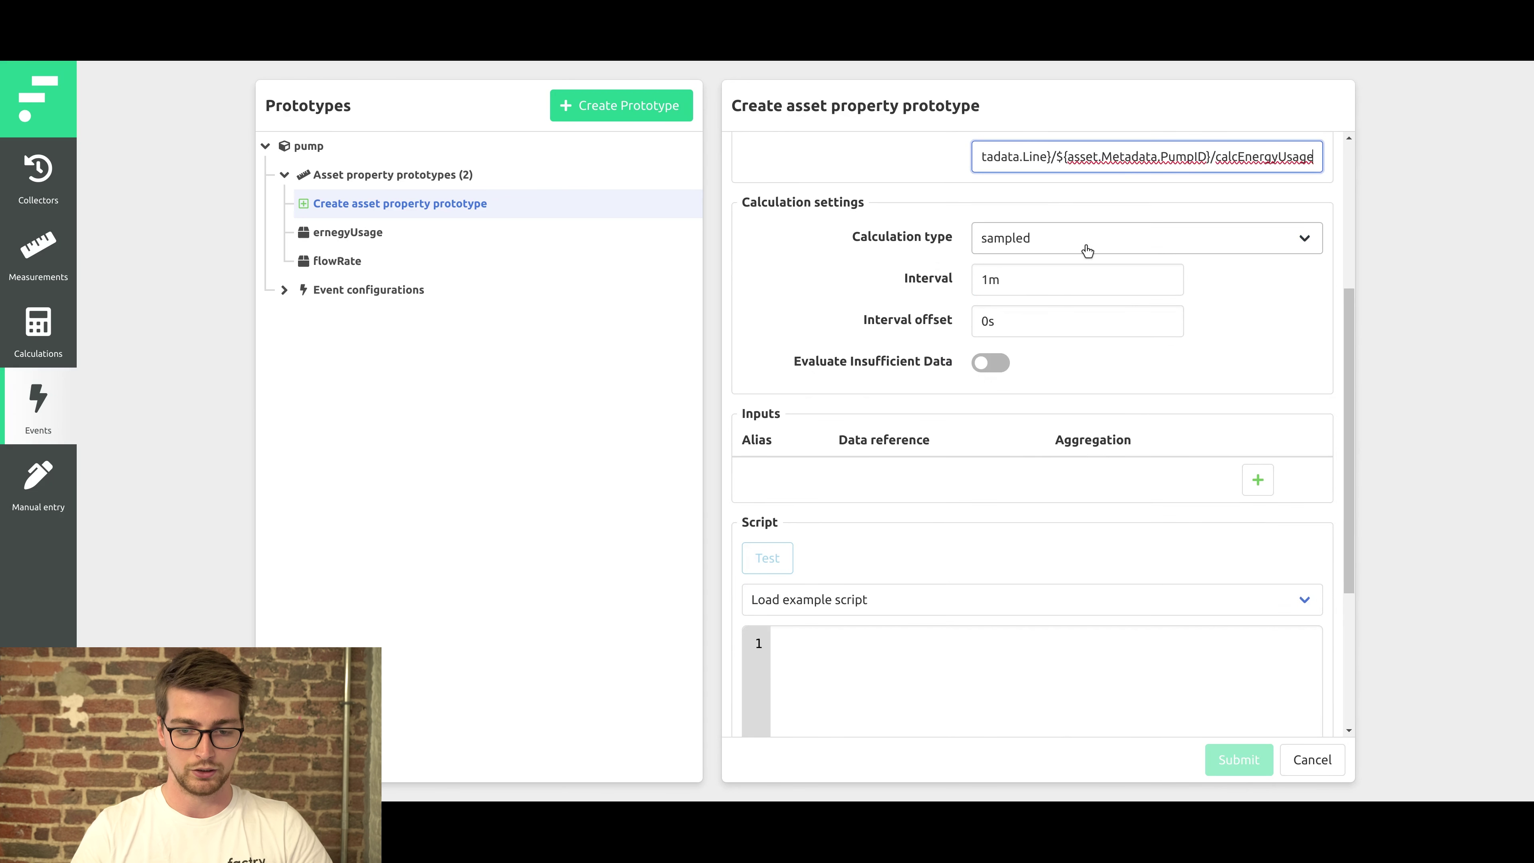
# - Add ernegyUsage as the calculation's first input _A with mean aggregation
pyautogui.click(1258, 481)
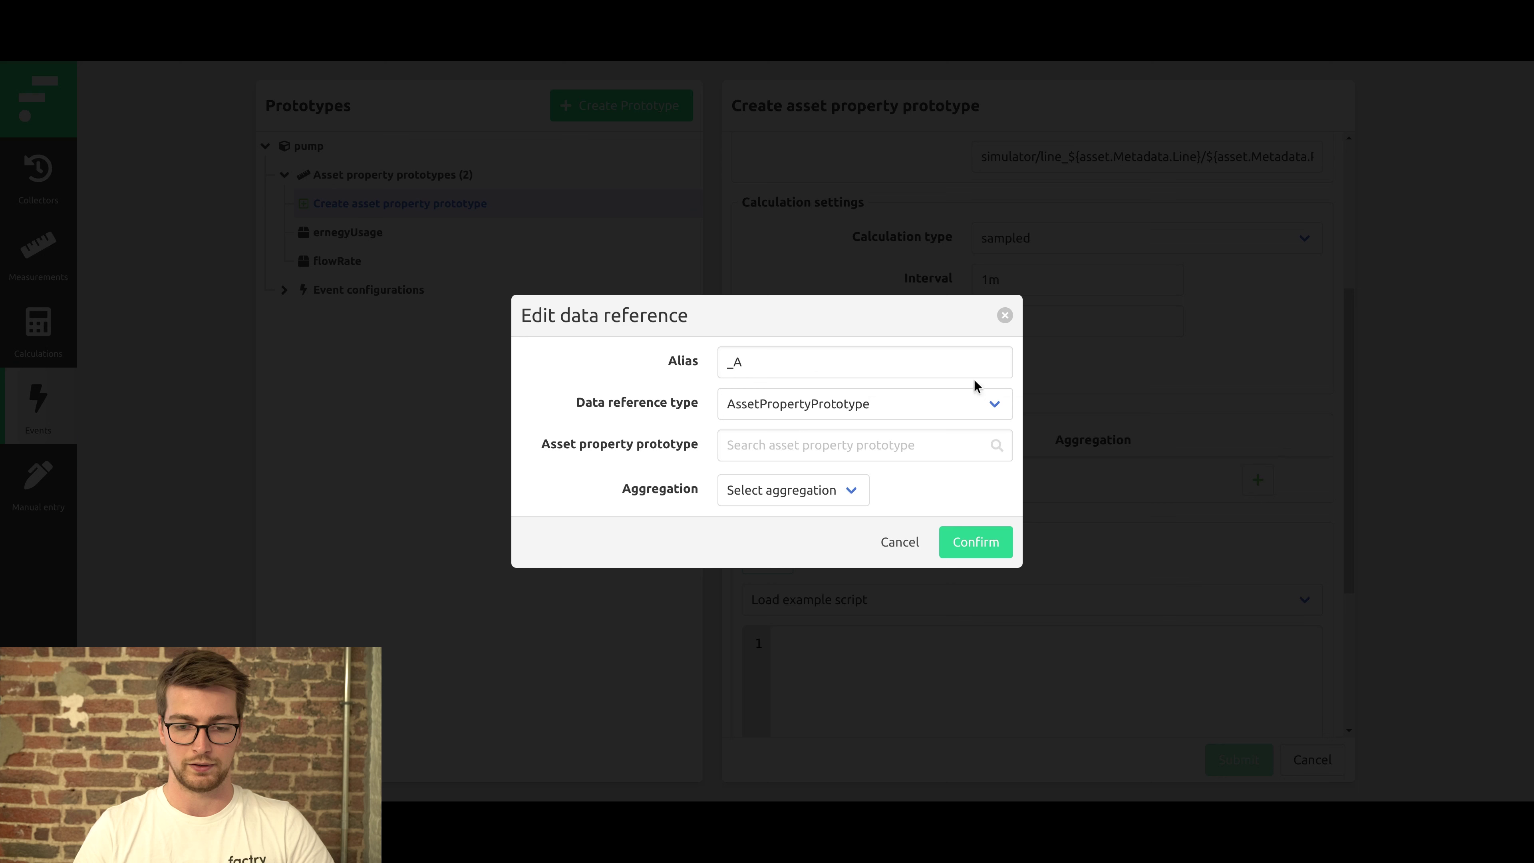
pyautogui.click(805, 449)
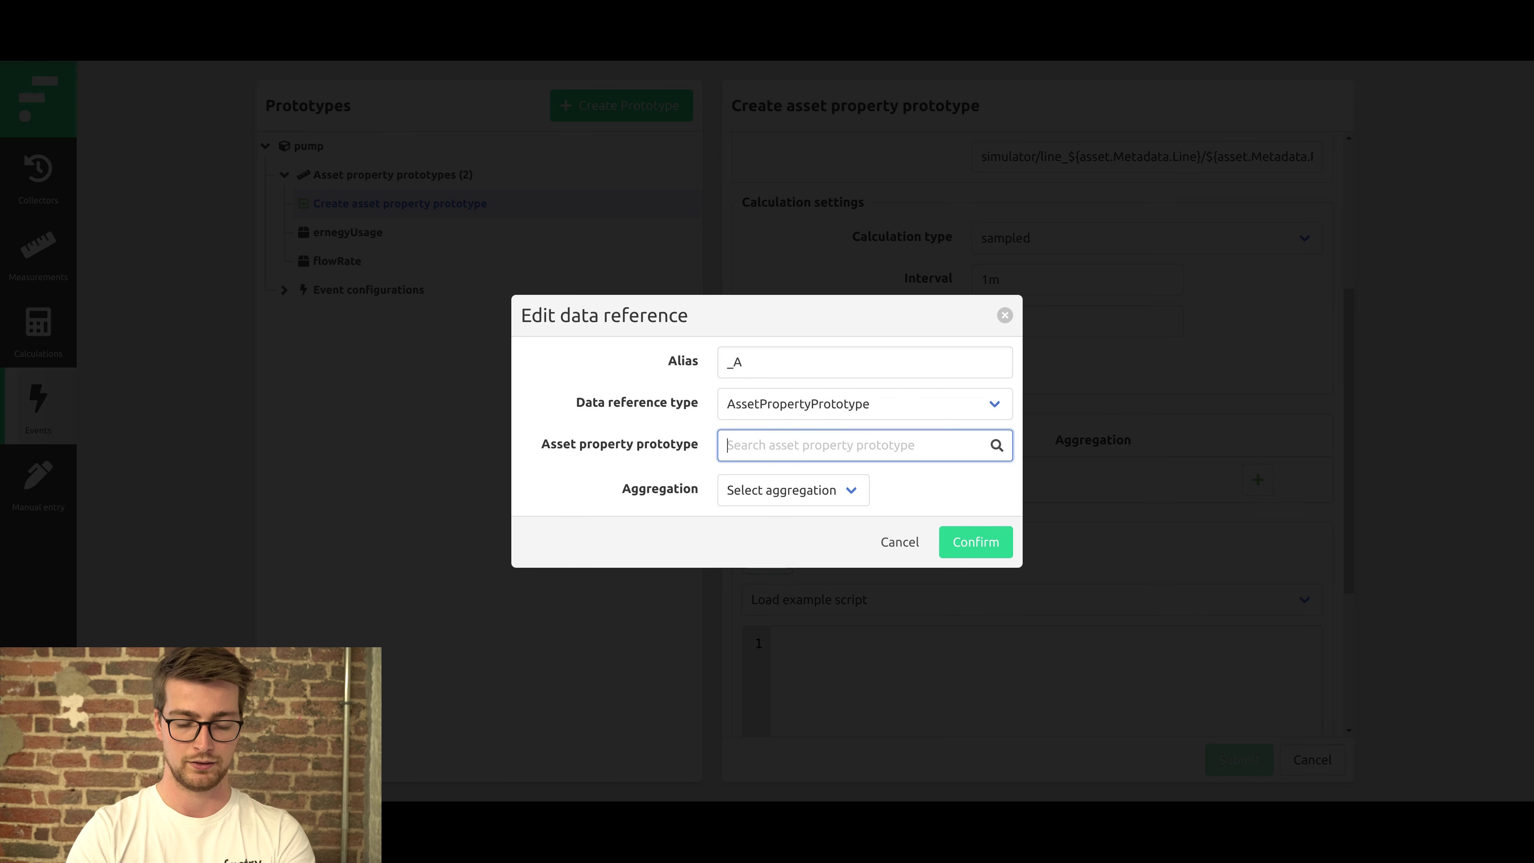
pyautogui.write('en')
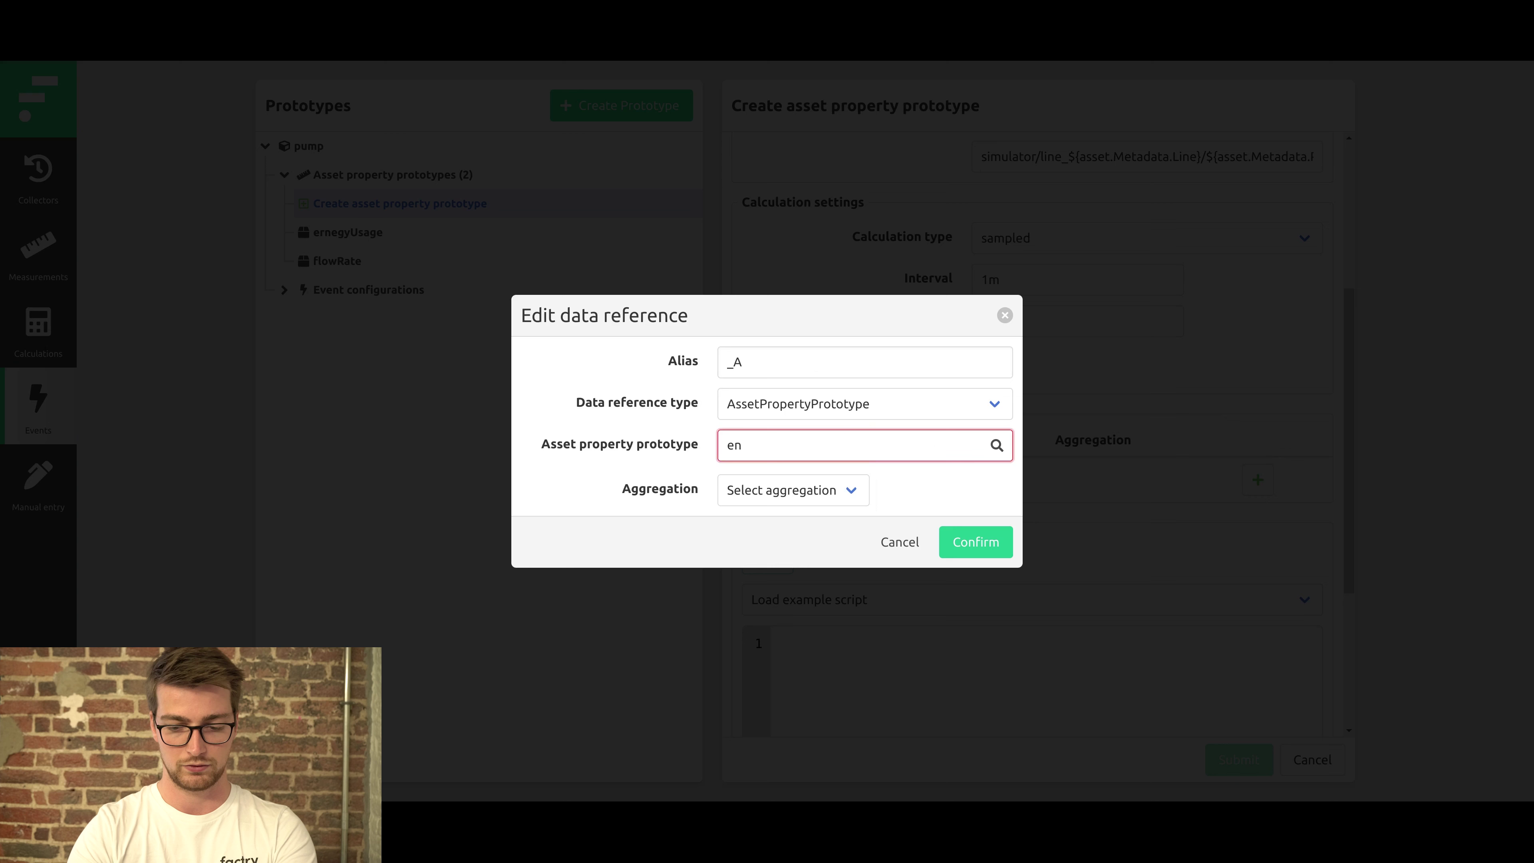
pyautogui.press('BackSpace')
pyautogui.press('BackSpace')
pyautogui.write('e')
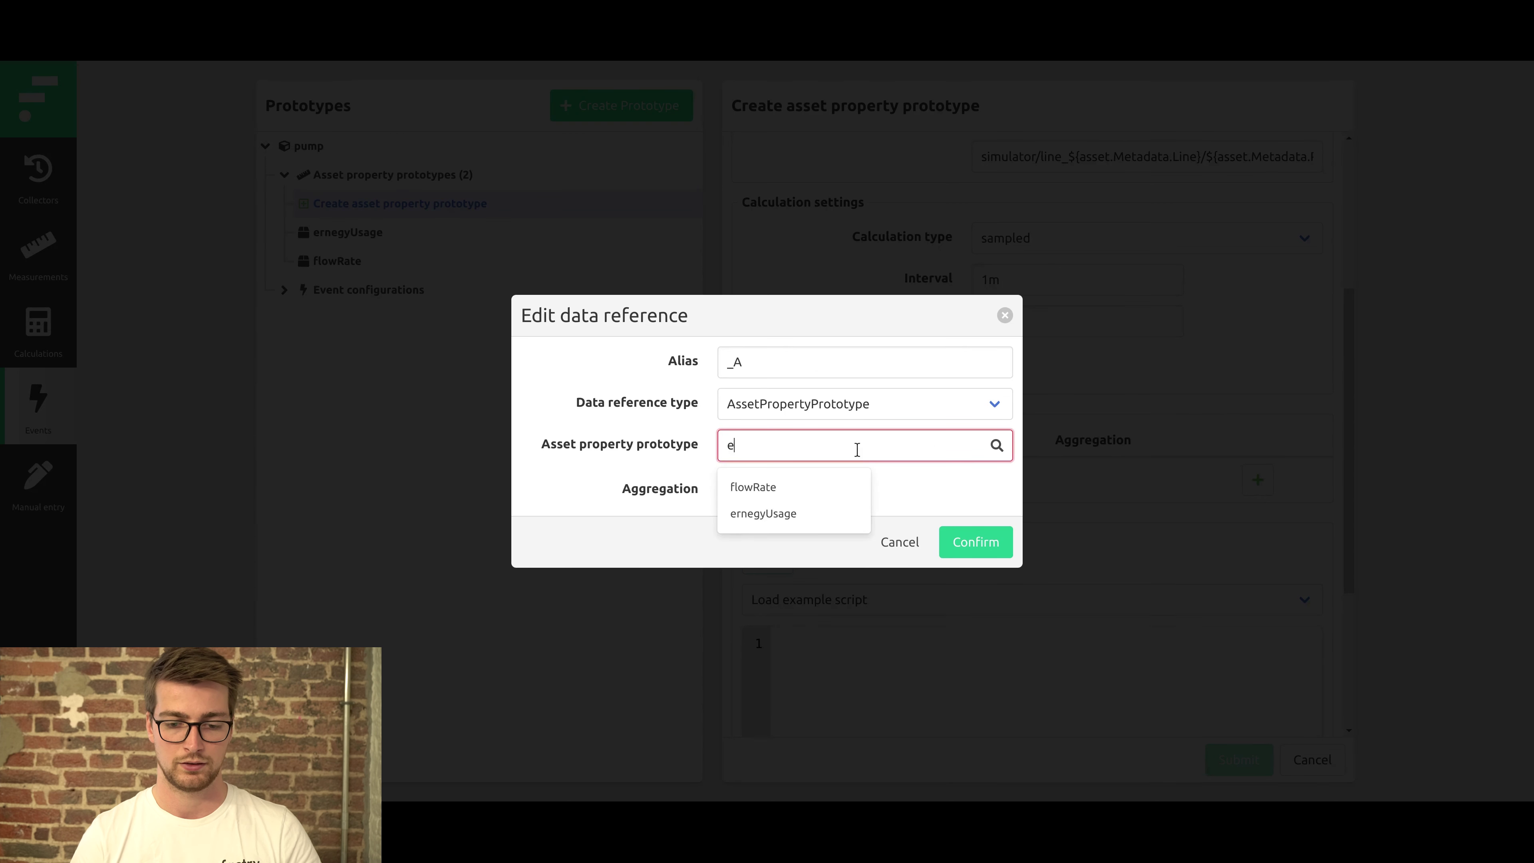
pyautogui.click(727, 518)
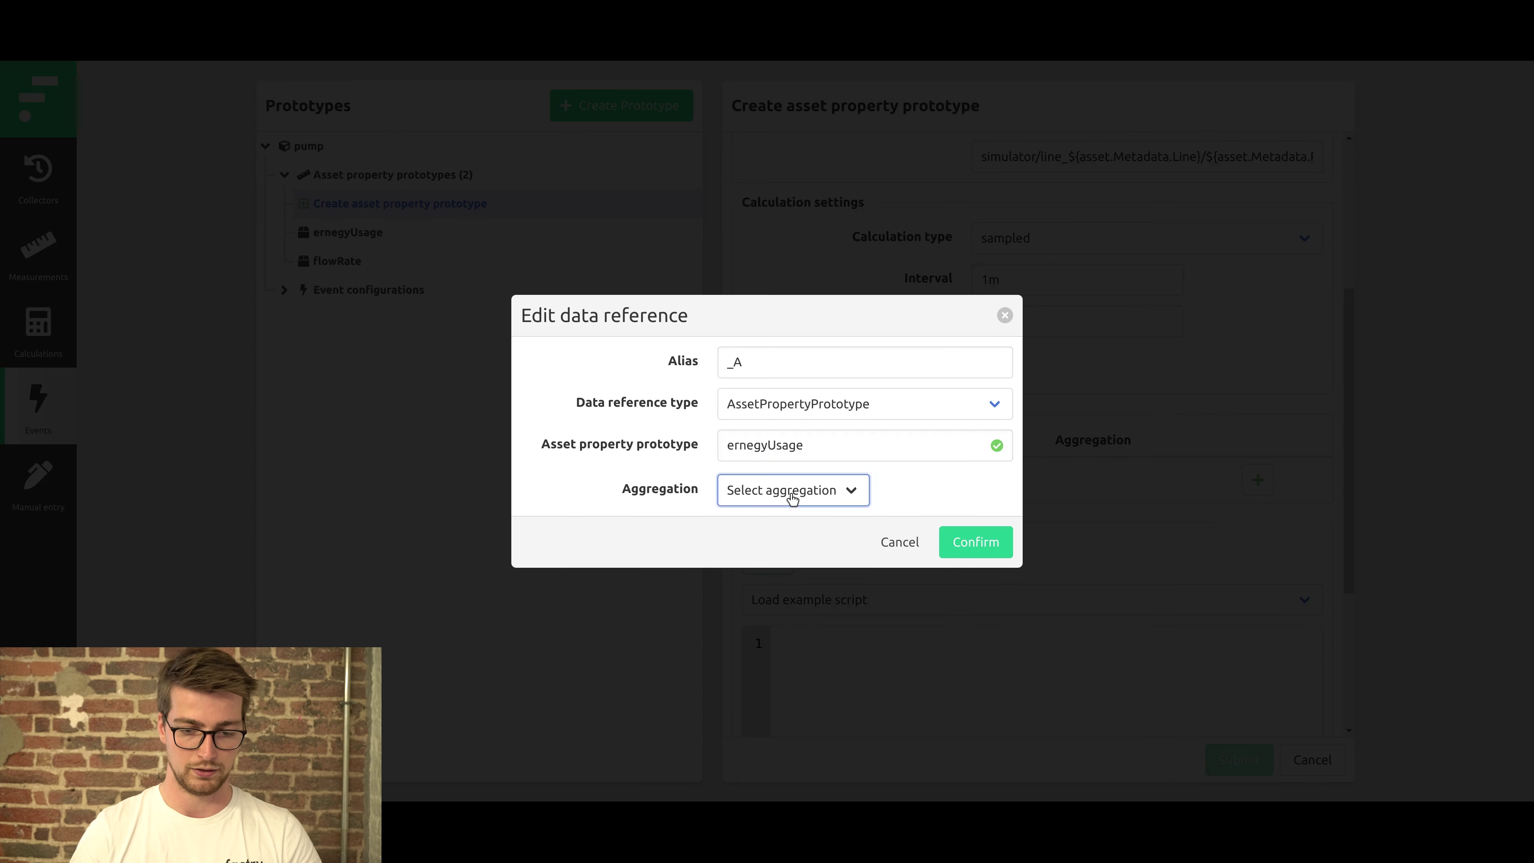
pyautogui.click(774, 559)
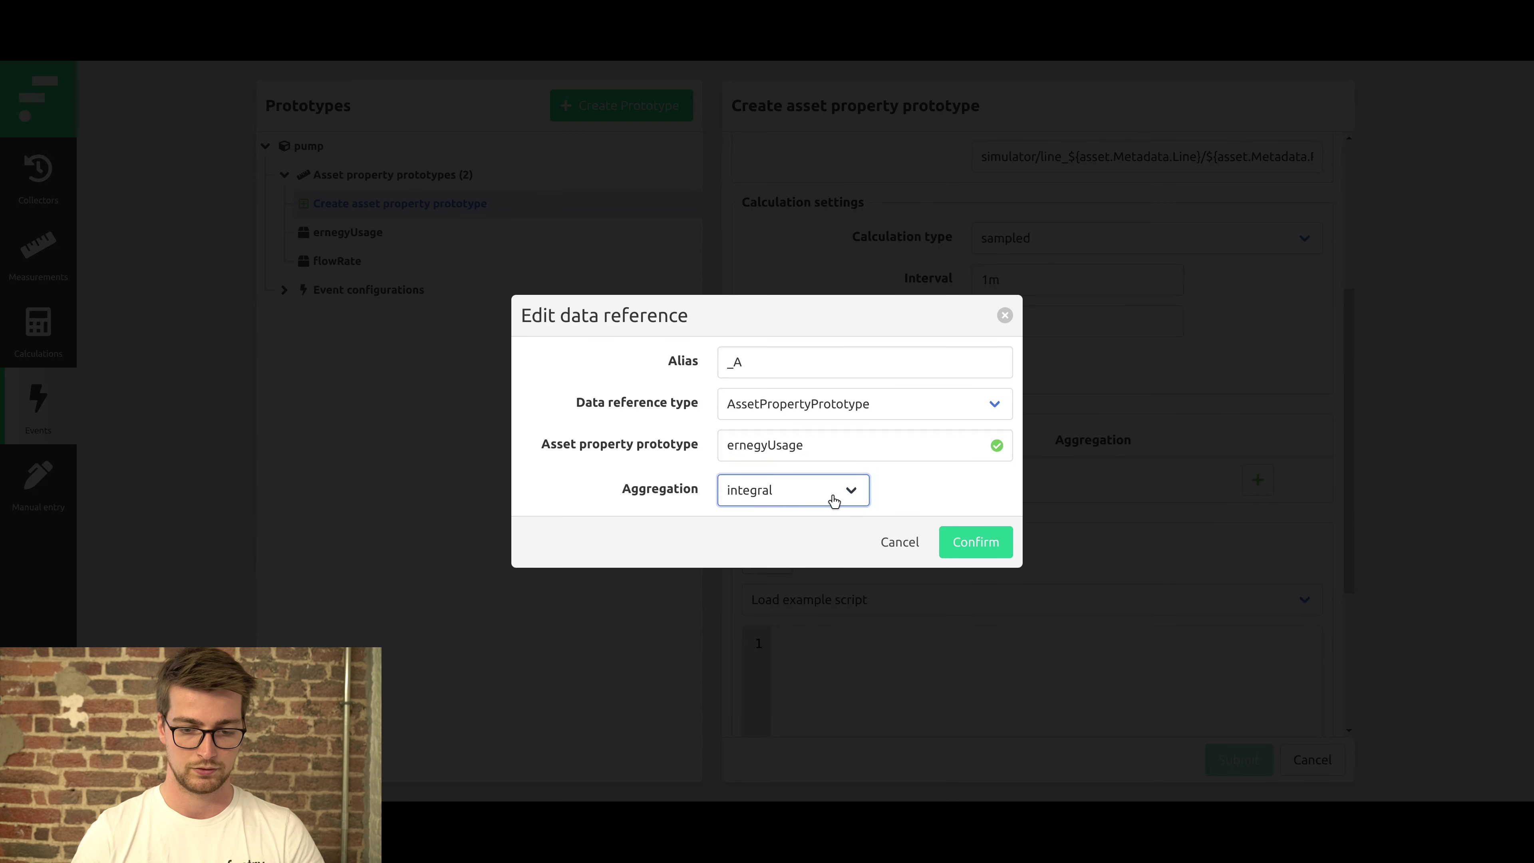
pyautogui.click(976, 541)
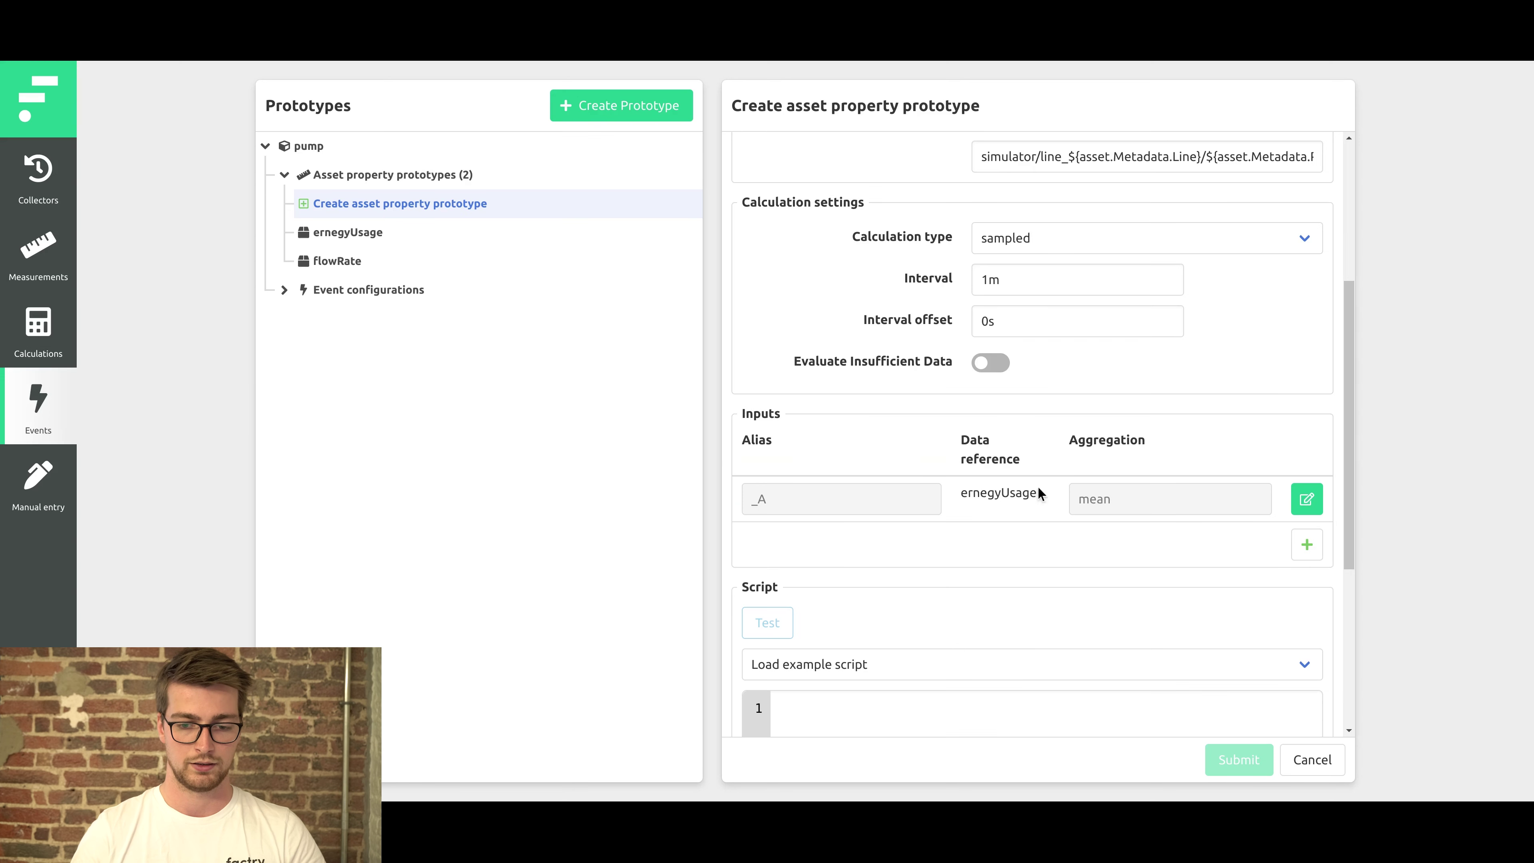
# - Add flowRate as the second input _B, aggregated by mean
pyautogui.click(1305, 545)
pyautogui.click(792, 439)
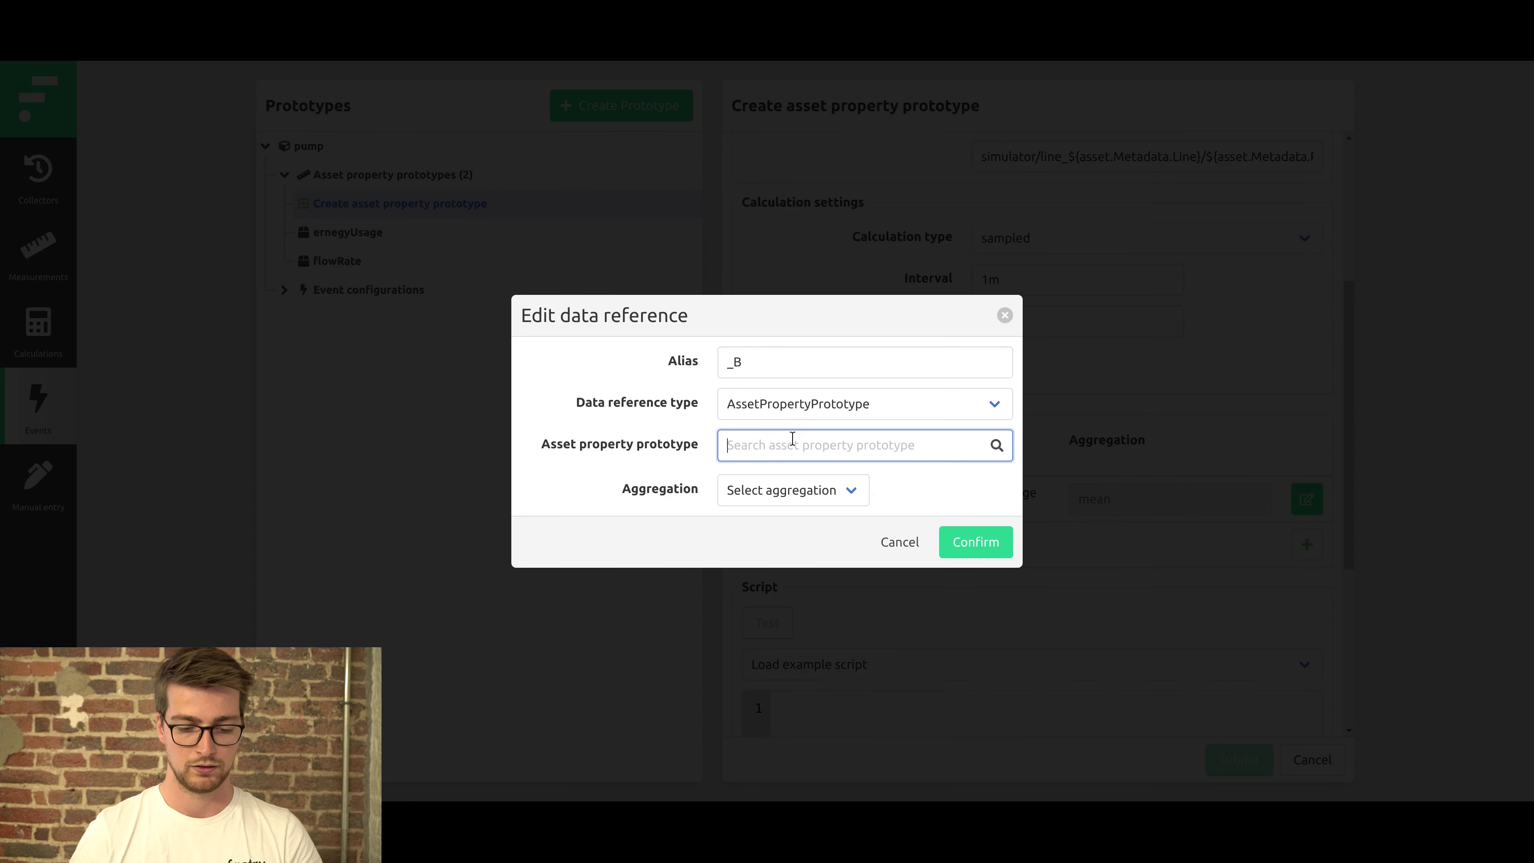
pyautogui.write('flow')
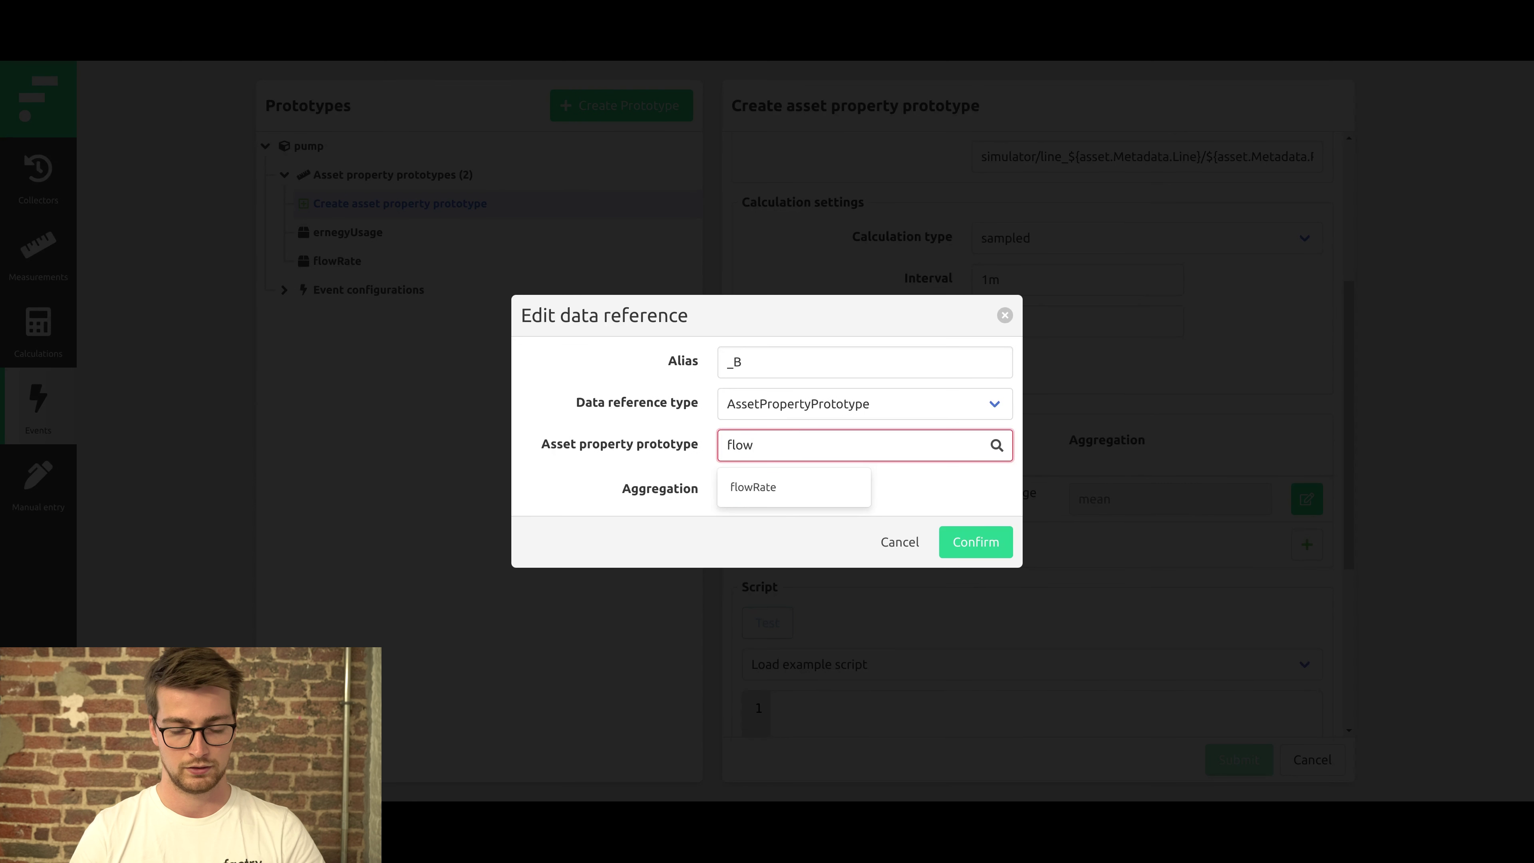
pyautogui.click(783, 493)
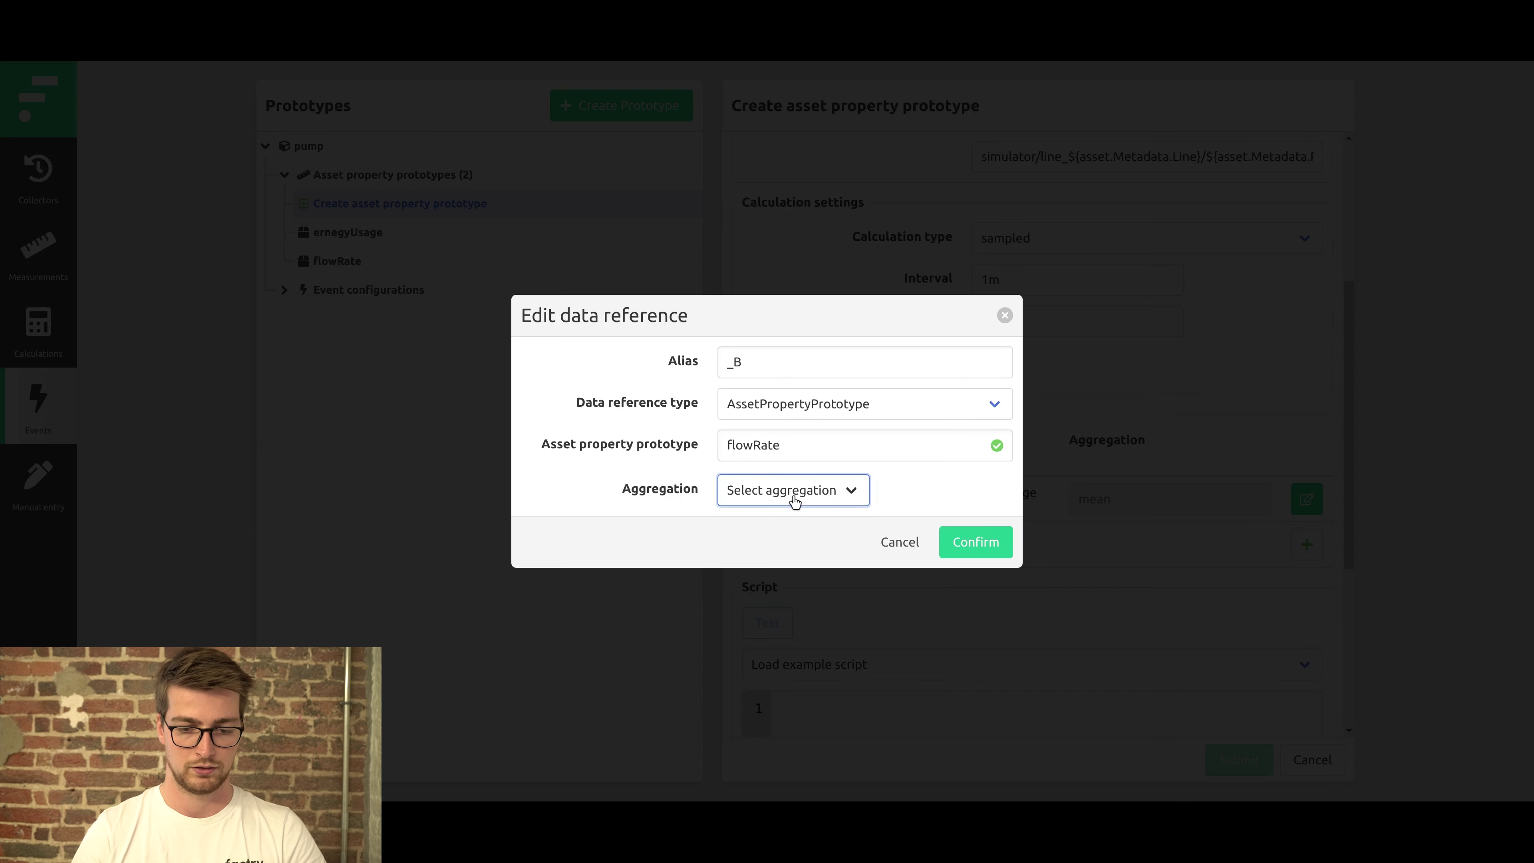
pyautogui.click(794, 501)
pyautogui.click(784, 519)
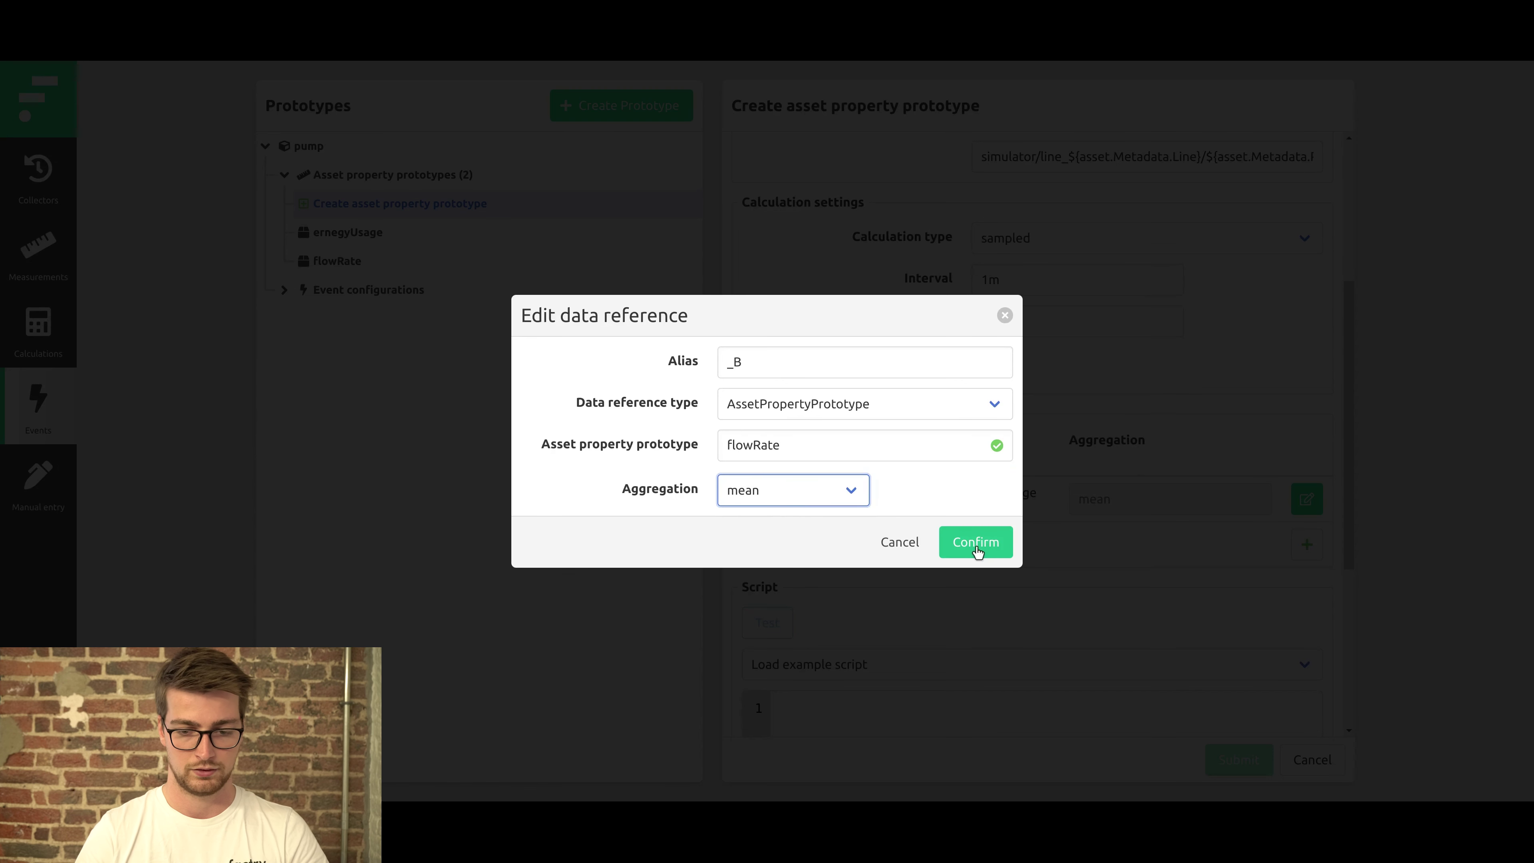
pyautogui.click(977, 543)
pyautogui.scroll(-5, 821, 484)
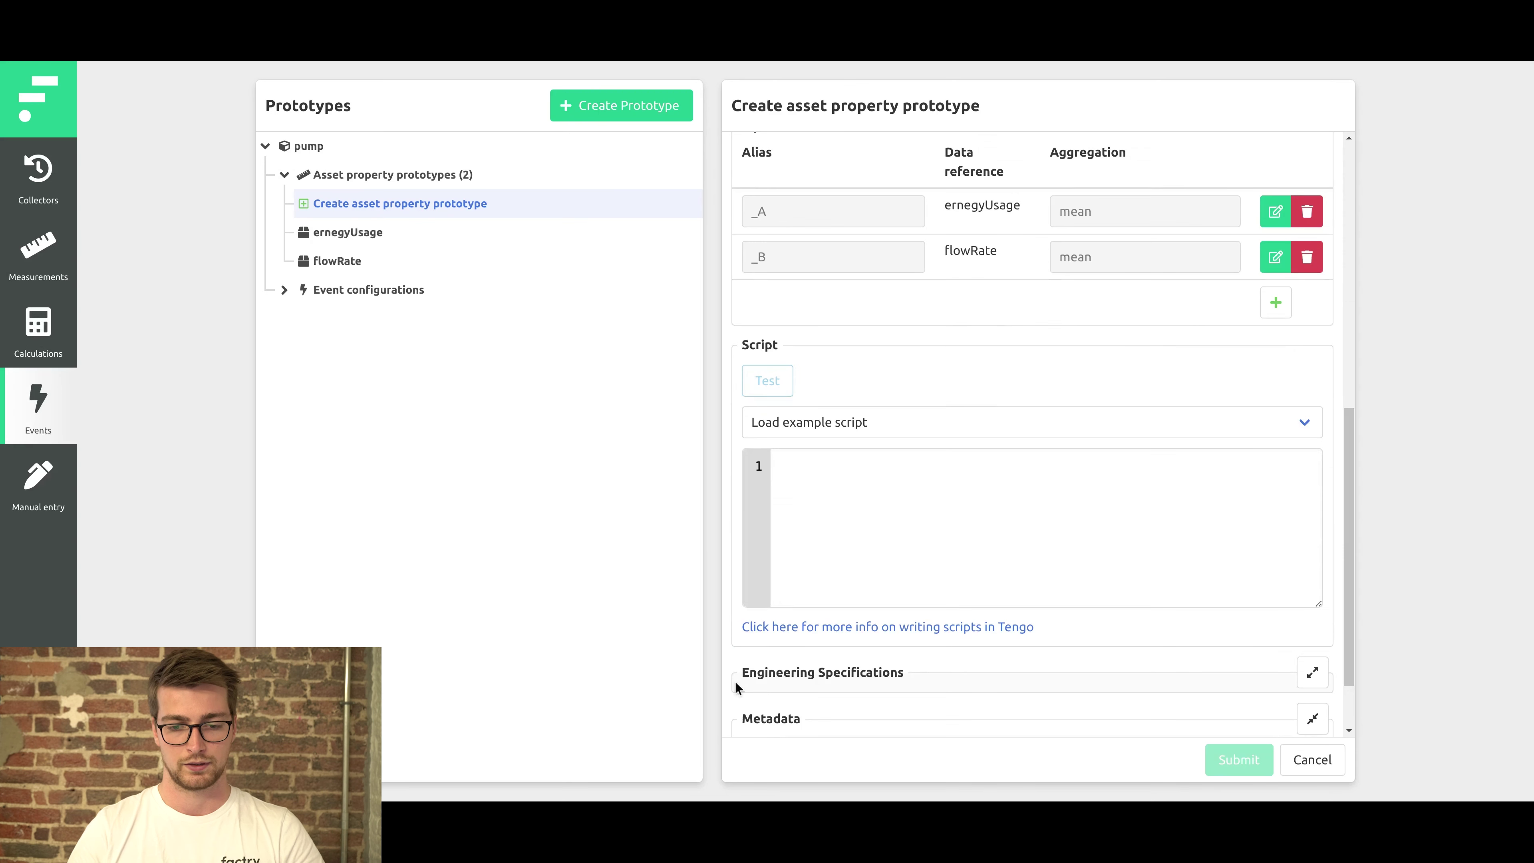
# - Enter the script 'return _A.Value / _B.Value' and save the efficiency prototype
pyautogui.click(1040, 495)
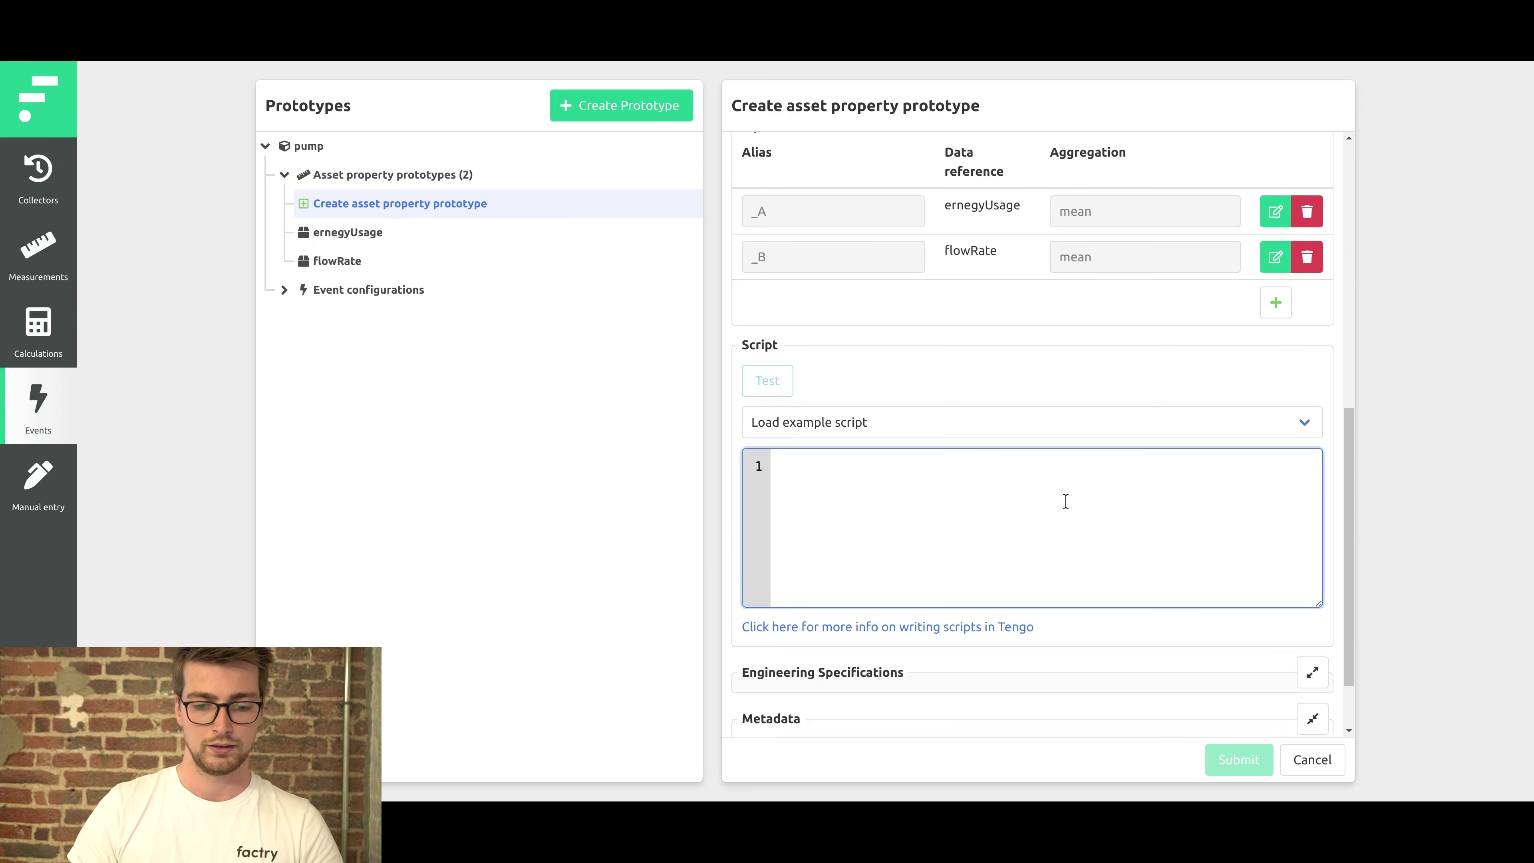
pyautogui.write('retu')
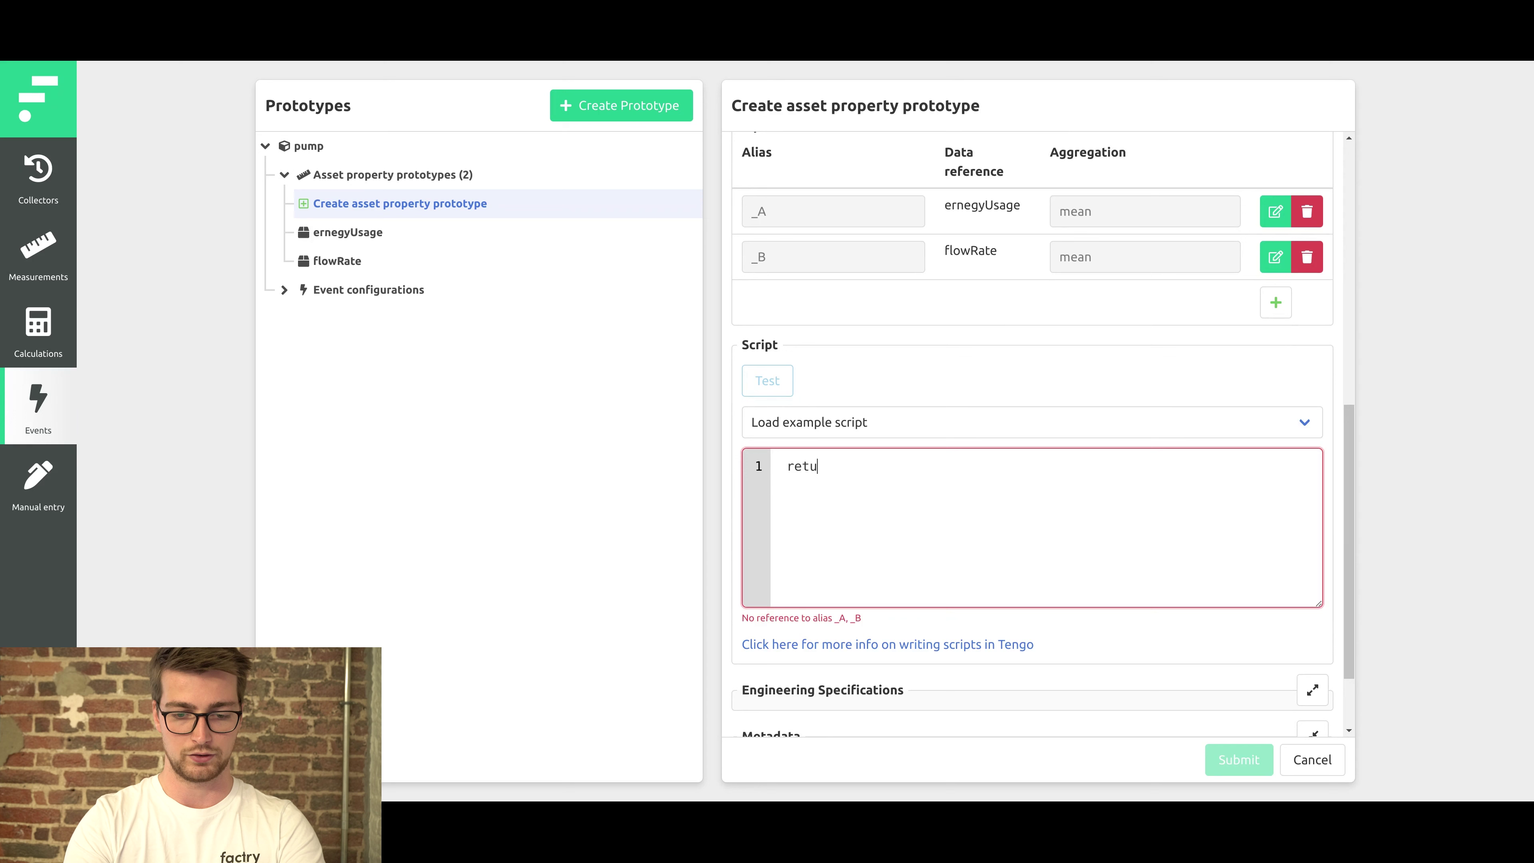
pyautogui.write('rn _')
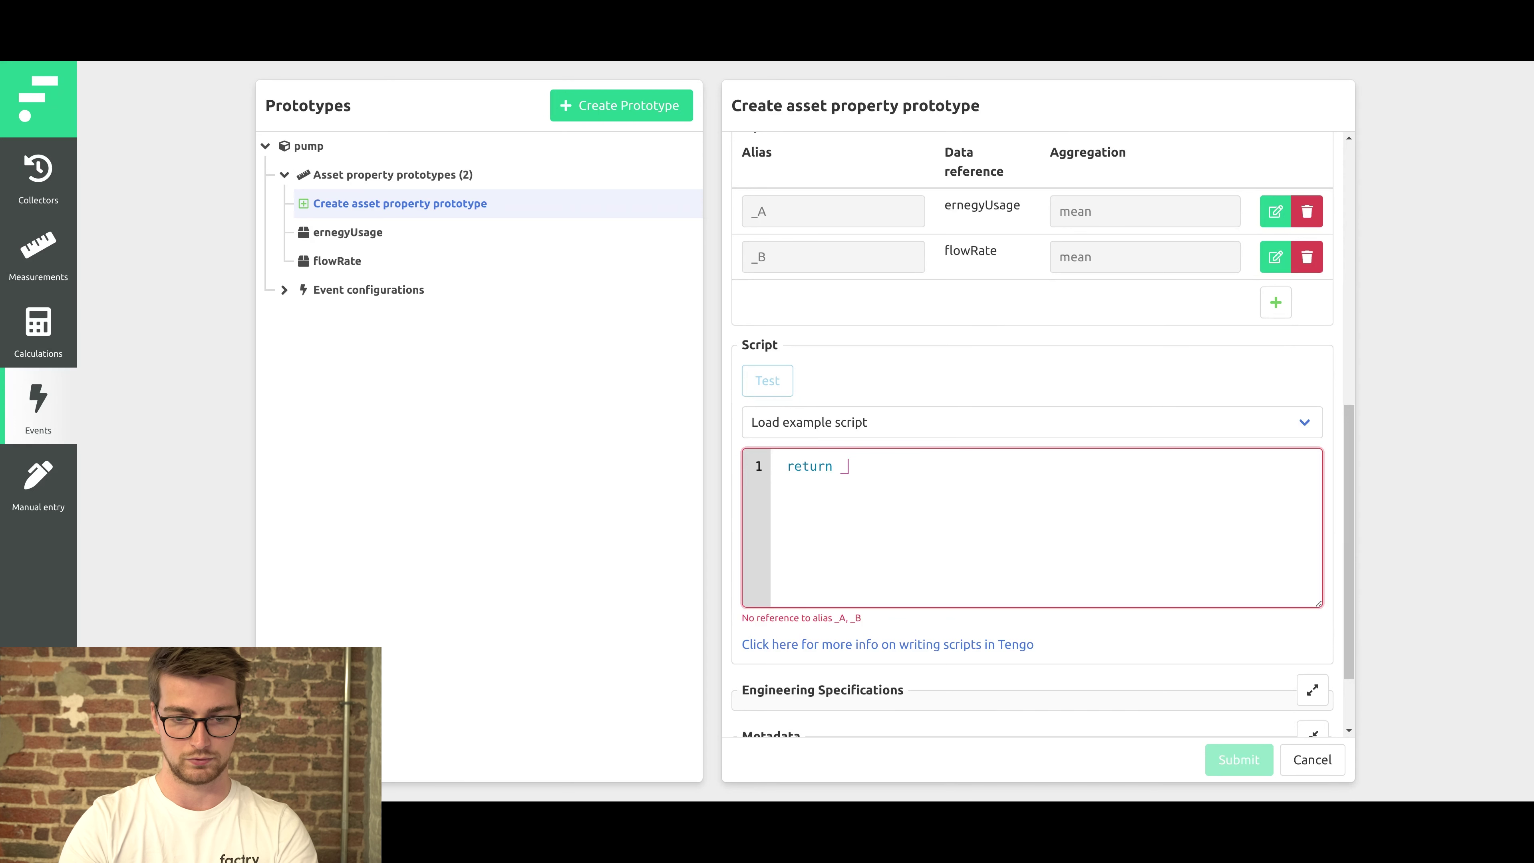
pyautogui.write('A.Value')
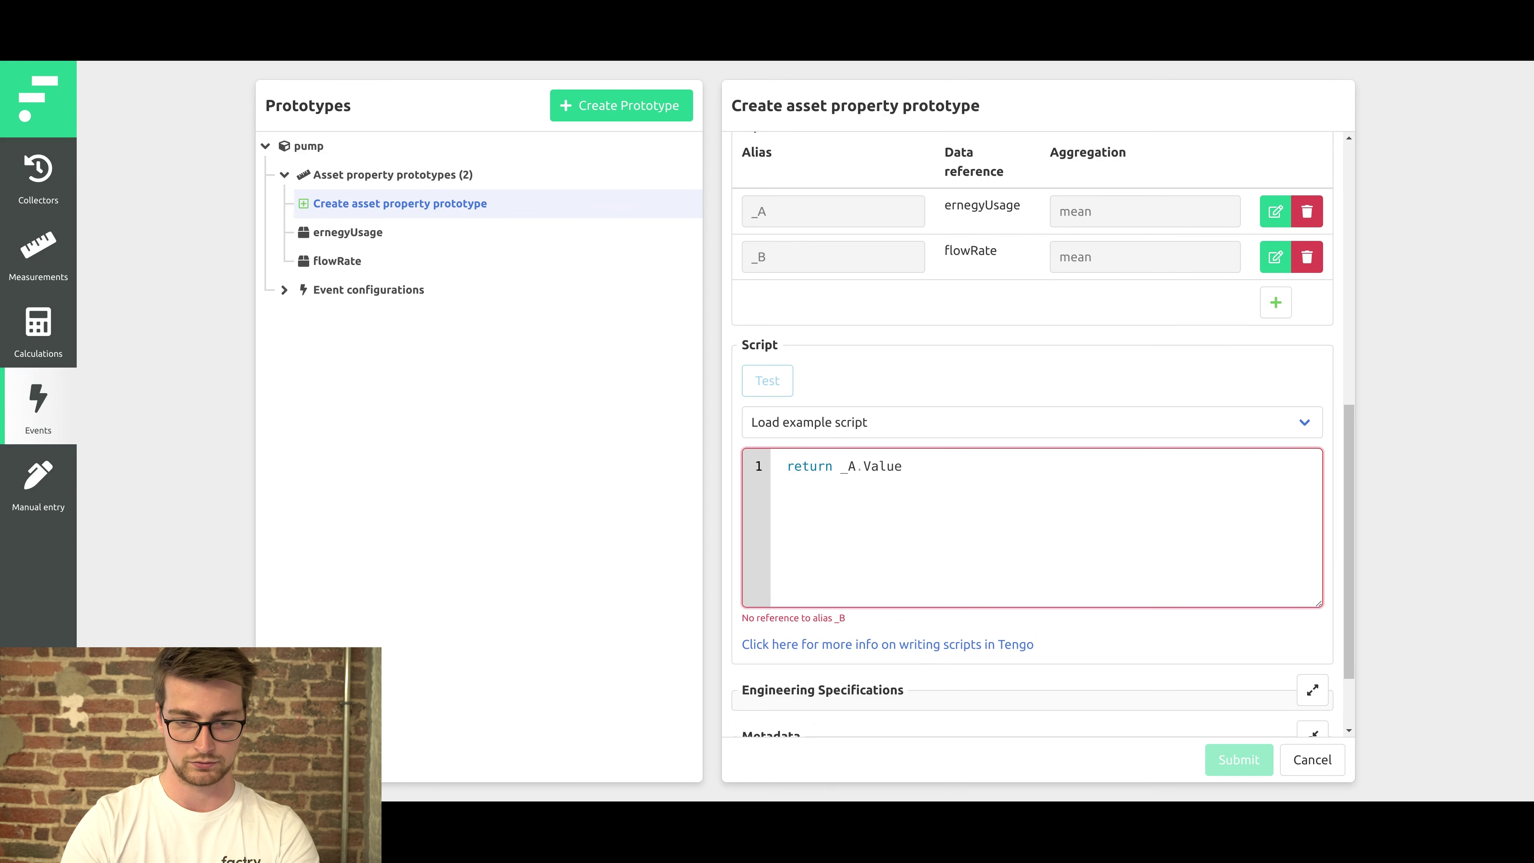
pyautogui.write(' / _')
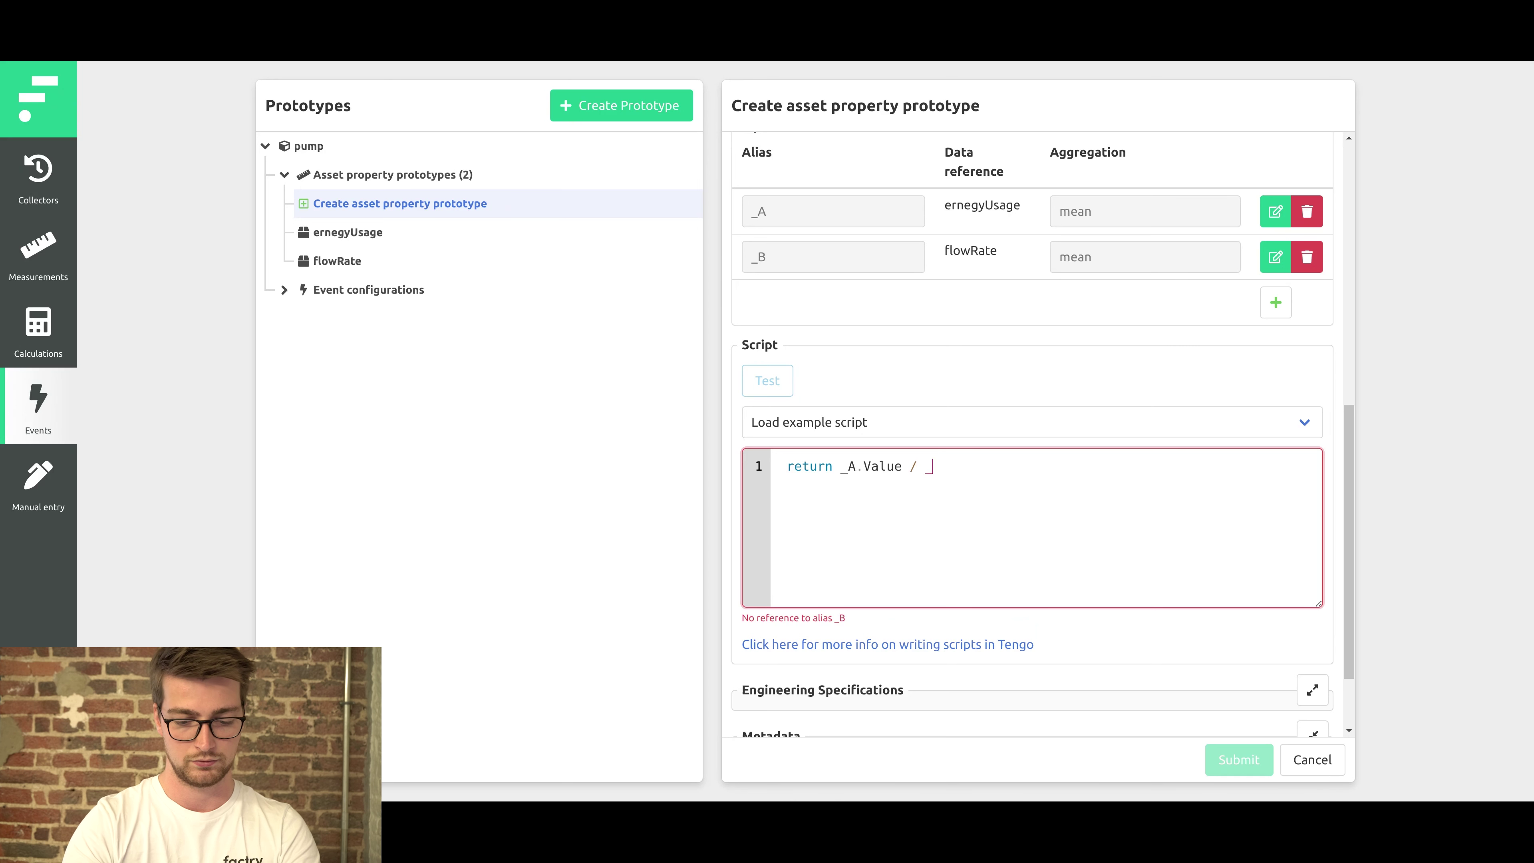
pyautogui.write('B.Value')
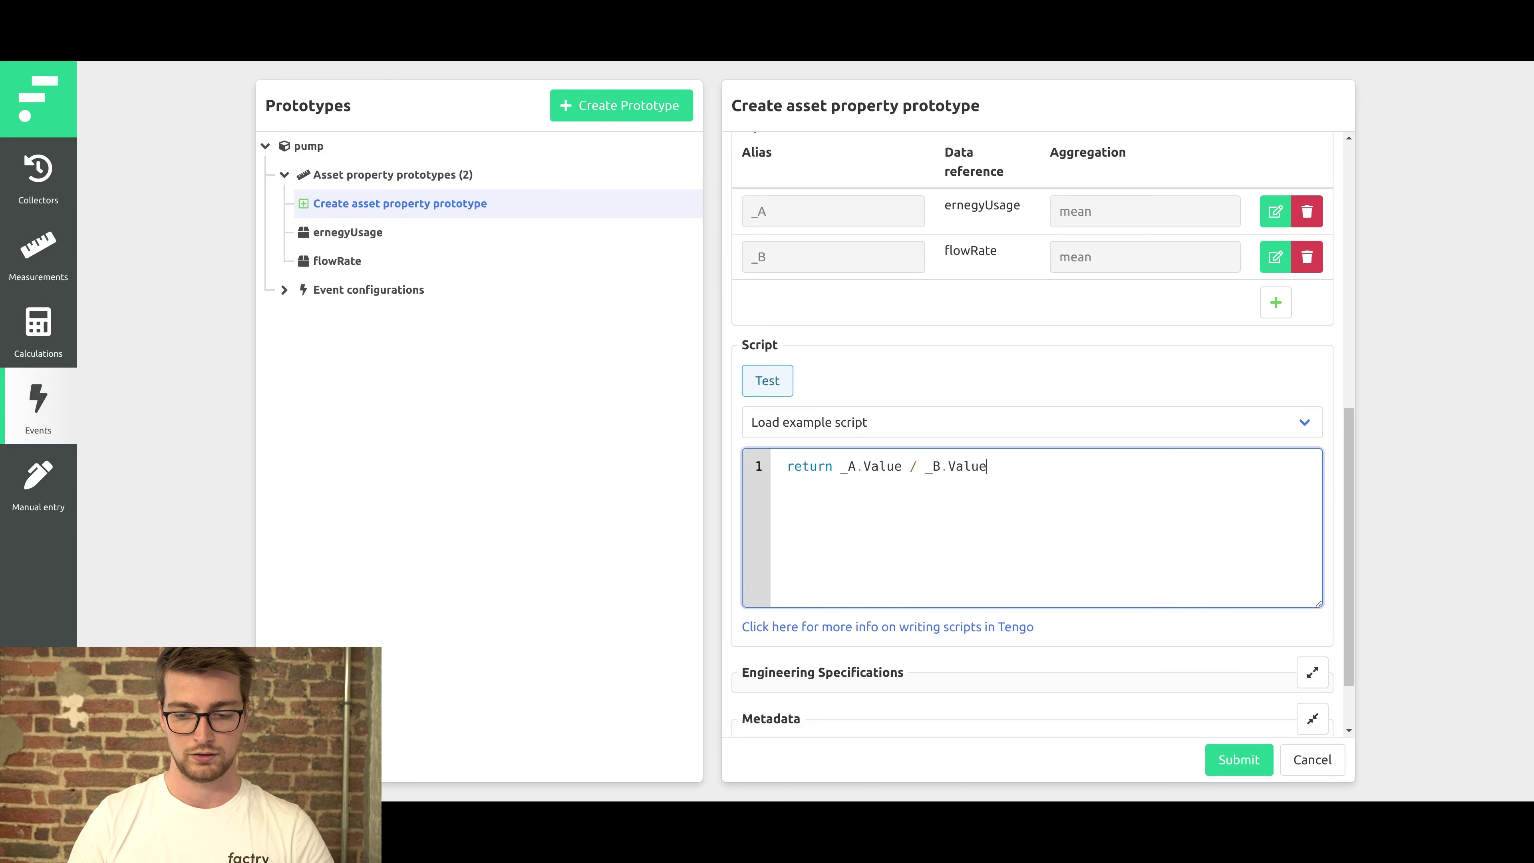
pyautogui.click(1239, 764)
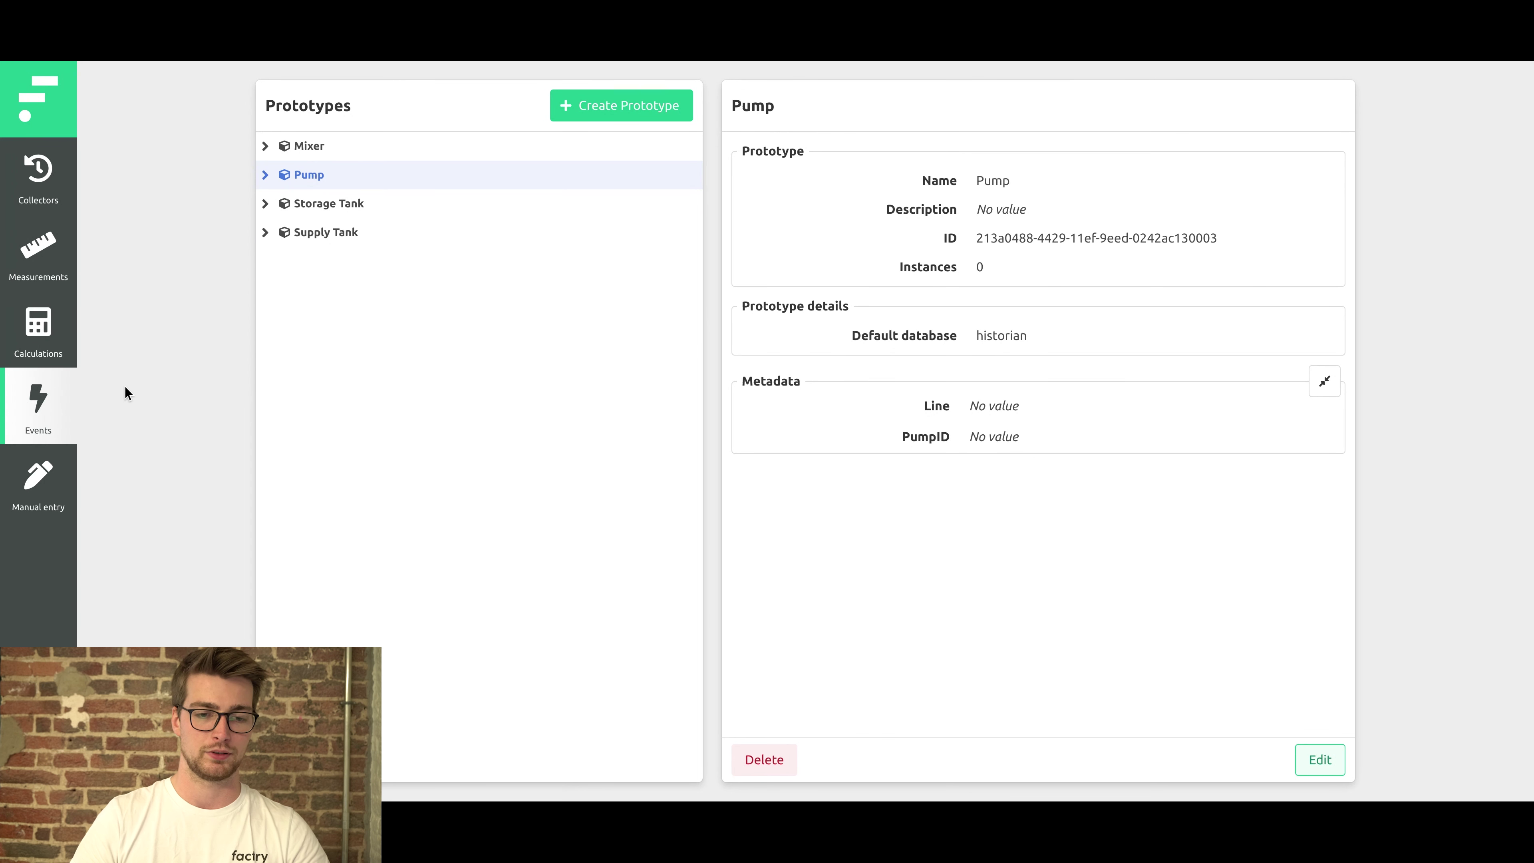
# - From the Assets list, begin creating an asset with the Pump prototype
pyautogui.moveTo(36, 416)
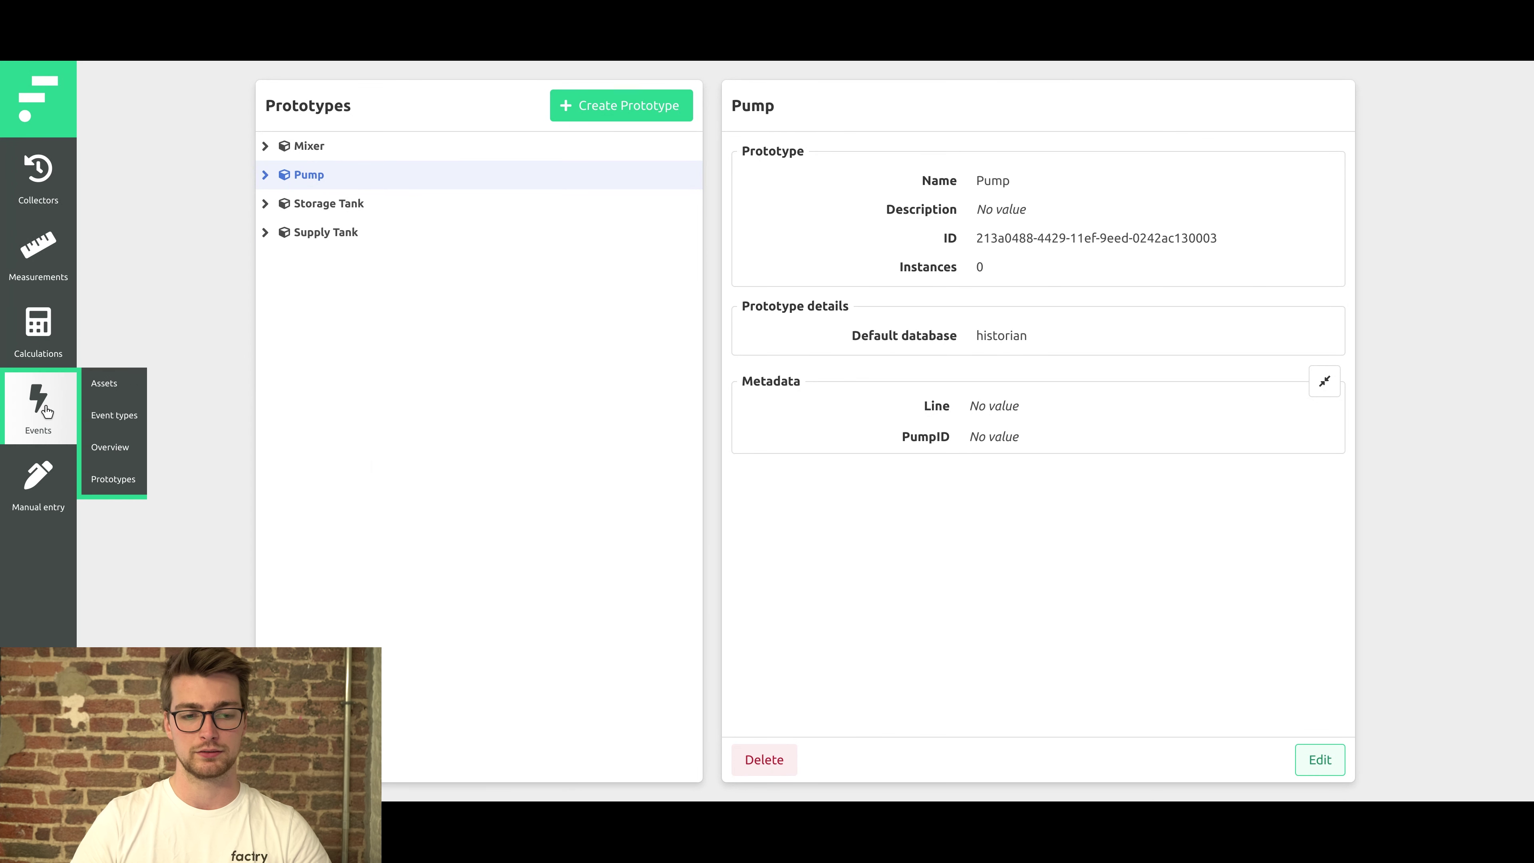
pyautogui.click(108, 384)
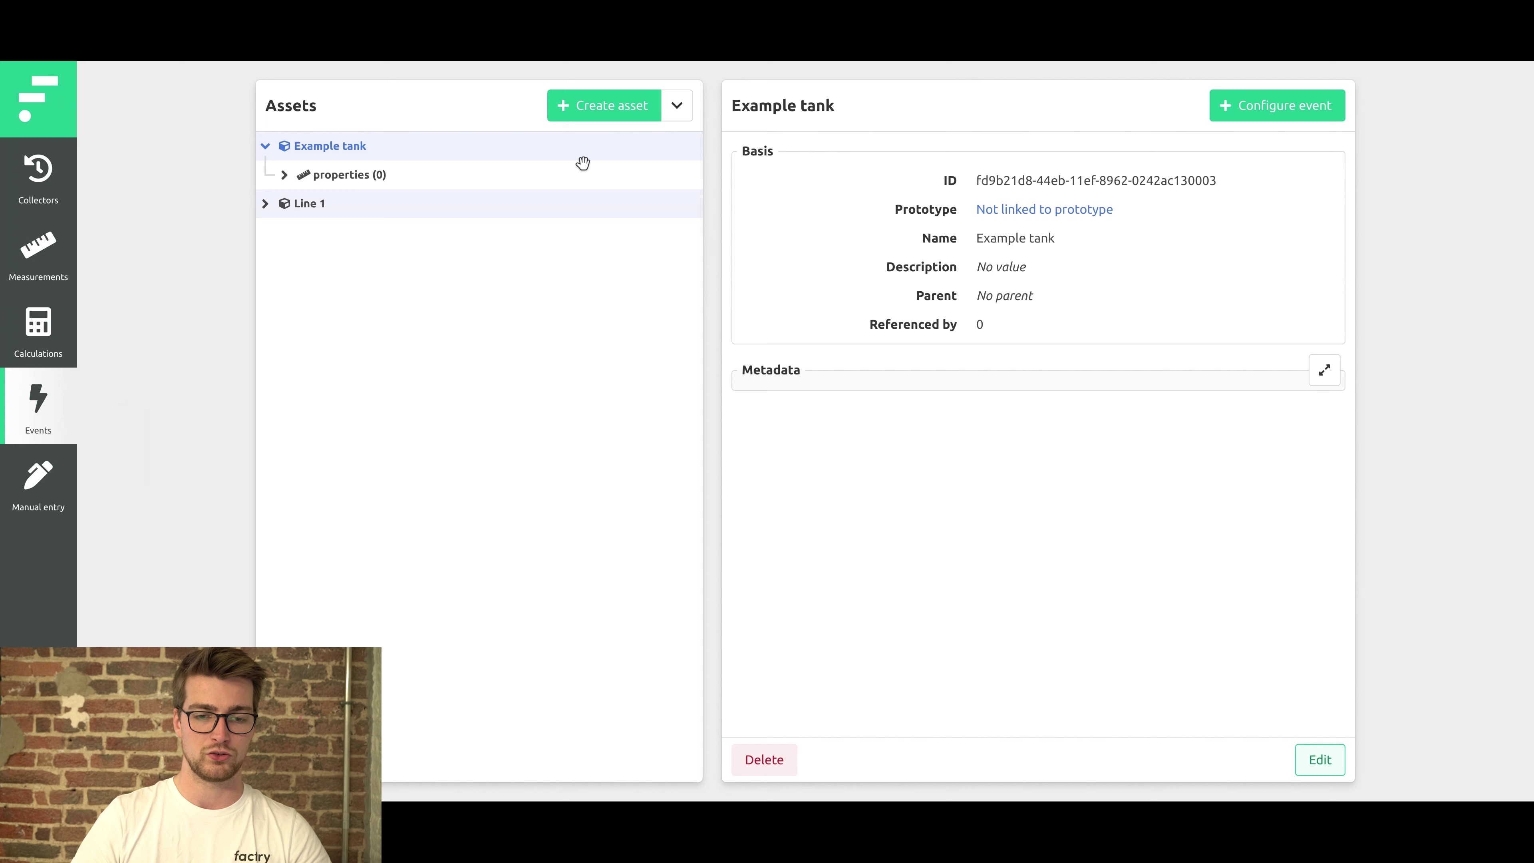
pyautogui.click(676, 107)
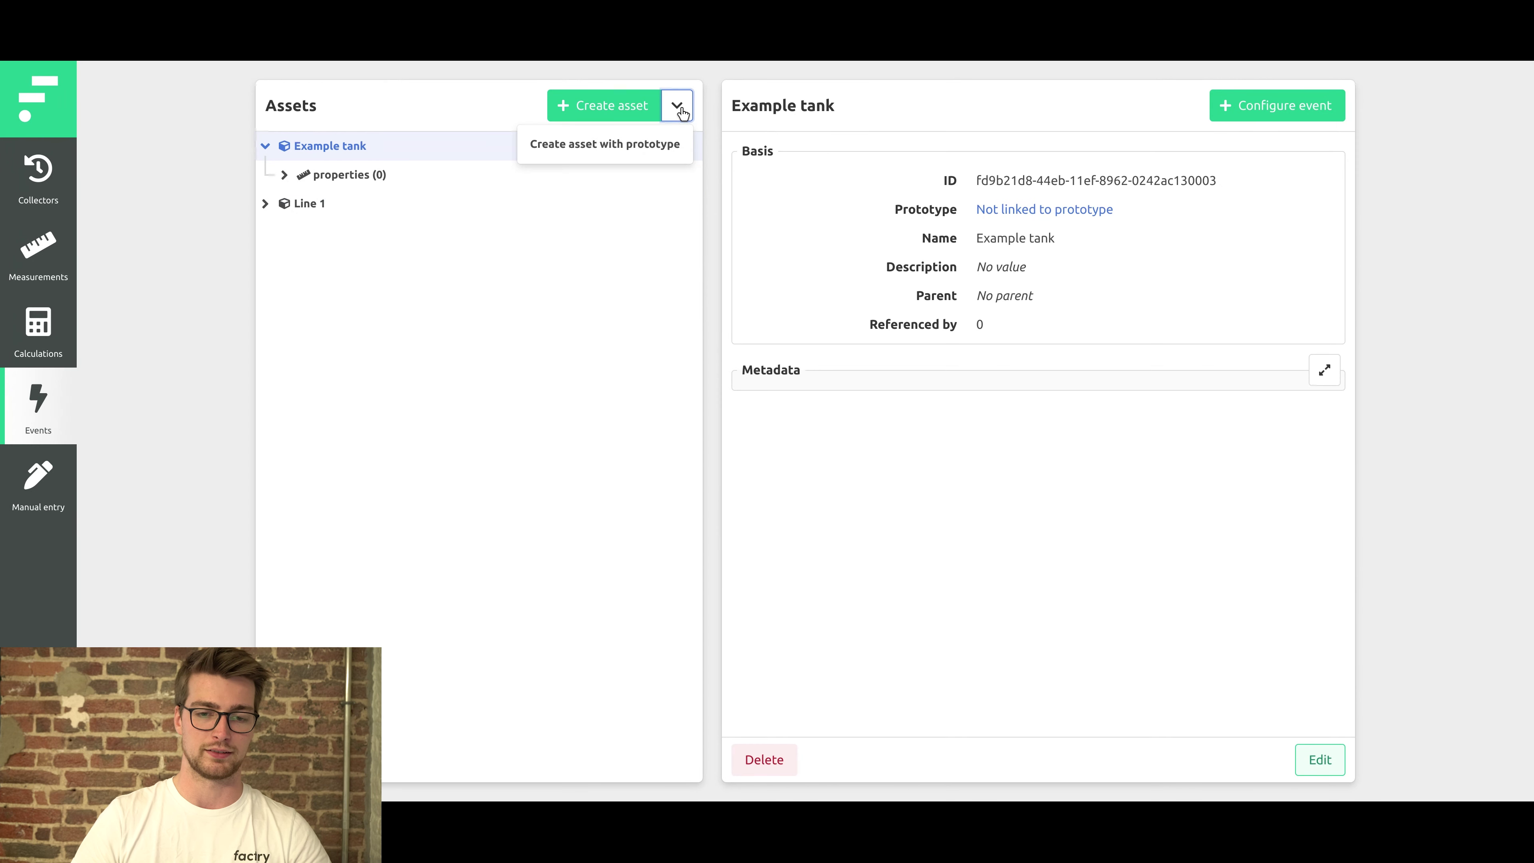
pyautogui.click(634, 145)
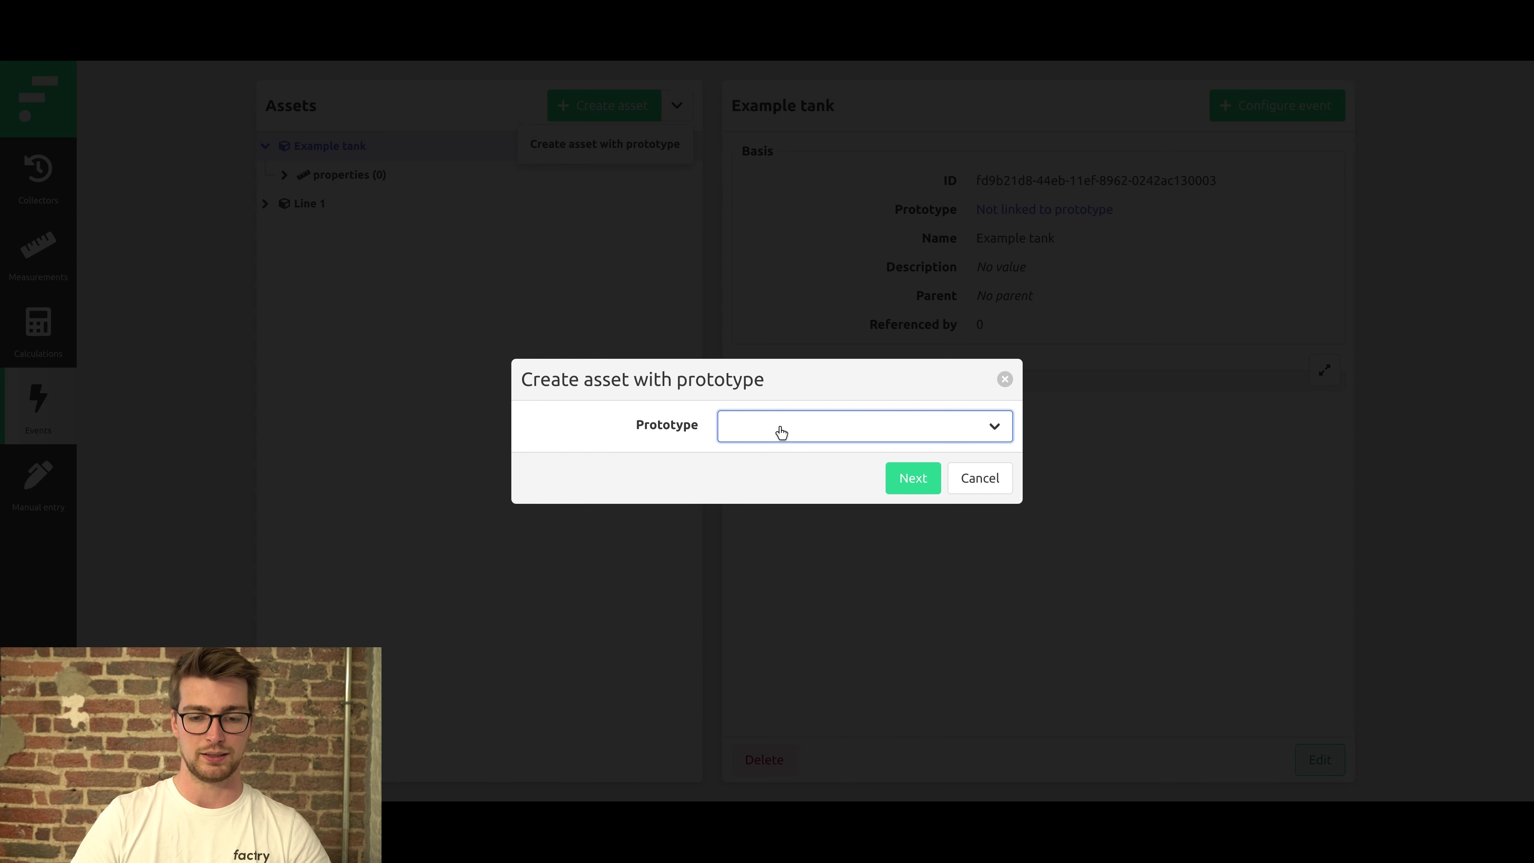
pyautogui.click(785, 450)
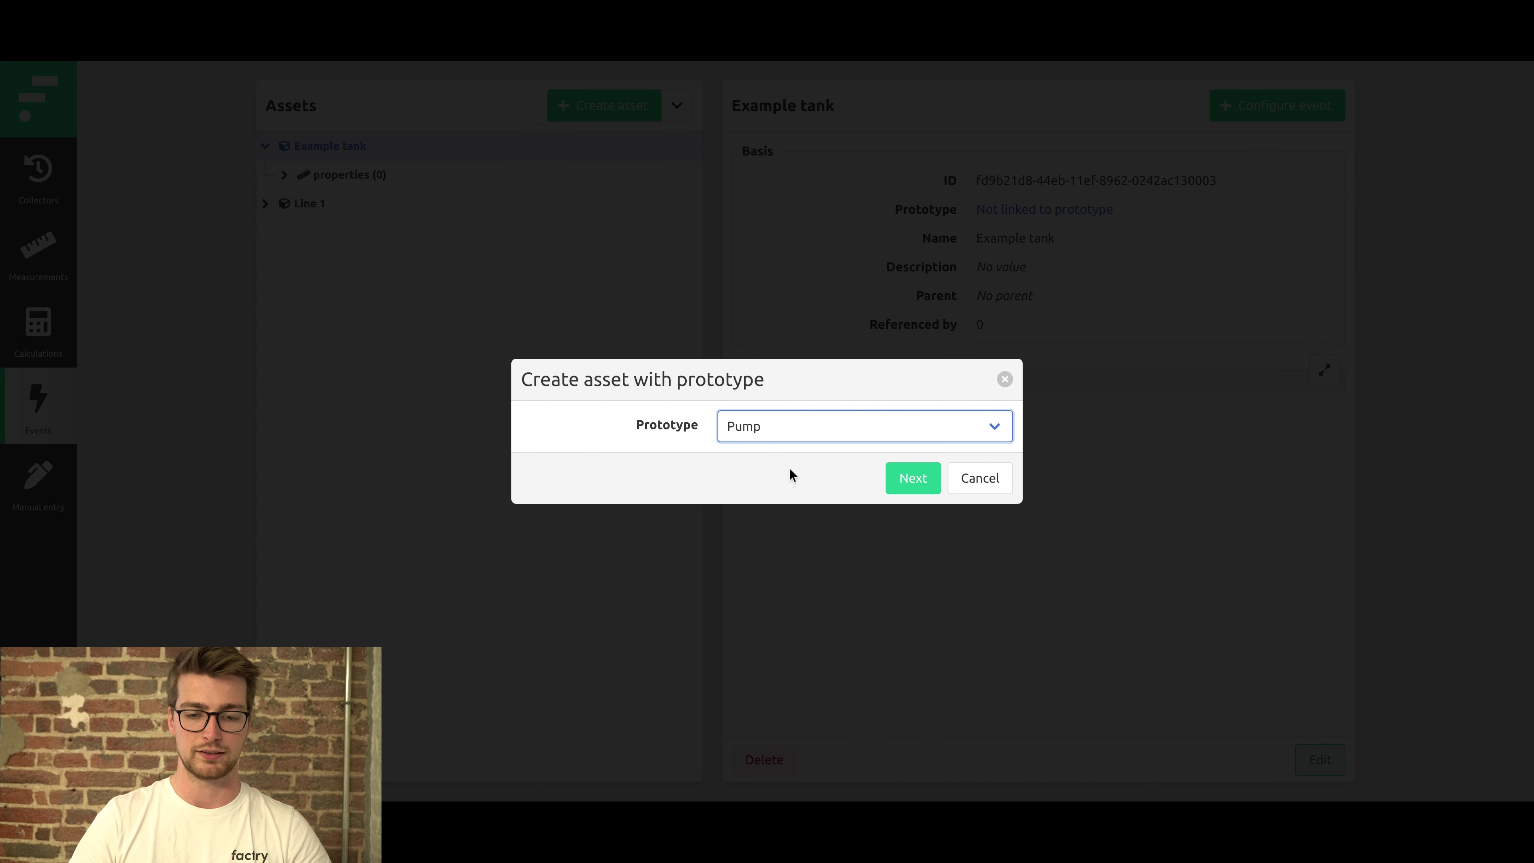
pyautogui.click(903, 478)
# - Create asset 'Pump 0' under Example tank with Line 1 and PumpID P0
pyautogui.click(1010, 286)
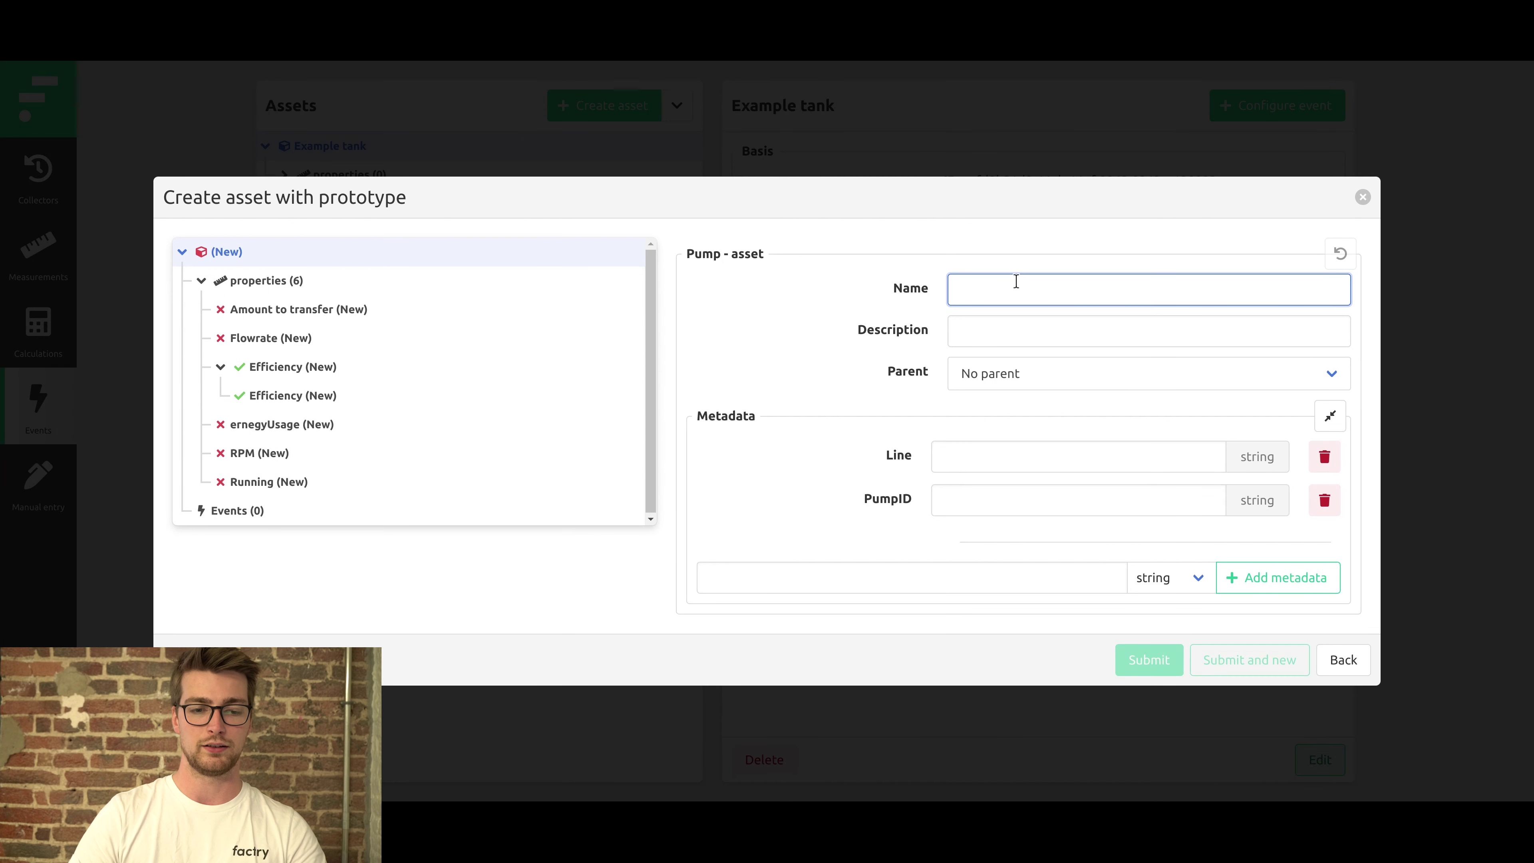
pyautogui.write('Pump 0')
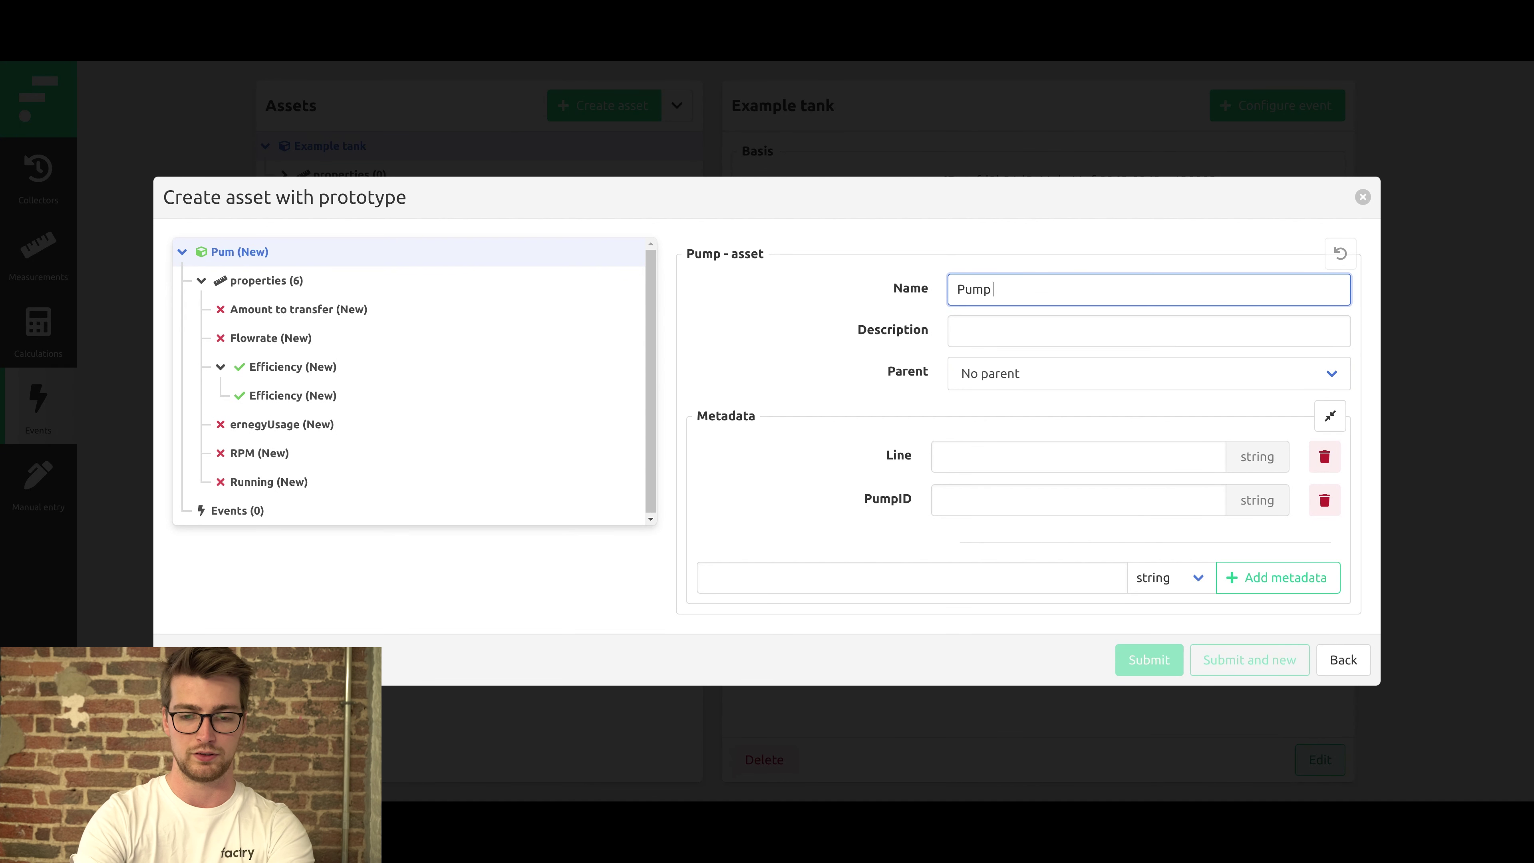
pyautogui.click(1004, 381)
pyautogui.click(1007, 459)
pyautogui.click(1002, 460)
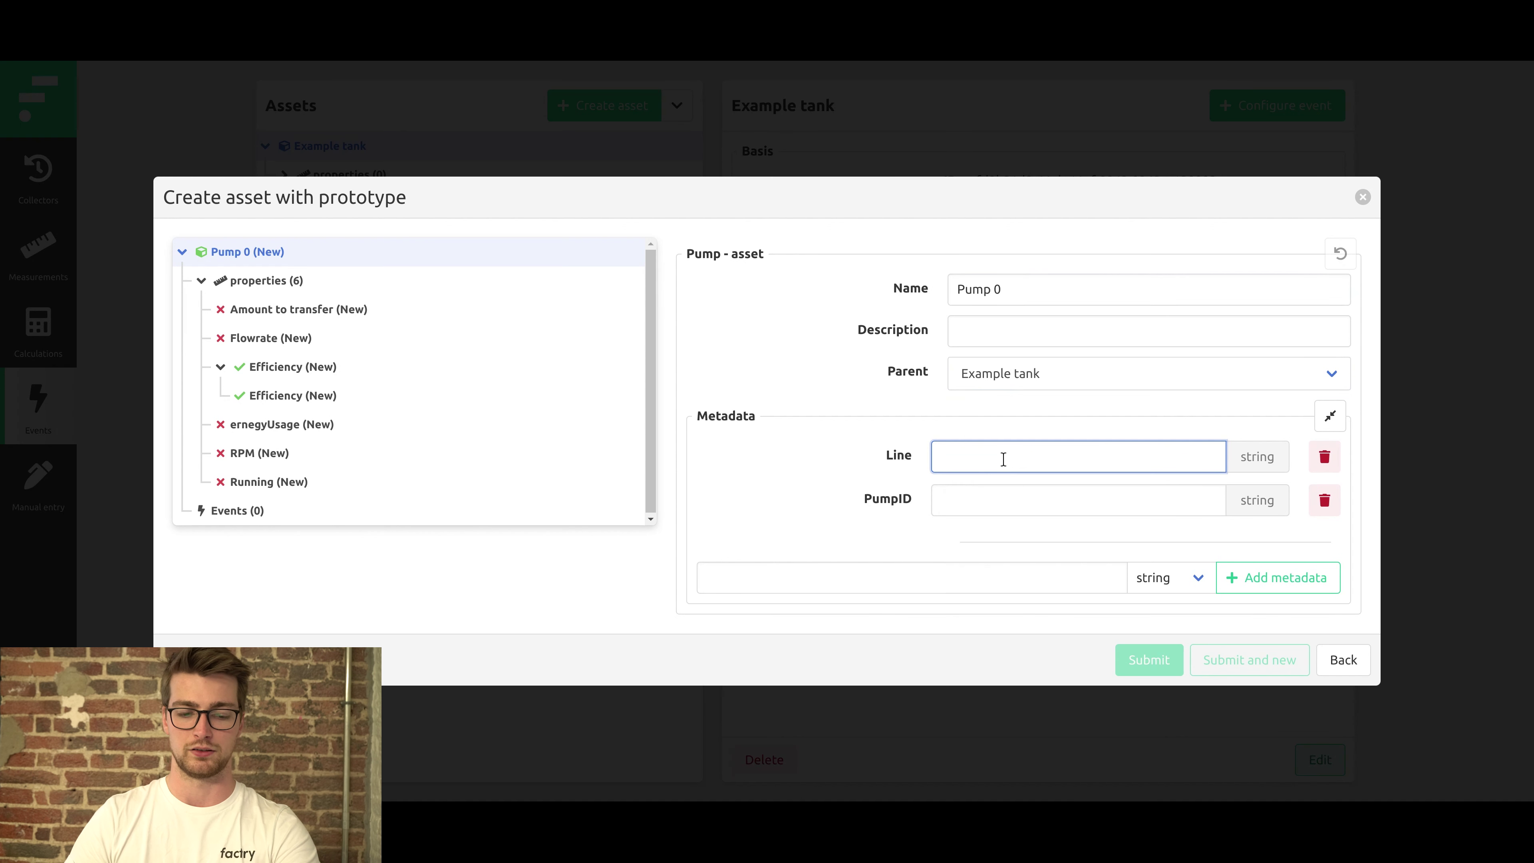
pyautogui.write('1')
pyautogui.click(993, 501)
pyautogui.write('P0')
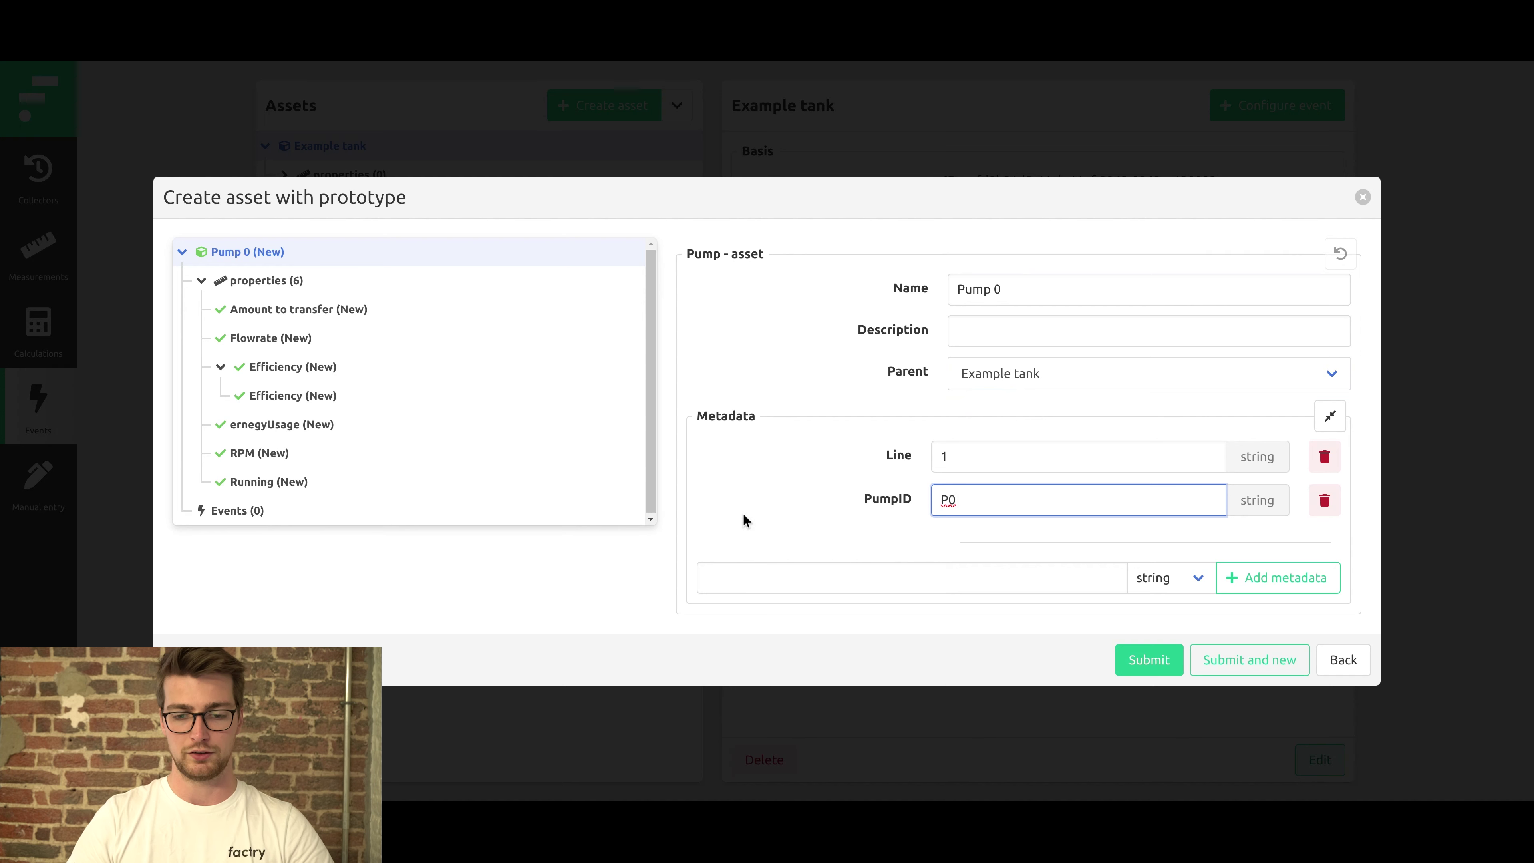
pyautogui.click(771, 501)
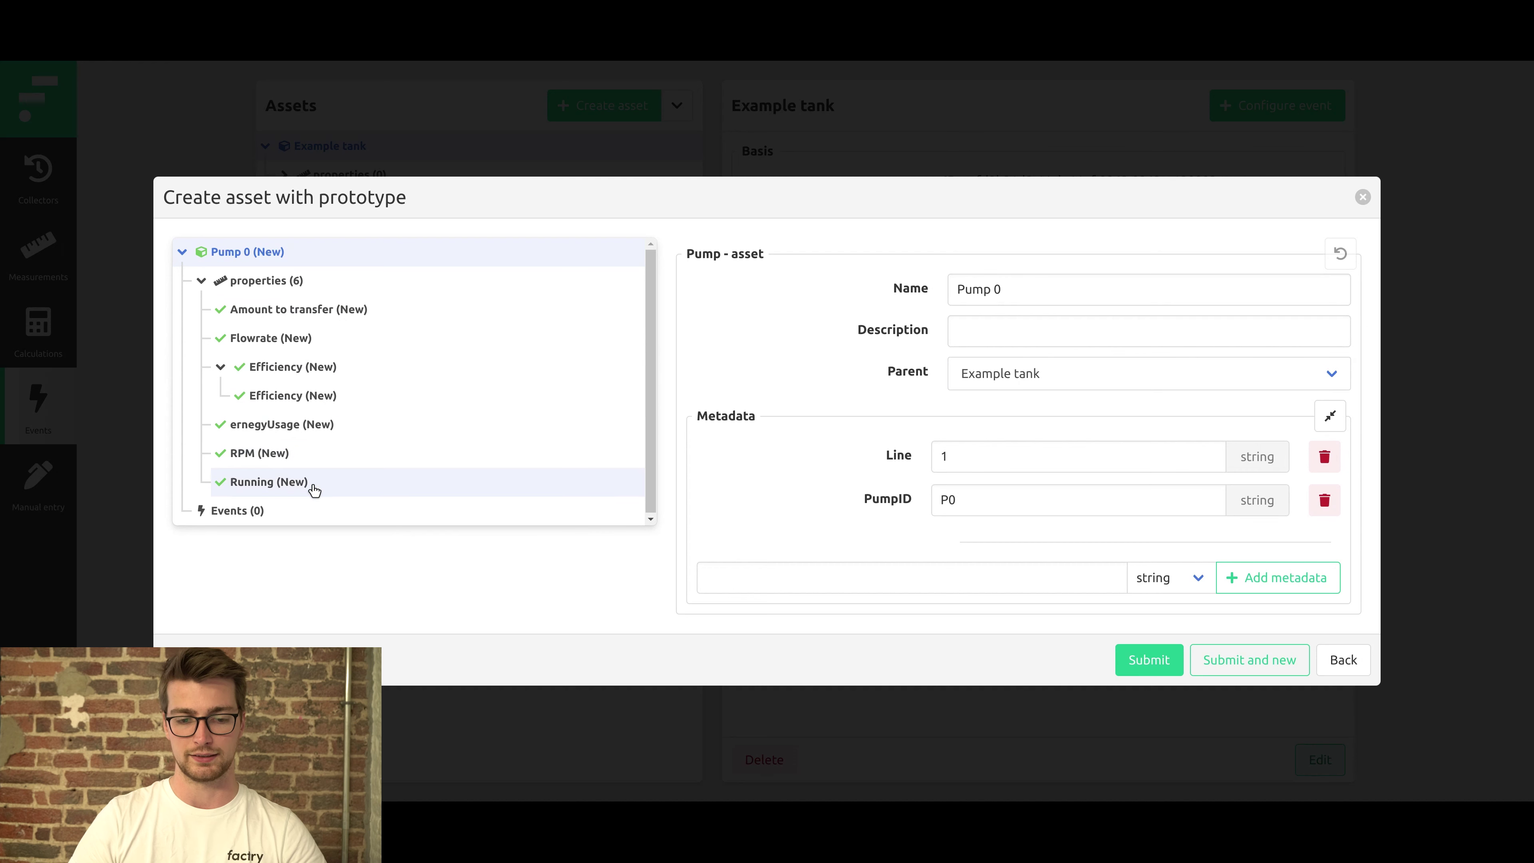
pyautogui.click(1147, 659)
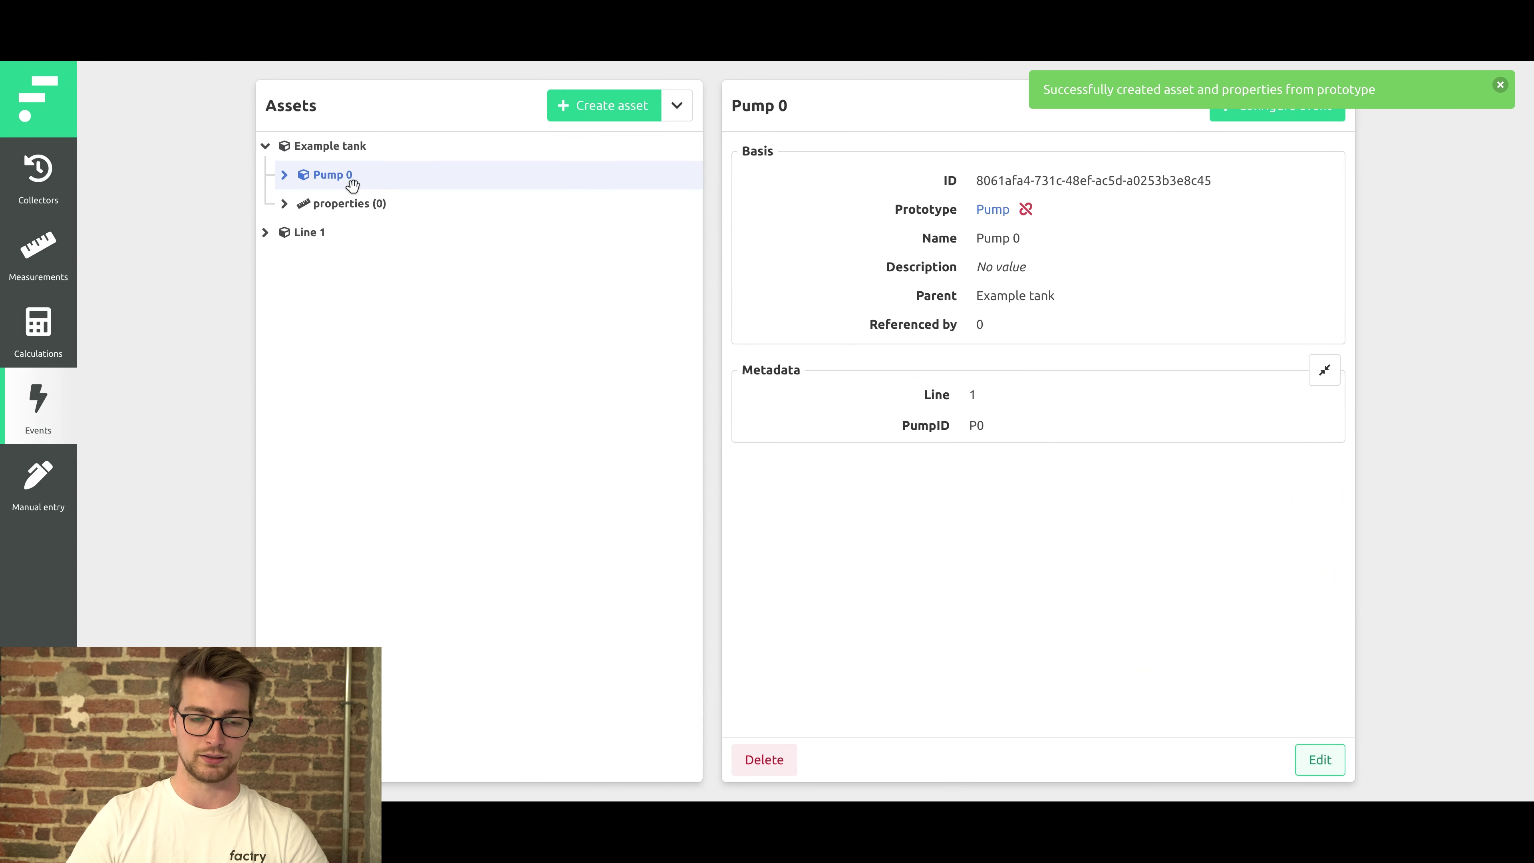
# - Expand Pump 0 and its properties node to show the six inherited properties
pyautogui.click(352, 181)
pyautogui.click(368, 203)
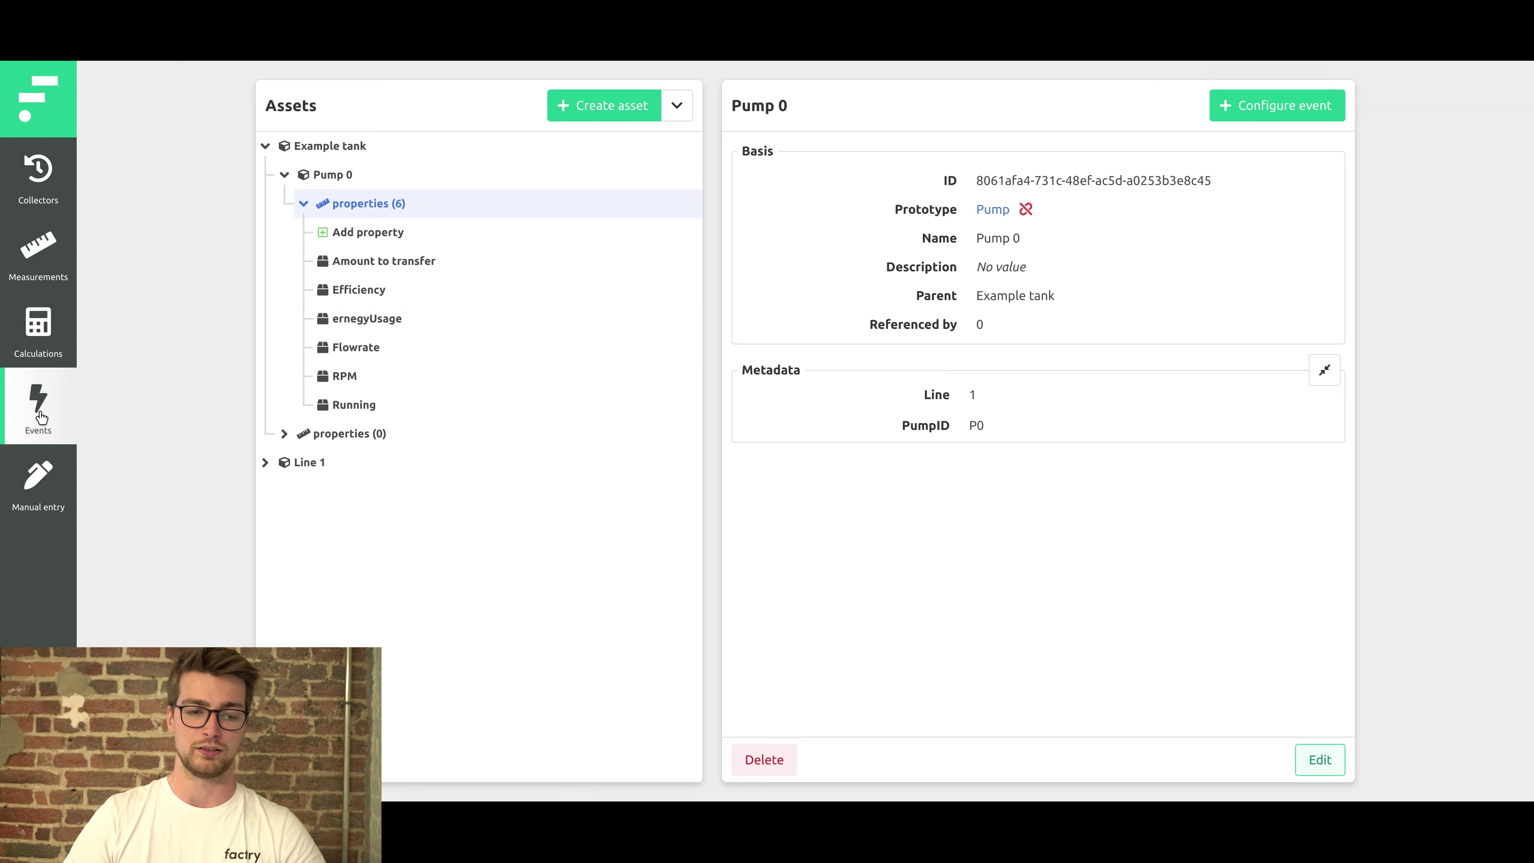
# - Open the Pump prototype's ernegyUsage property prototype for editing
pyautogui.moveTo(41, 417)
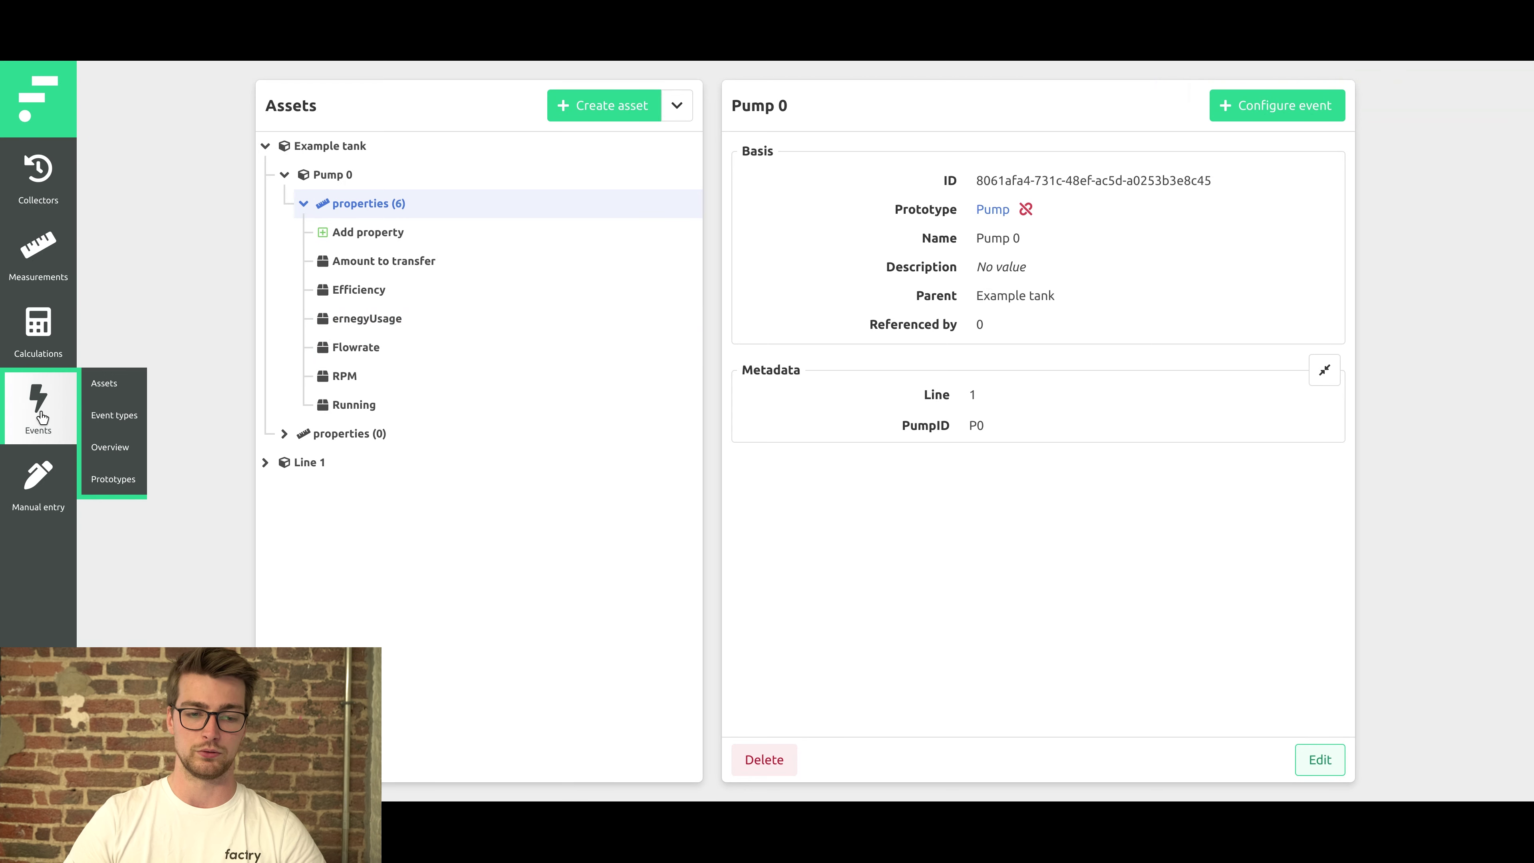
pyautogui.click(112, 481)
pyautogui.click(349, 178)
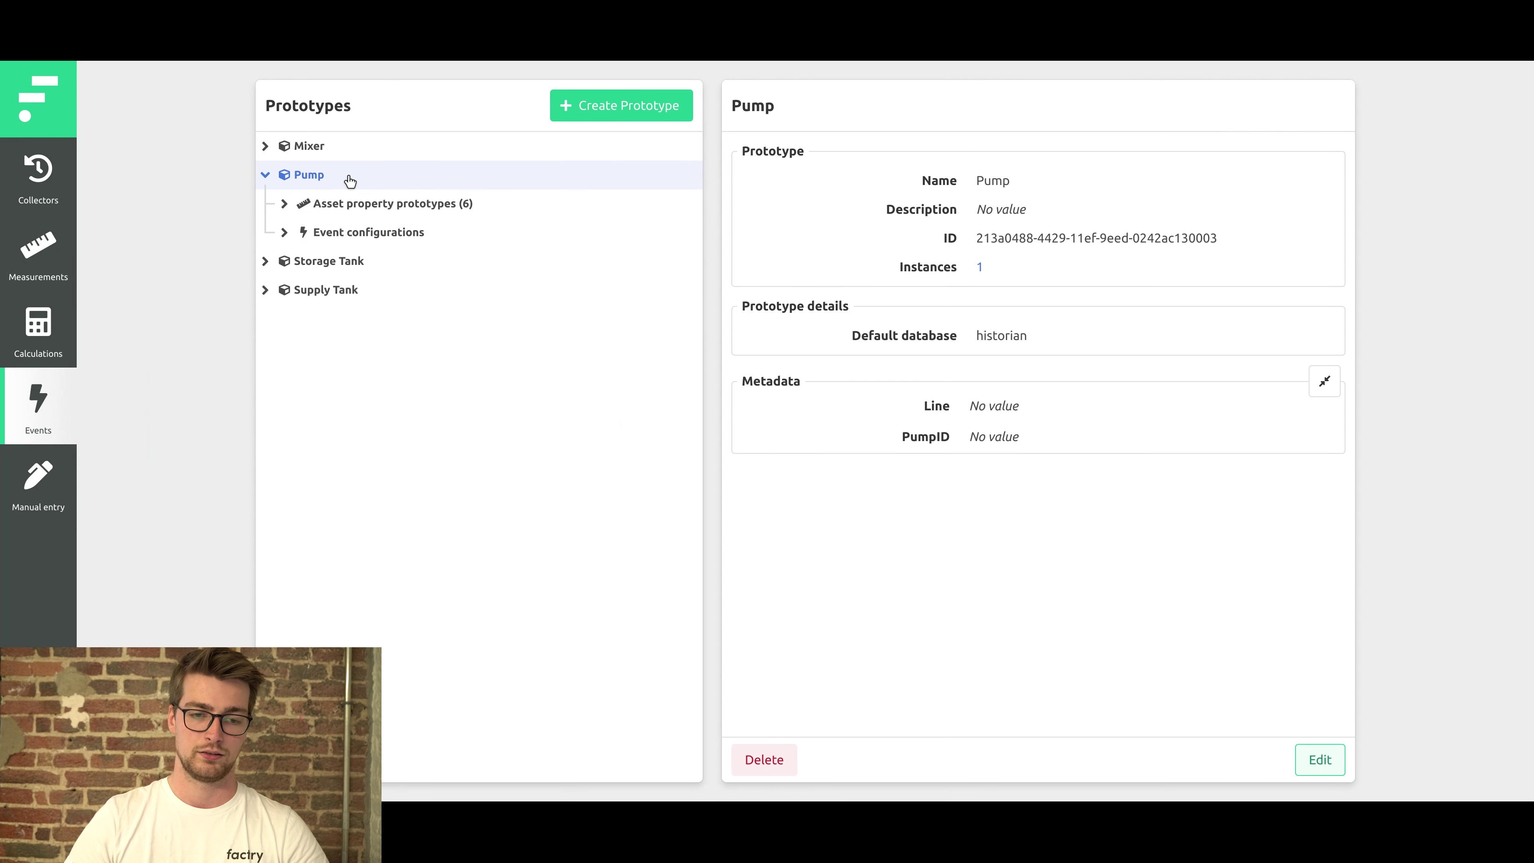
pyautogui.click(417, 203)
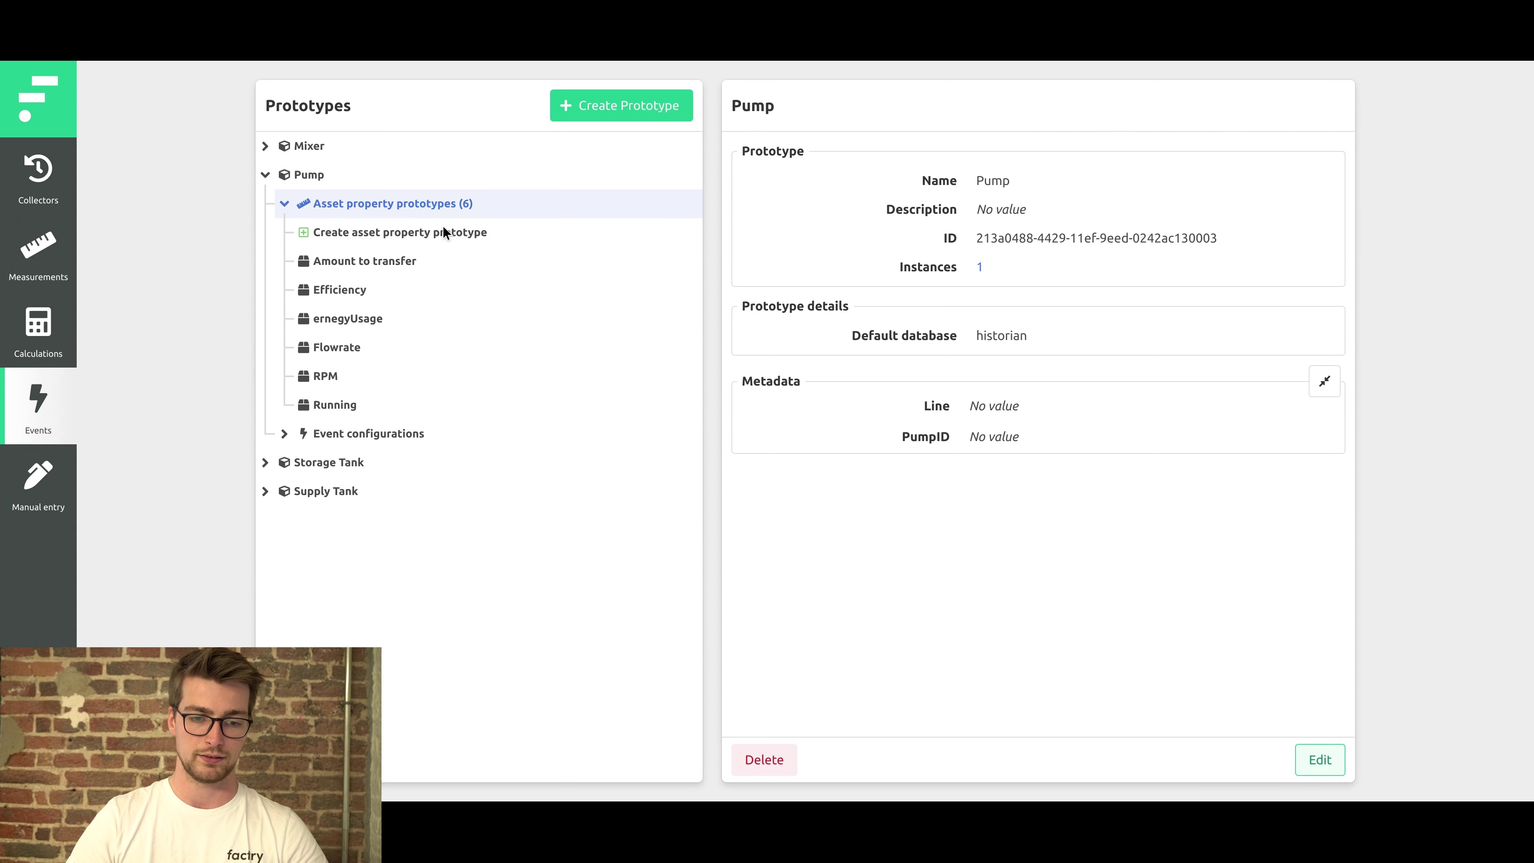
pyautogui.click(352, 326)
pyautogui.click(1319, 759)
# - Rename it to 'Energy usage', save, and confirm the prototype update
pyautogui.click(1115, 225)
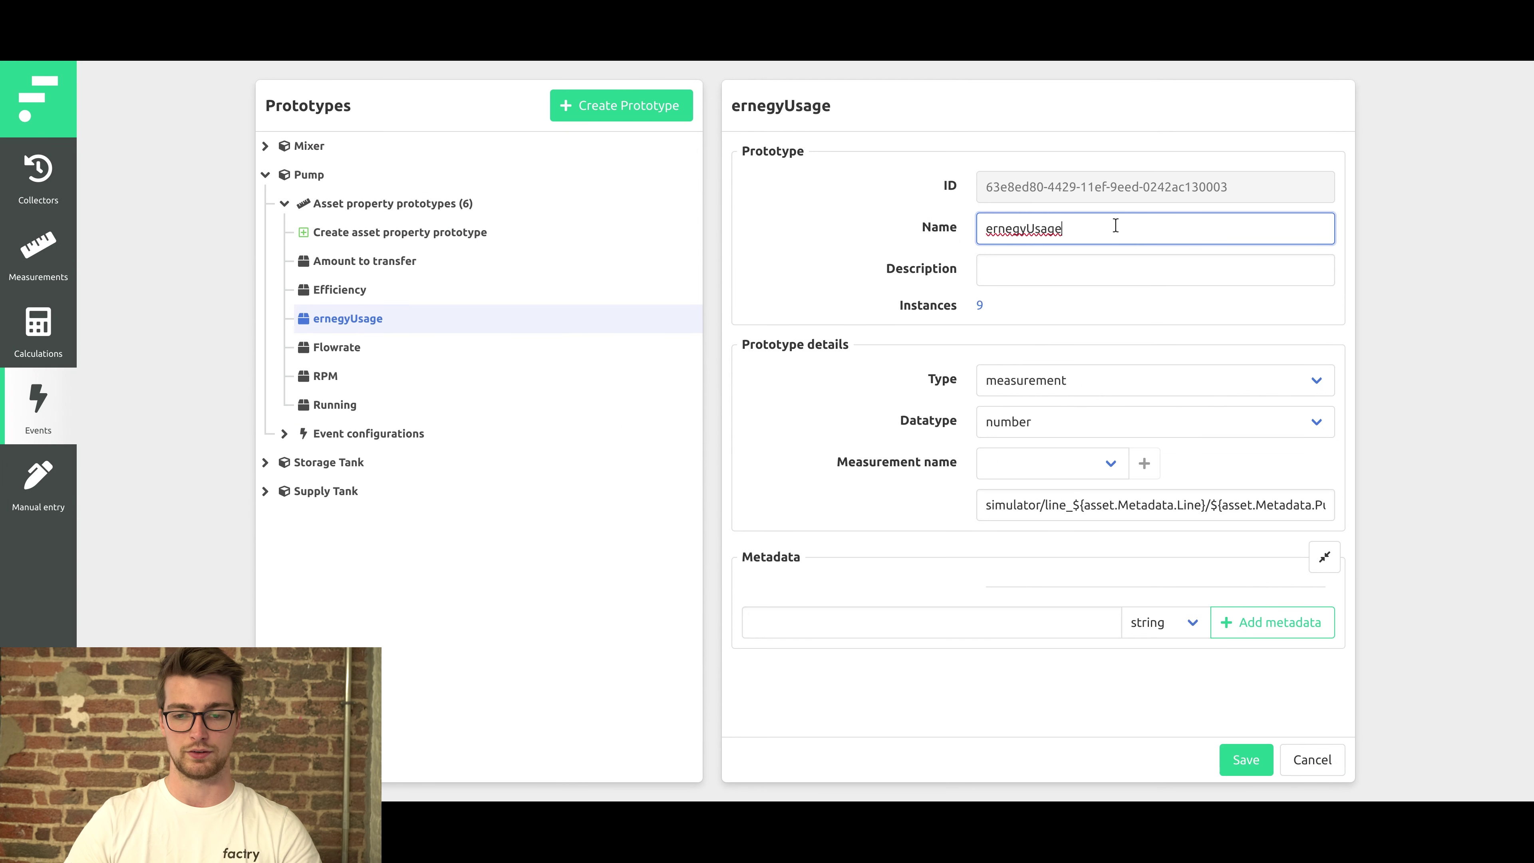
pyautogui.hotkey('ctrl', 'a')
pyautogui.write('Ener')
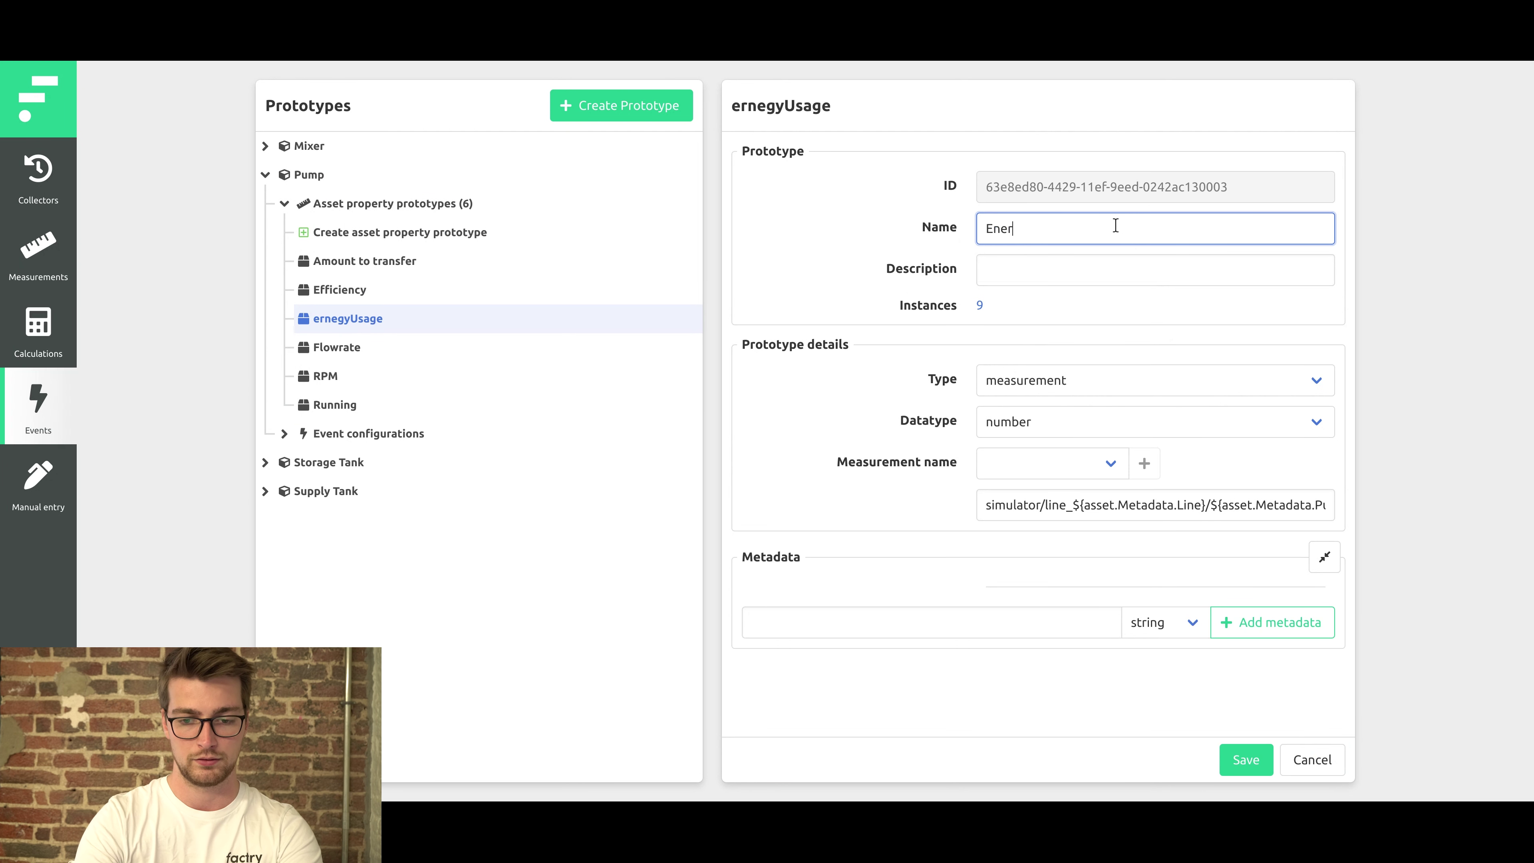
pyautogui.write('gu usage')
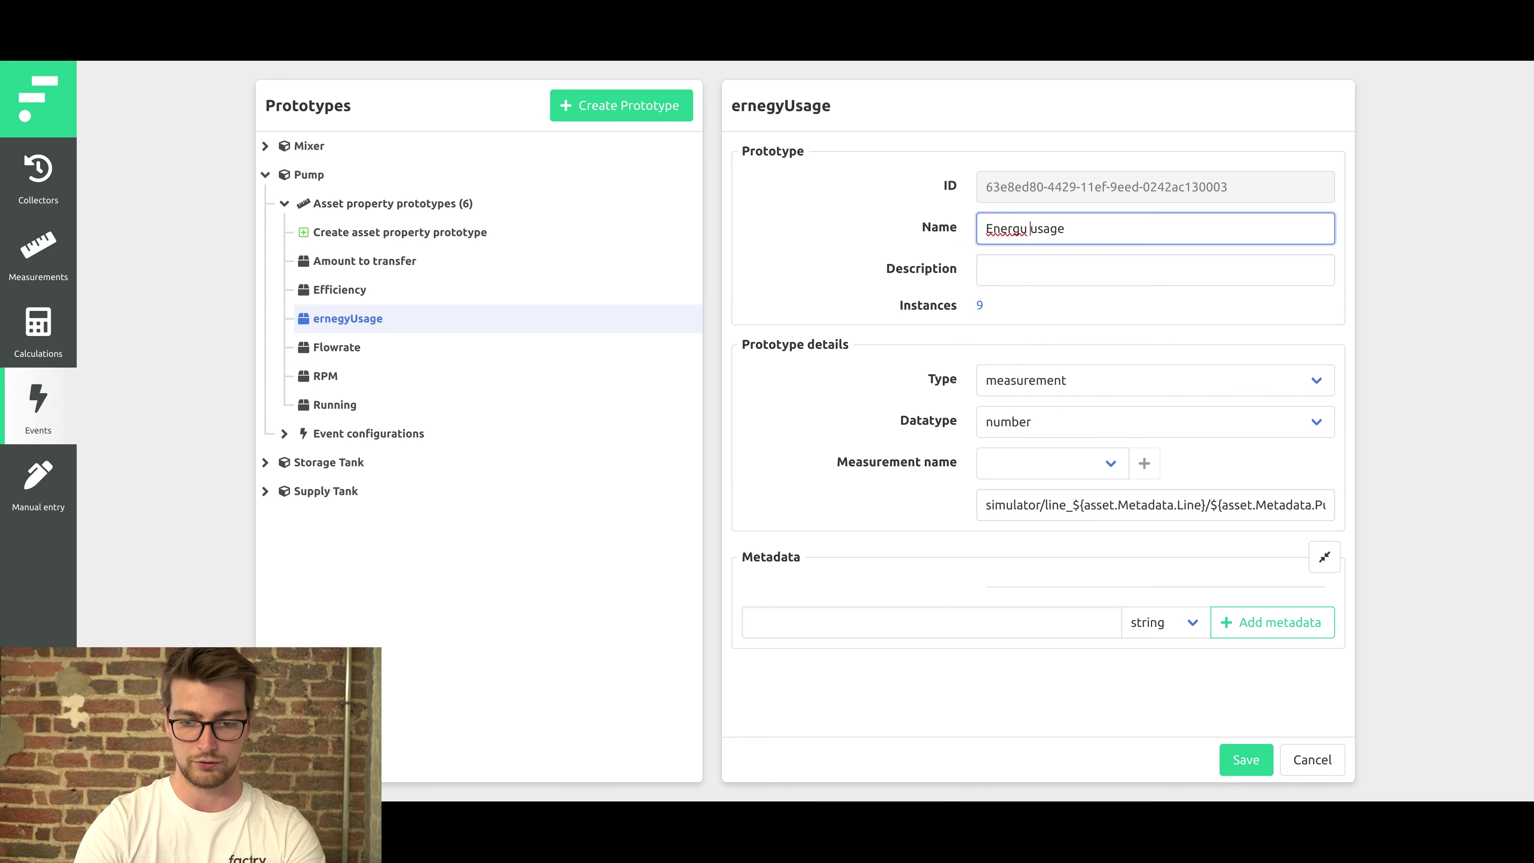
pyautogui.press('BackSpace')
pyautogui.write('y')
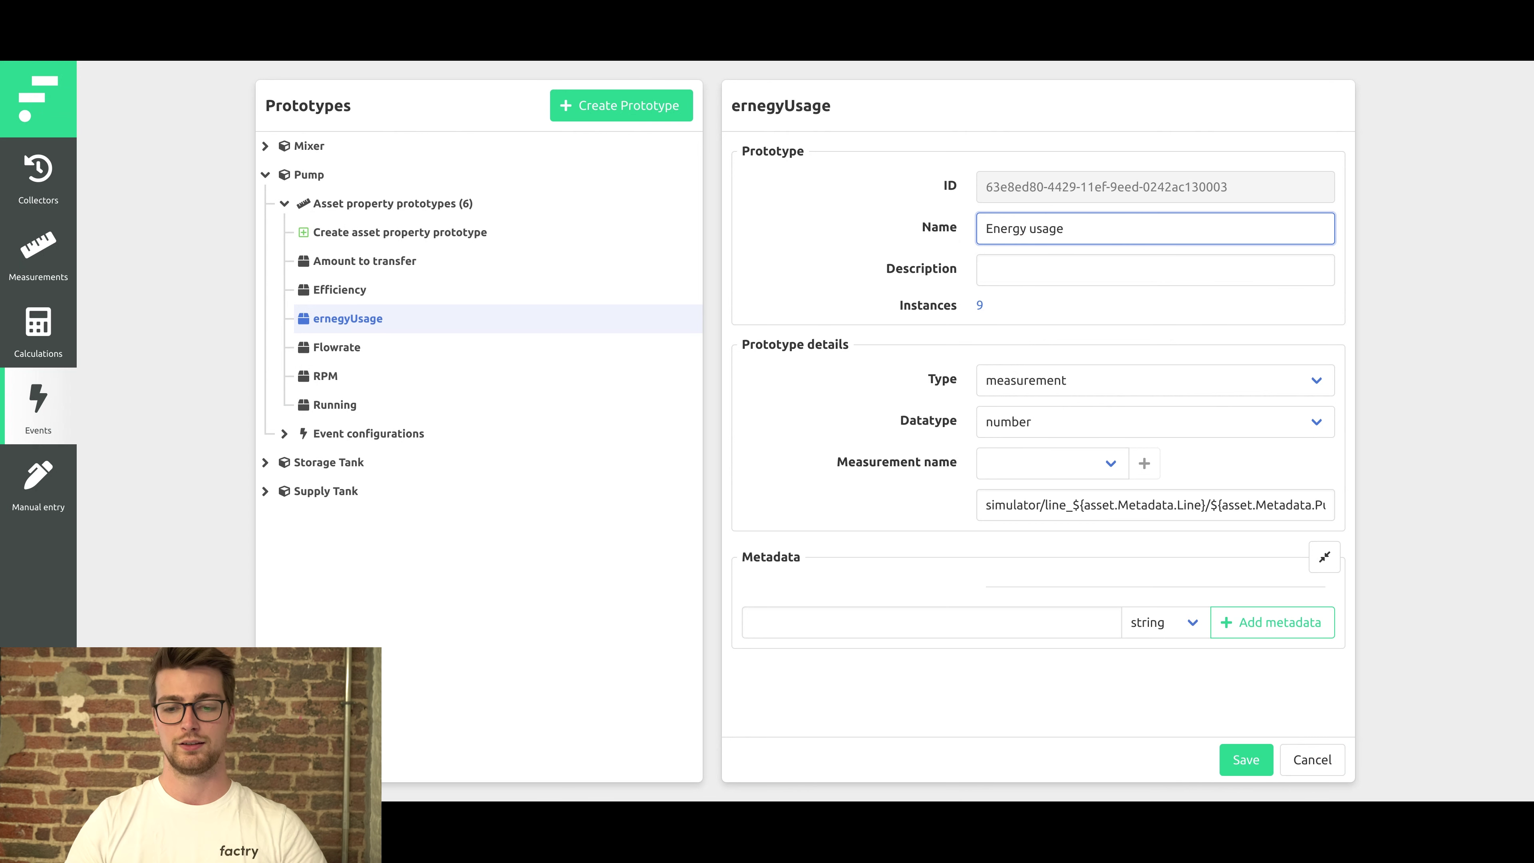
pyautogui.click(1239, 758)
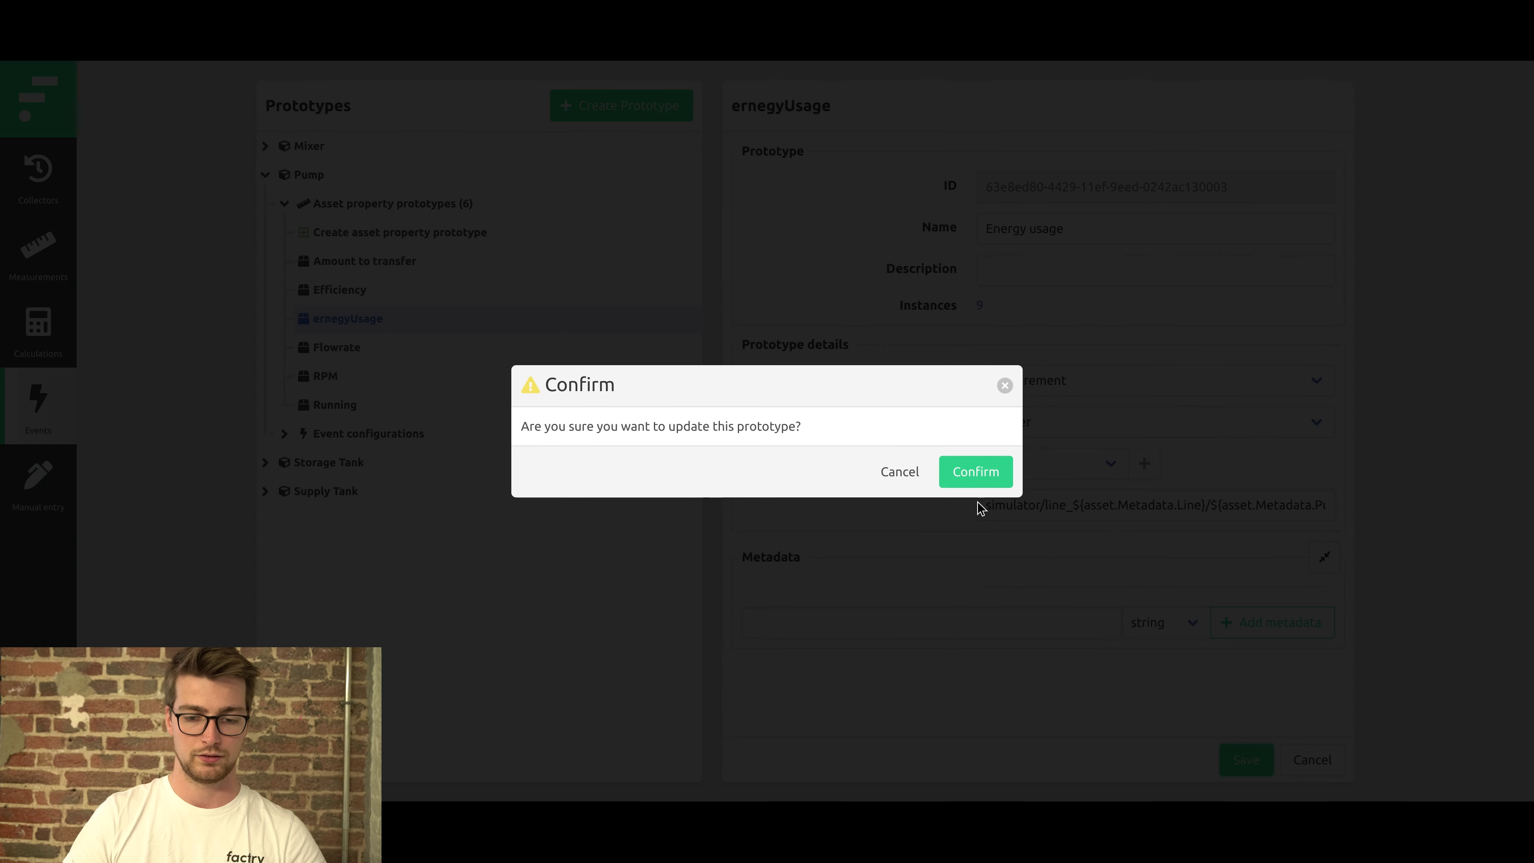
pyautogui.click(973, 478)
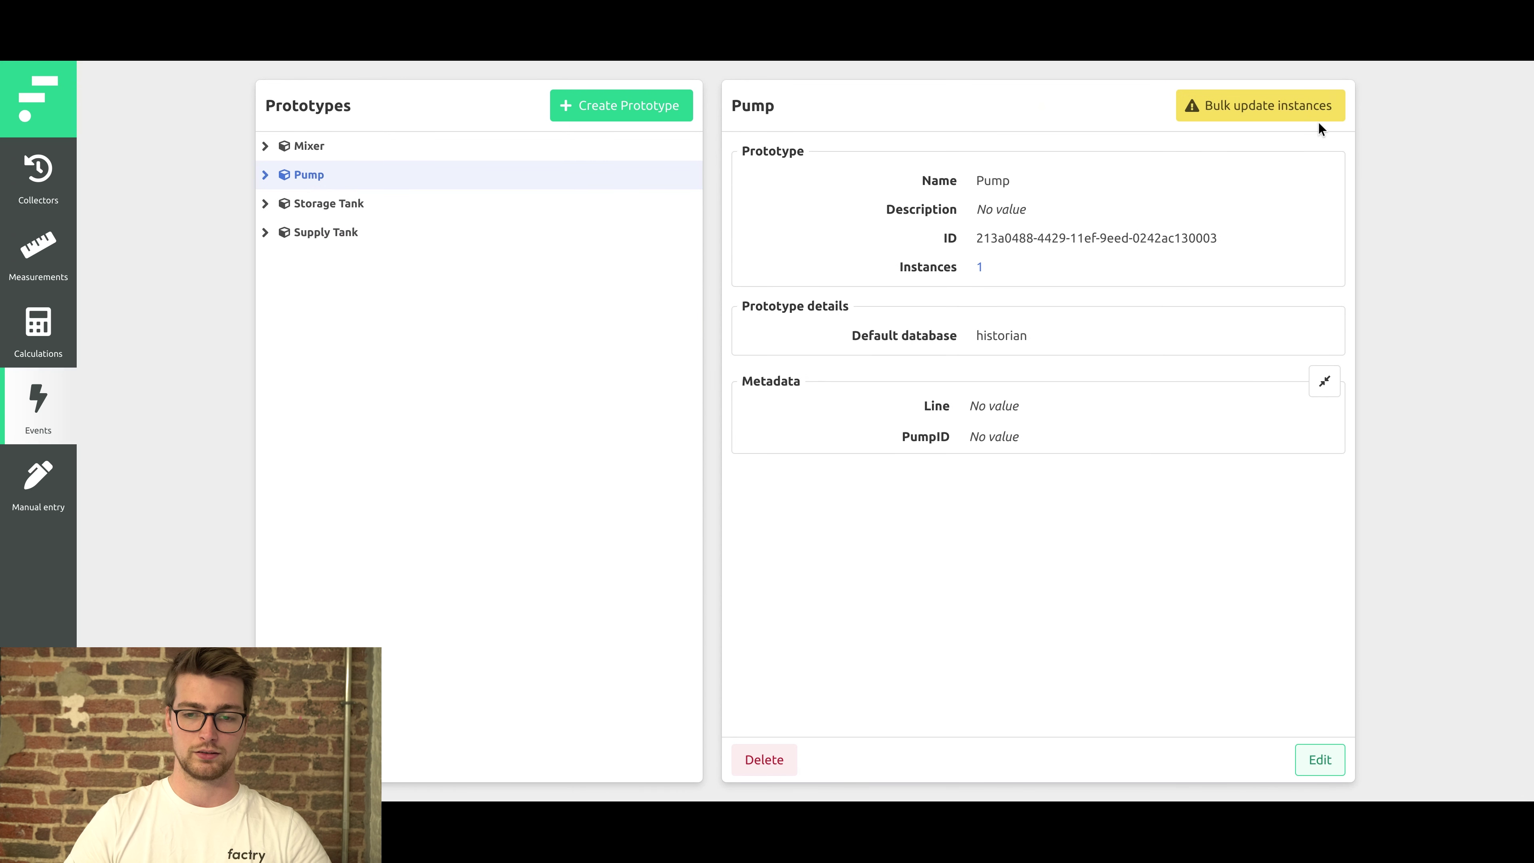
# - Bulk update the Pump 0 instance so its property takes the Energy usage rename
pyautogui.click(1290, 108)
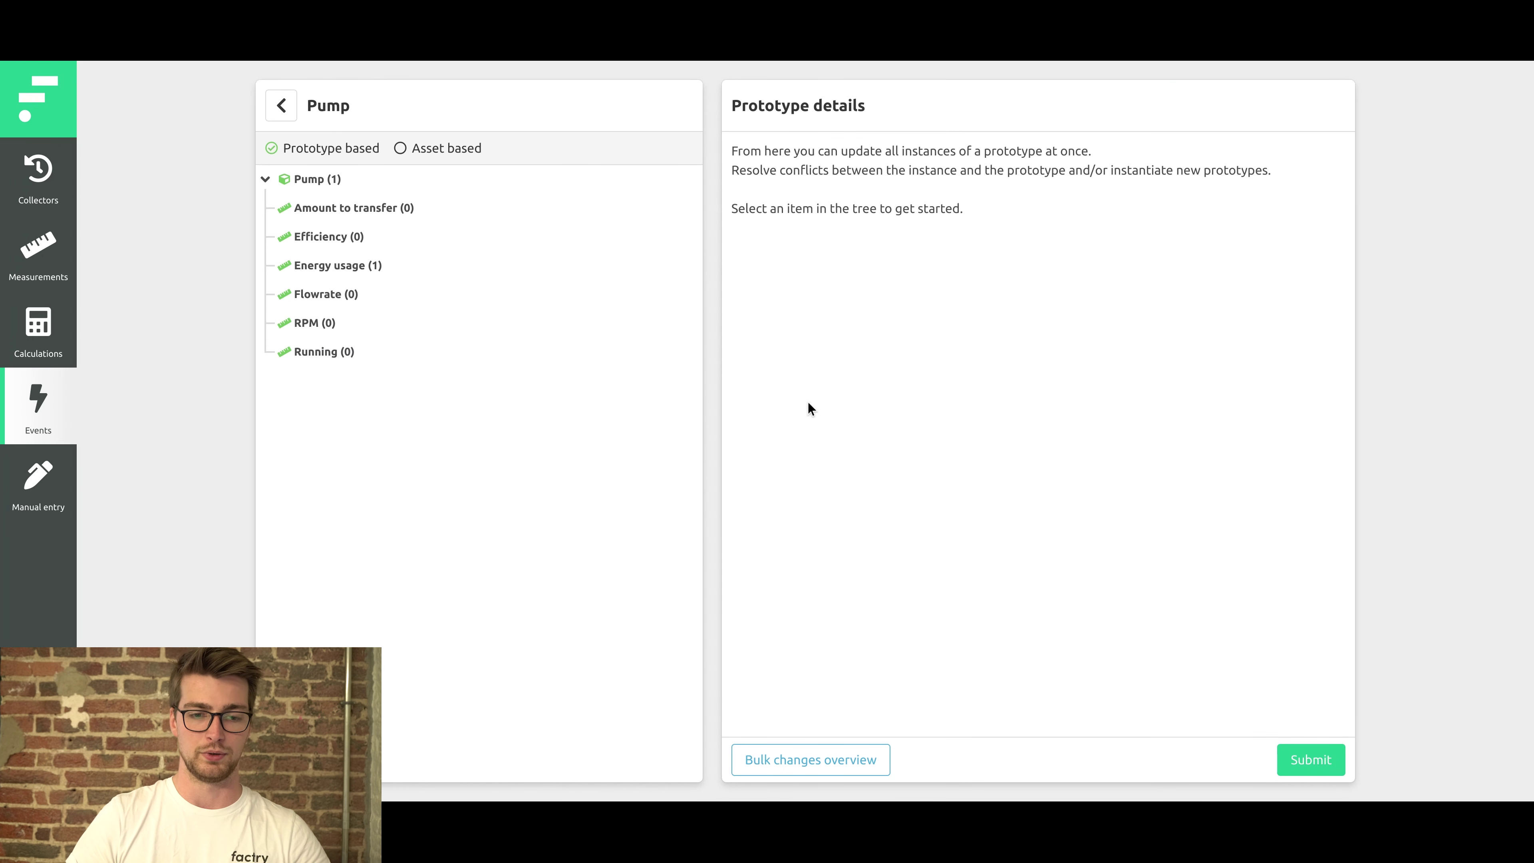
pyautogui.click(409, 274)
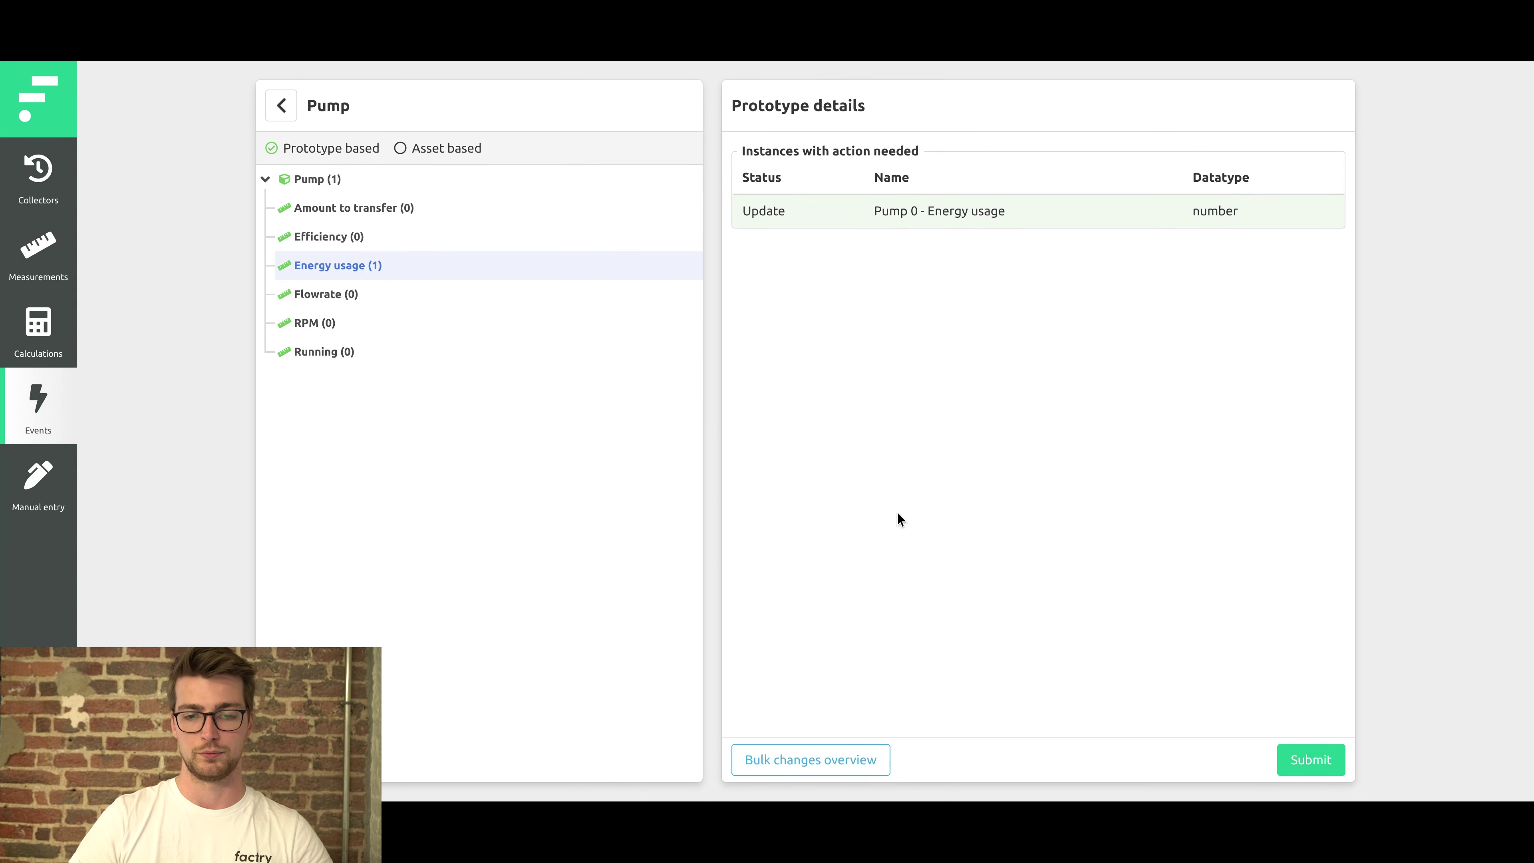
pyautogui.click(1310, 759)
pyautogui.click(983, 479)
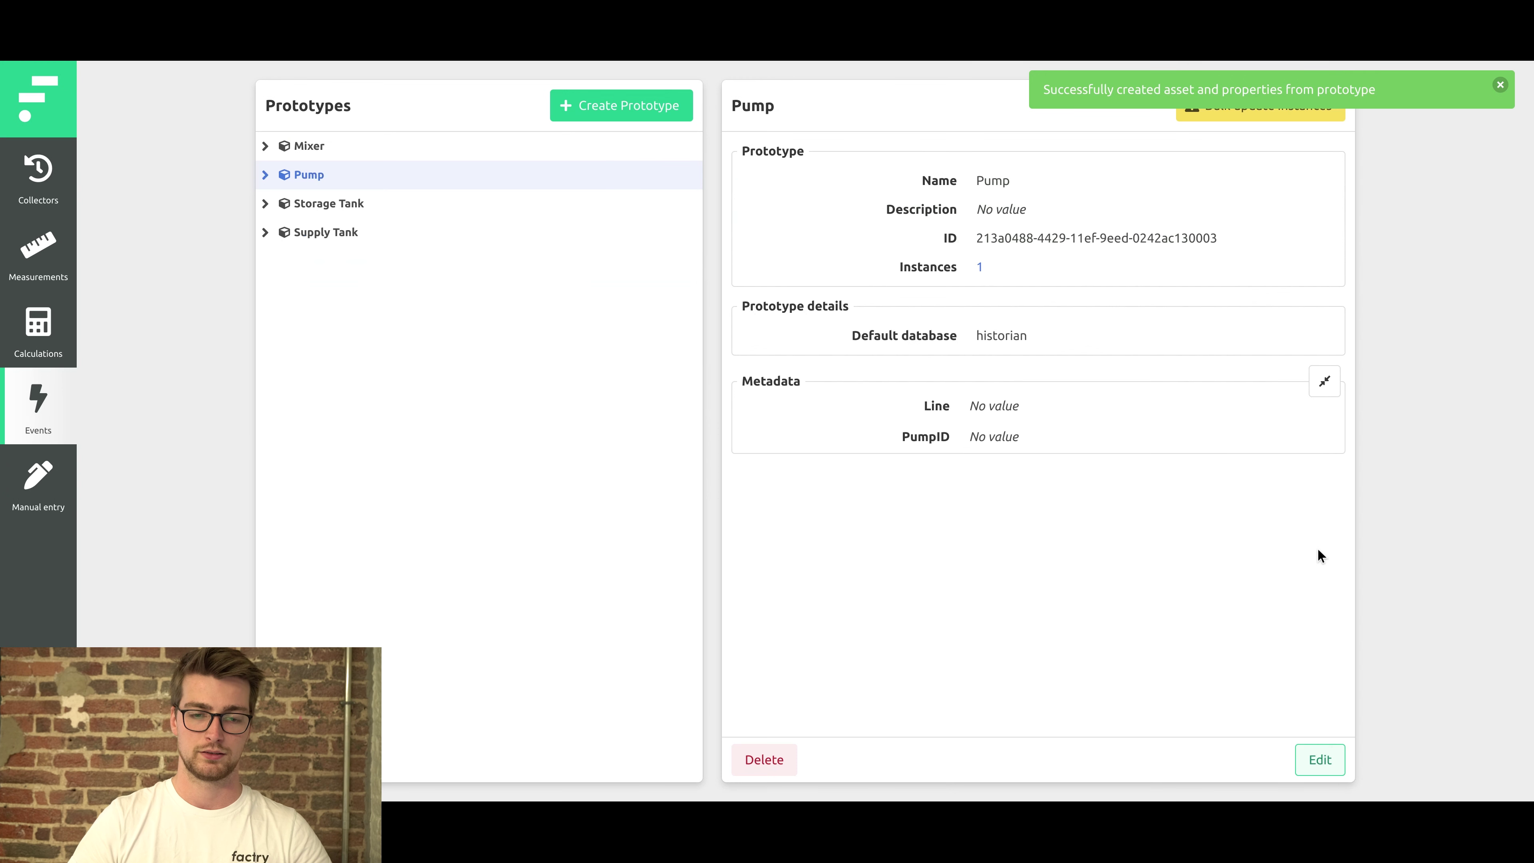